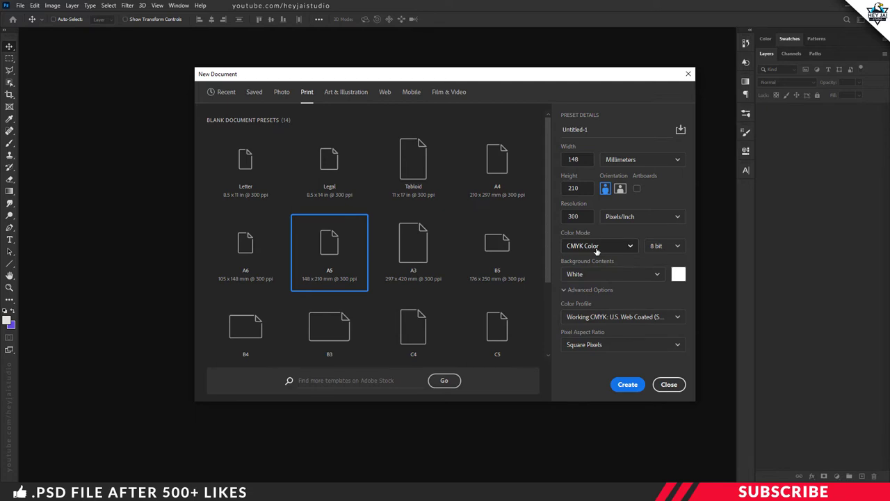
Dismiss the new-document dialog and open the Menu Front PSD from the project's Menu Front folder.
{"action": "left_click", "coordinate": [674, 386]}
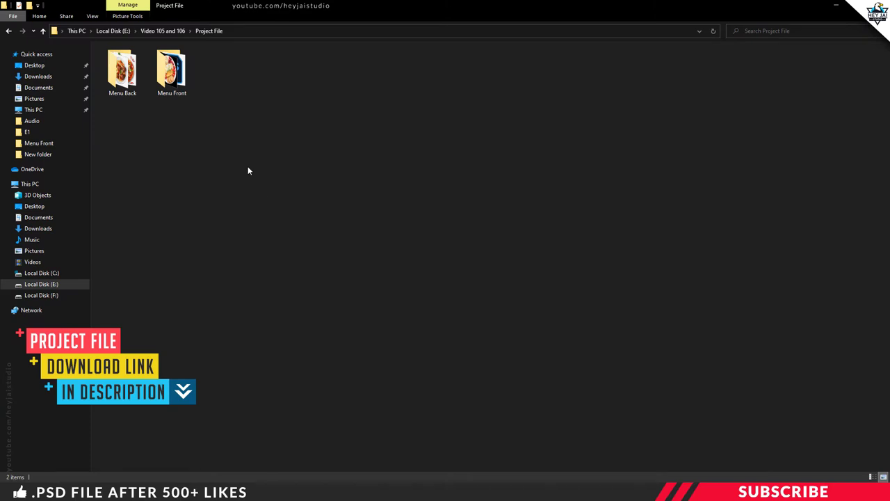
{"action": "left_click", "coordinate": [179, 90]}
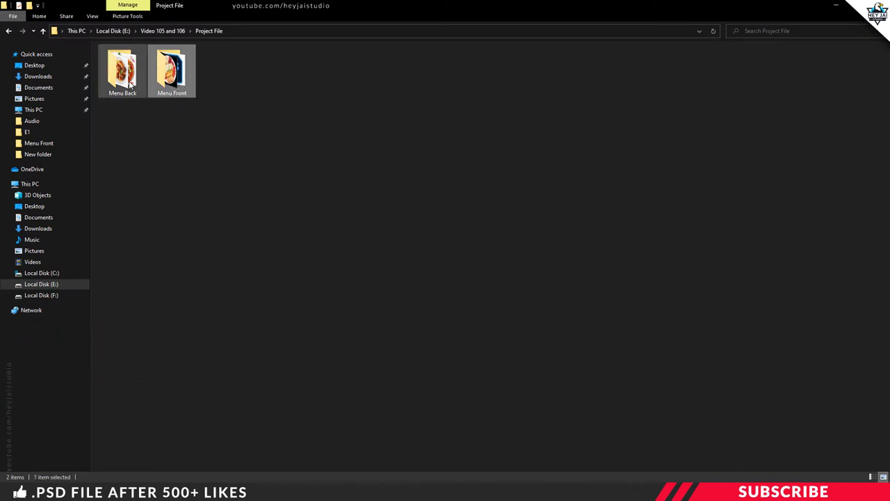
{"action": "left_click", "coordinate": [164, 118]}
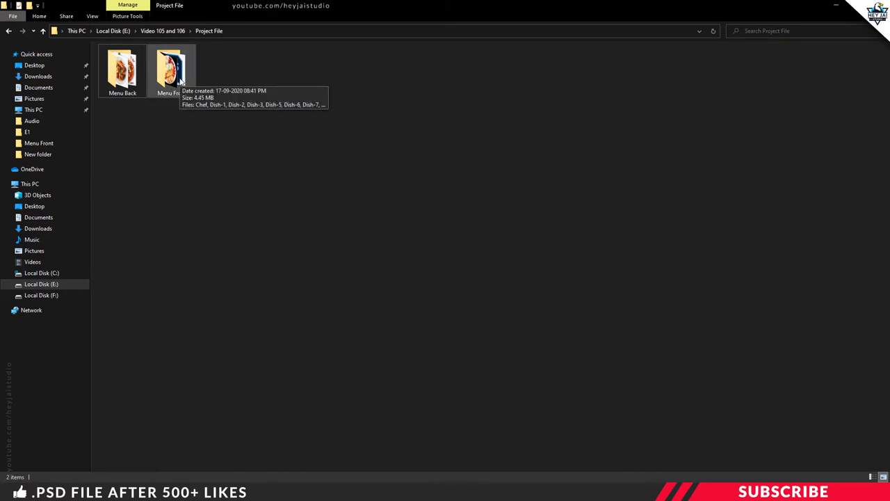
{"action": "double_click", "coordinate": [178, 81]}
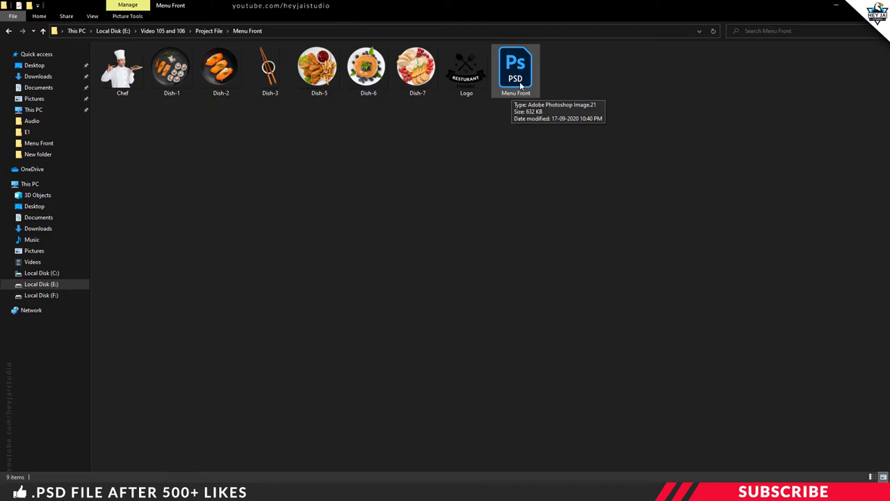
{"action": "double_click", "coordinate": [520, 82]}
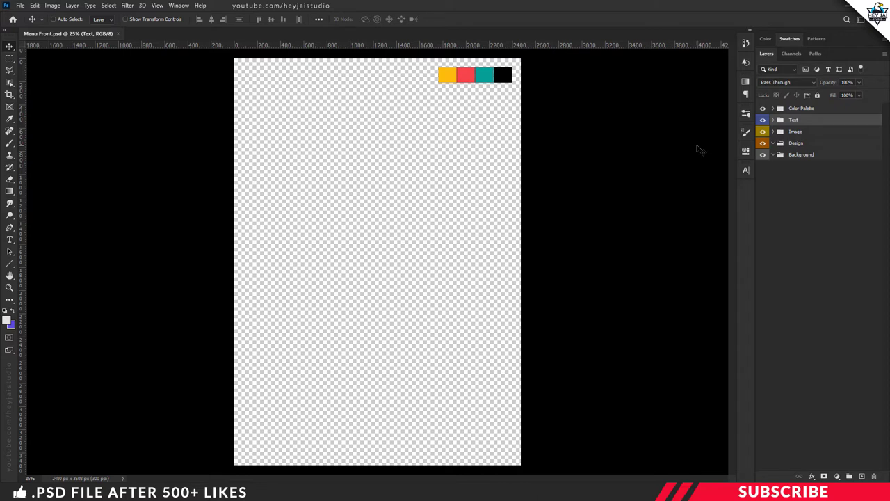
Add a solid color fill layer in the Background group, using the yellow (fdbc0e) sampled from the palette swatches.
{"action": "left_click", "coordinate": [762, 109]}
{"action": "left_click", "coordinate": [763, 109]}
{"action": "left_click", "coordinate": [796, 156]}
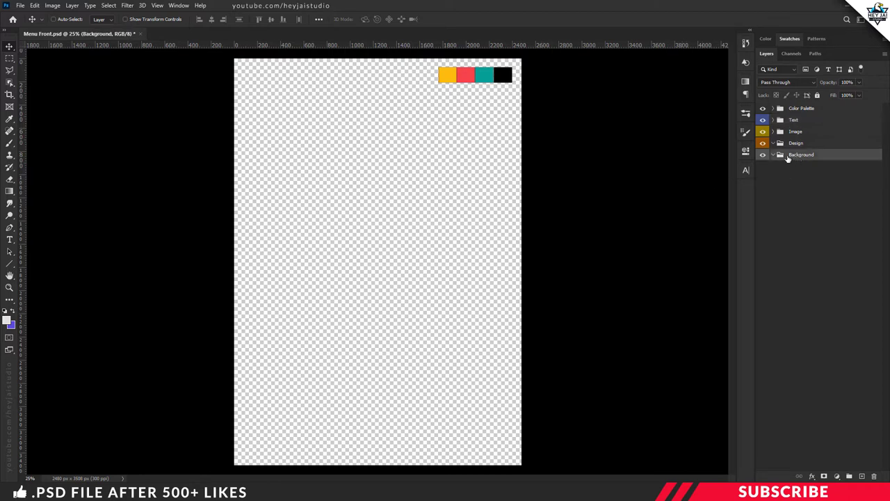
{"action": "left_click", "coordinate": [835, 476]}
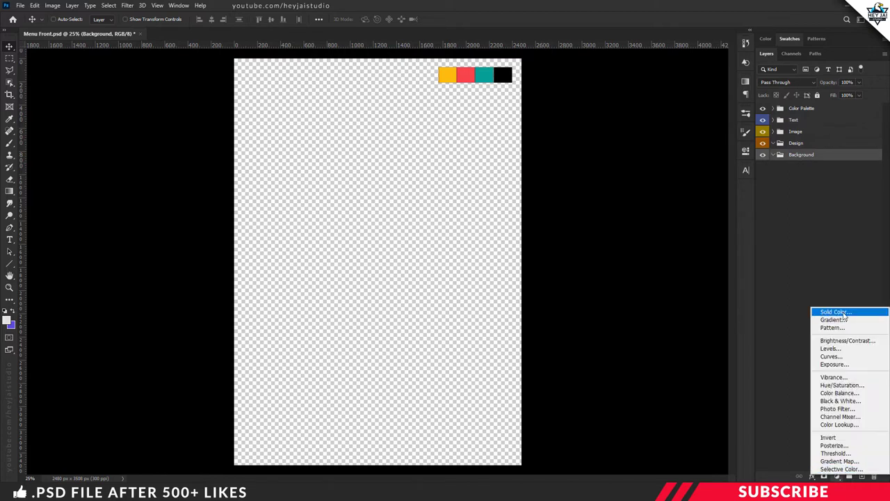
{"action": "left_click", "coordinate": [836, 313]}
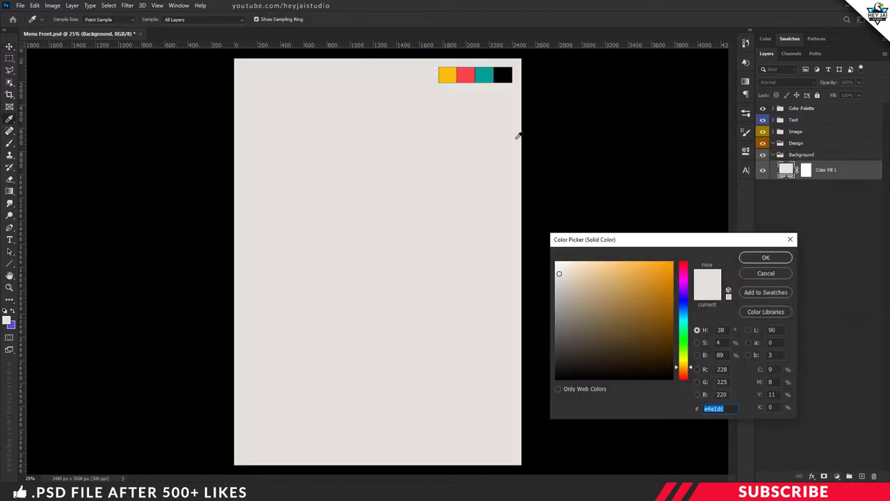
{"action": "left_click", "coordinate": [452, 76]}
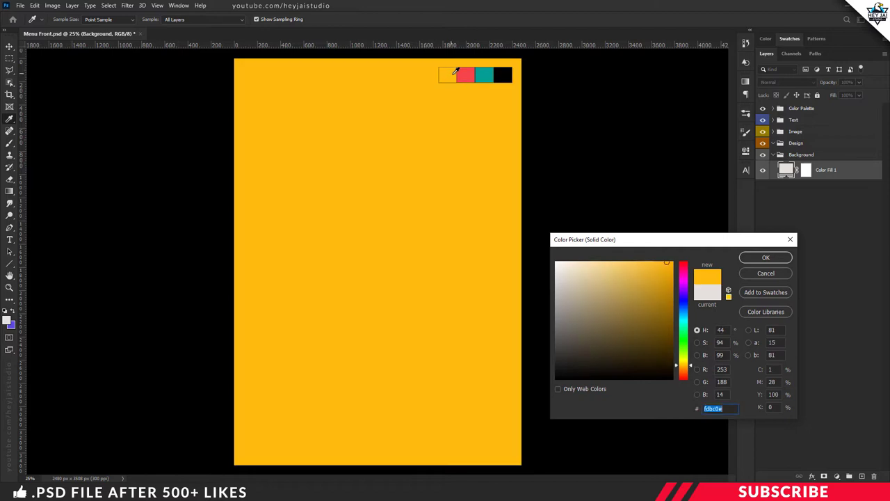
{"action": "left_click", "coordinate": [758, 258]}
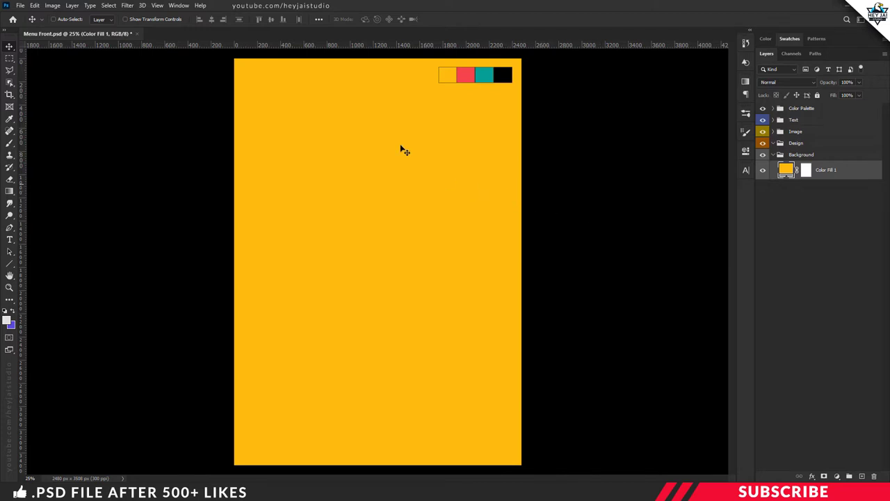
Start a custom guide layout for the canvas, set its top margin to 0.5in and copy that value.
{"action": "left_click", "coordinate": [158, 5]}
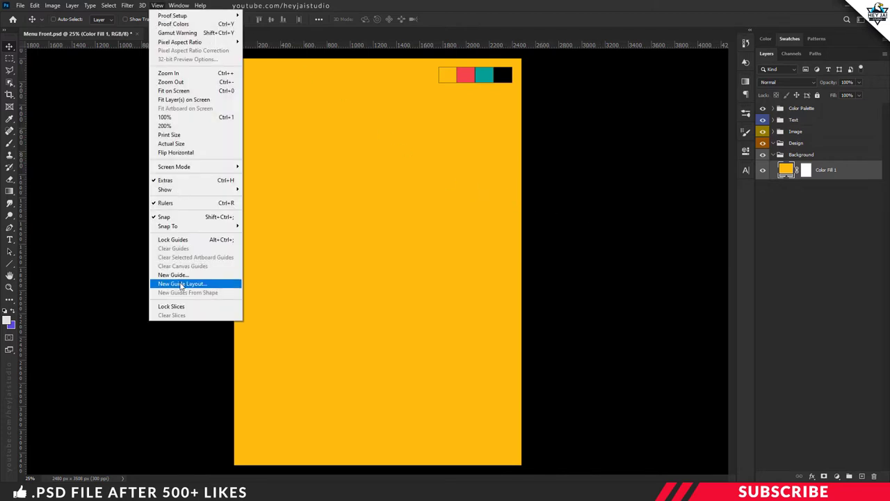
{"action": "left_click", "coordinate": [206, 283]}
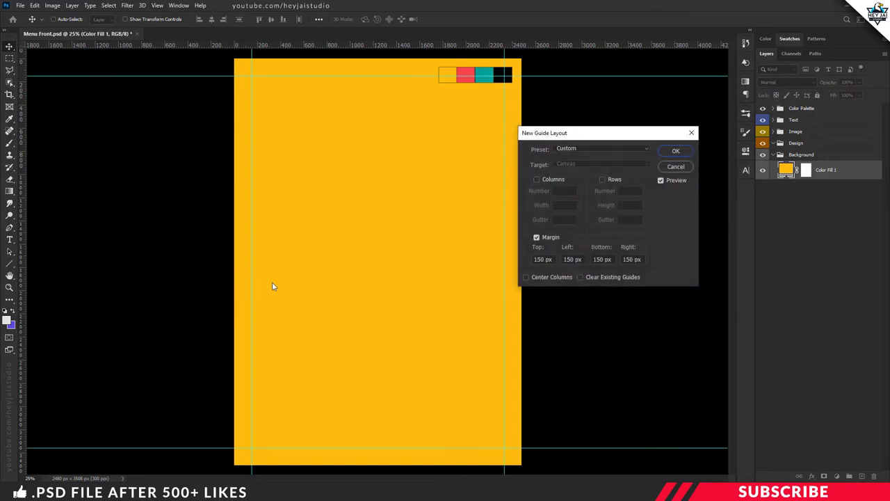
{"action": "left_click", "coordinate": [582, 149]}
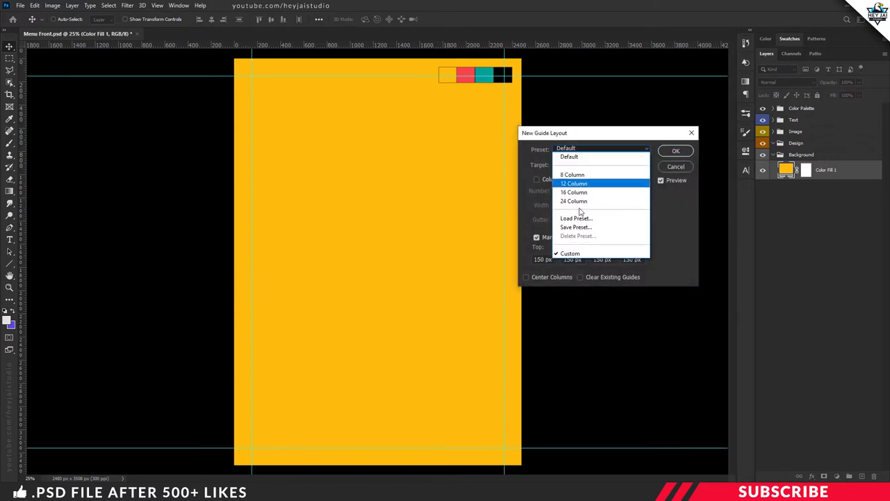
{"action": "left_click", "coordinate": [566, 253]}
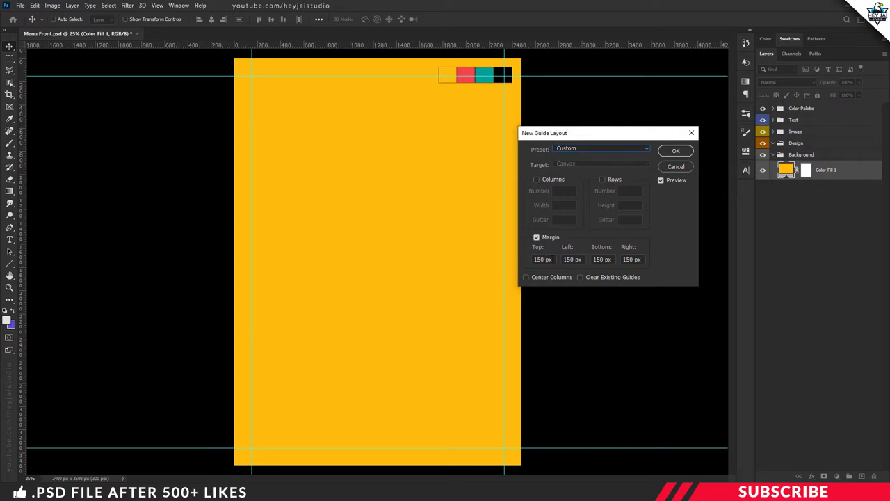
{"action": "left_click_drag", "start_coordinate": [552, 259], "coordinate": [524, 256]}
{"action": "type", "text": "0.5"}
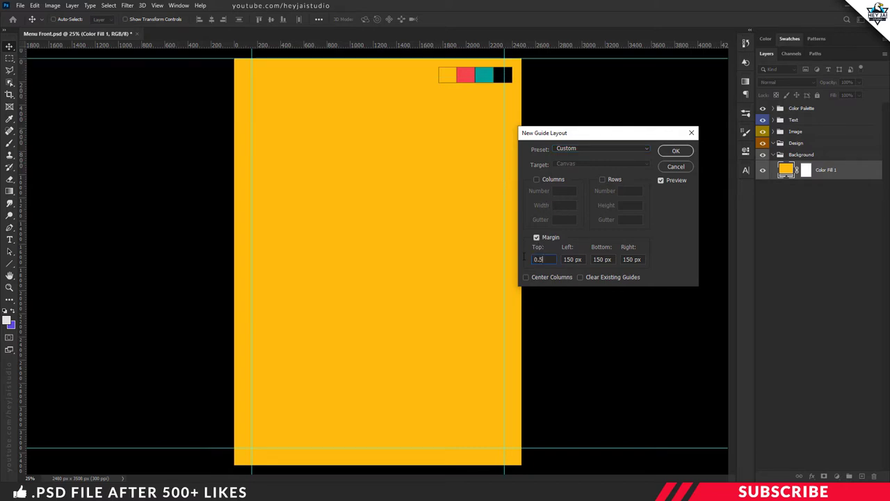
{"action": "type", "text": "in"}
{"action": "left_click_drag", "start_coordinate": [549, 260], "coordinate": [524, 258]}
{"action": "key", "text": "ctrl+c"}
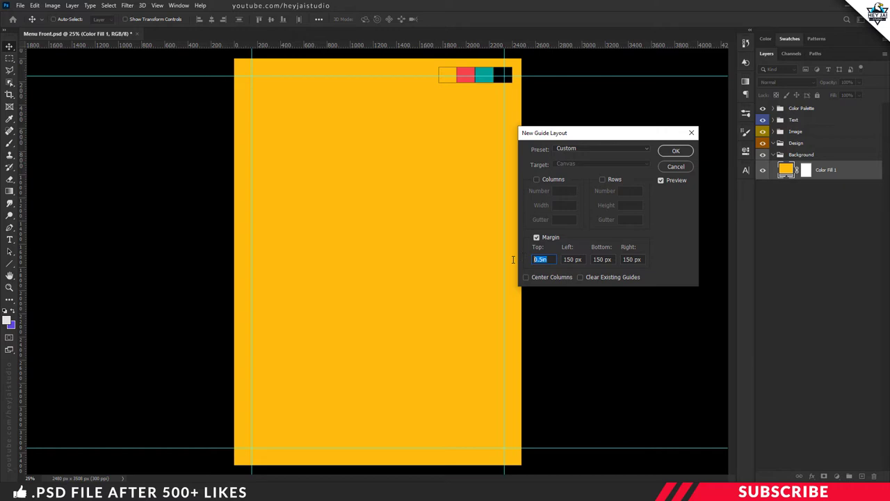
Apply the copied 0.5in value to the left, bottom and right margins and create the guides.
{"action": "key", "text": "Tab"}
{"action": "key", "text": "ctrl+v"}
{"action": "key", "text": "Tab"}
{"action": "key", "text": "ctrl+v"}
{"action": "key", "text": "Tab"}
{"action": "key", "text": "ctrl+v"}
{"action": "left_click", "coordinate": [672, 151]}
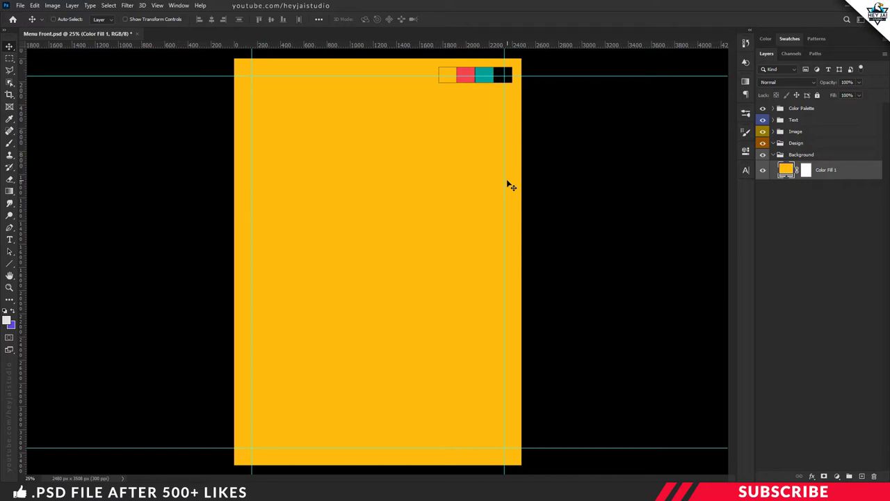
Select the Design group and open the Logo image from the Menu Front folder in Photoshop.
{"action": "left_click", "coordinate": [798, 146]}
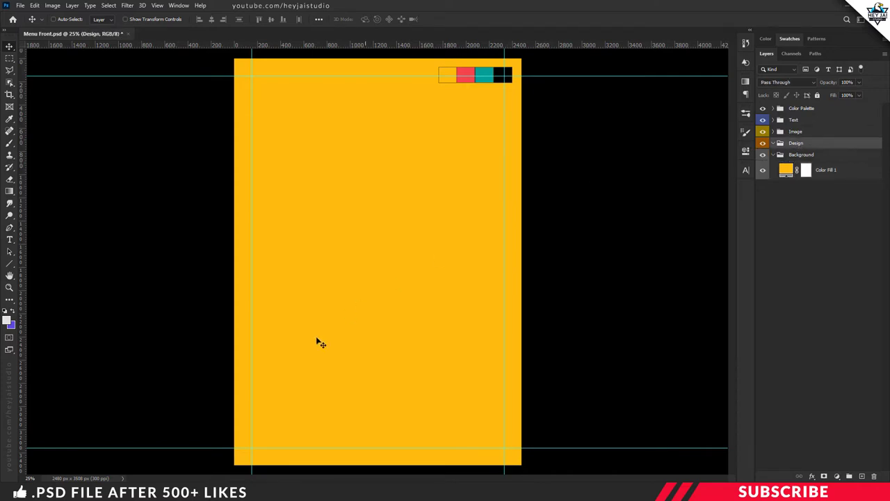
{"action": "key", "text": "alt+Tab"}
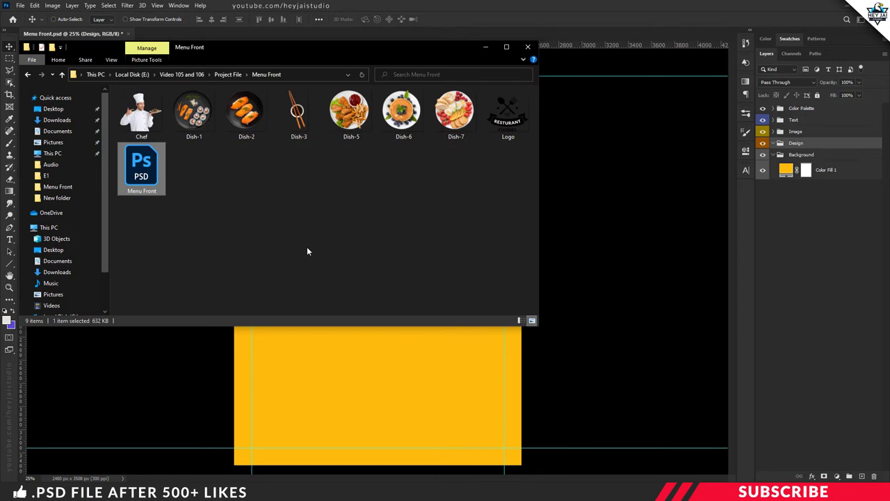
{"action": "left_click", "coordinate": [505, 121]}
{"action": "right_click", "coordinate": [506, 121]}
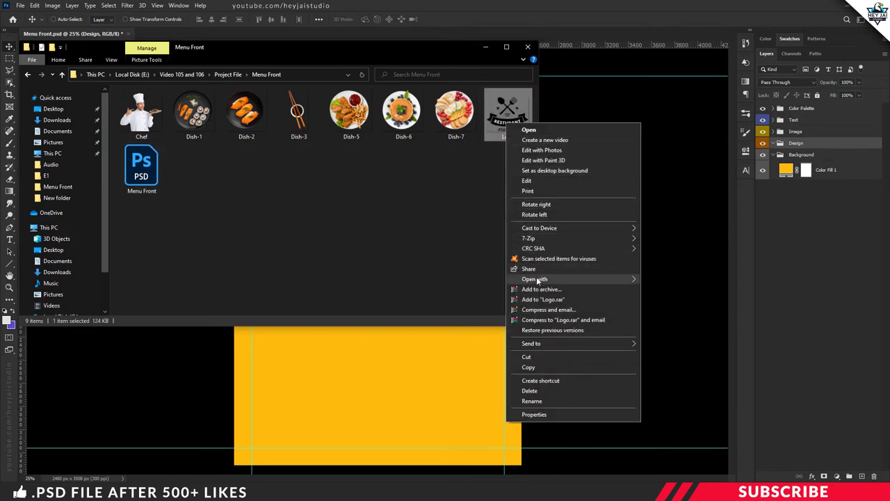
{"action": "mouse_move", "coordinate": [537, 279]}
{"action": "left_click", "coordinate": [657, 278]}
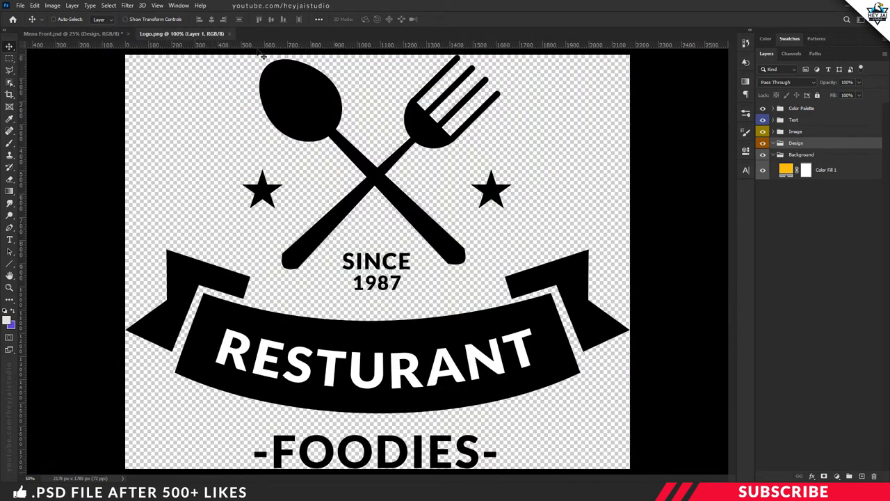
Copy the logo artwork into the Design group of the Menu Front document and close the logo file.
{"action": "left_click_drag", "start_coordinate": [209, 34], "coordinate": [208, 57]}
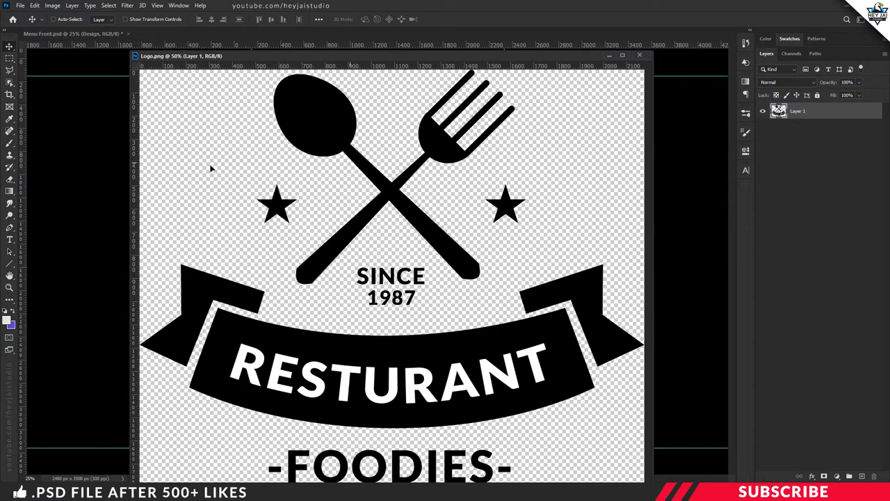
{"action": "left_click_drag", "start_coordinate": [212, 169], "coordinate": [121, 161]}
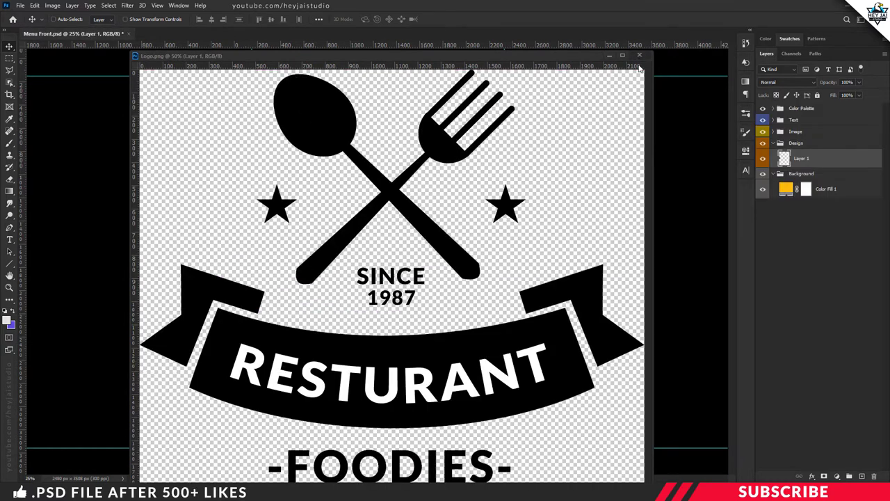
{"action": "left_click", "coordinate": [639, 55]}
Scale the logo to about 19.5% and place it horizontally centered just below the top margin guide.
{"action": "left_click_drag", "start_coordinate": [270, 250], "coordinate": [463, 238]}
{"action": "key", "text": "ctrl+t"}
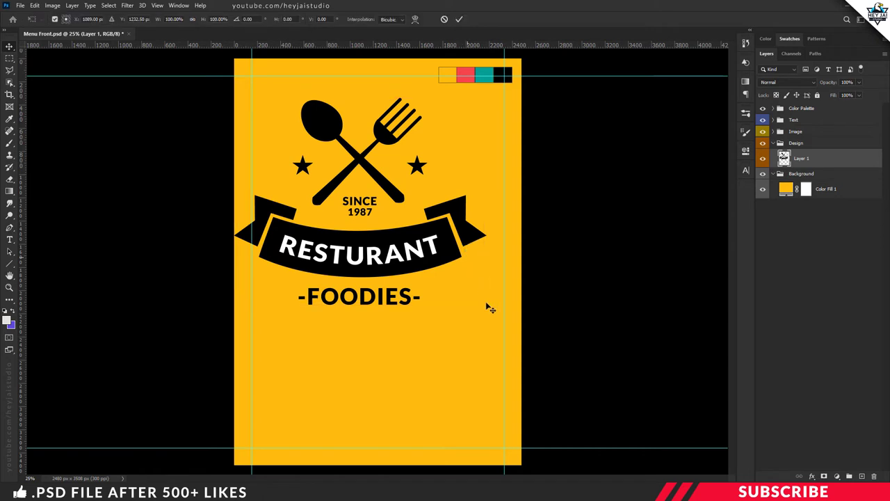
{"action": "left_click_drag", "start_coordinate": [487, 304], "coordinate": [383, 94]}
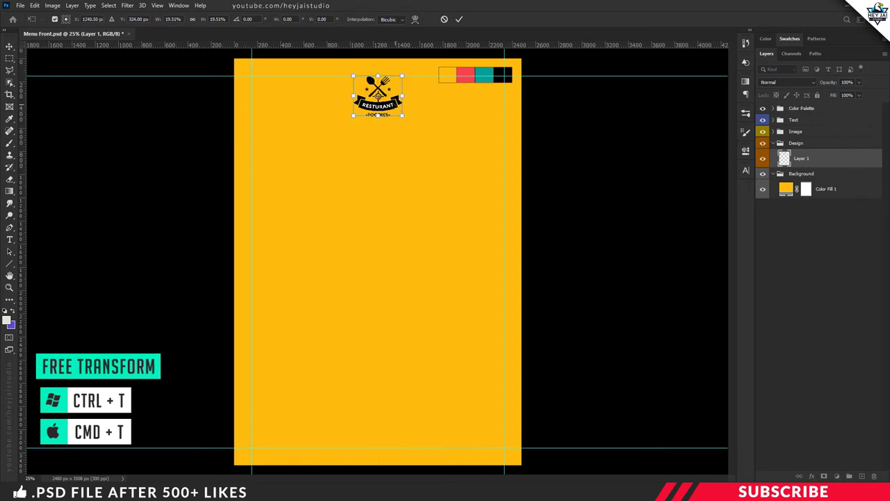
{"action": "key", "text": "Return"}
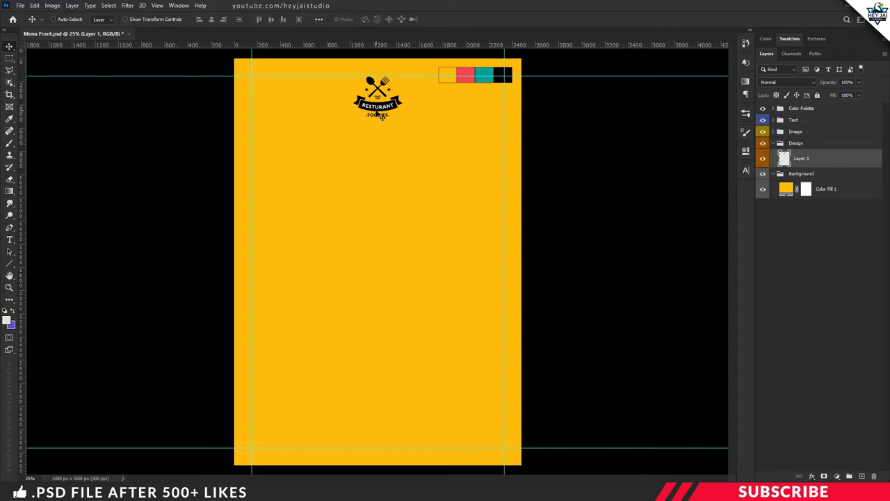
Add a vertical guide at 50% of the page width and line the logo up with it.
{"action": "left_click", "coordinate": [158, 5]}
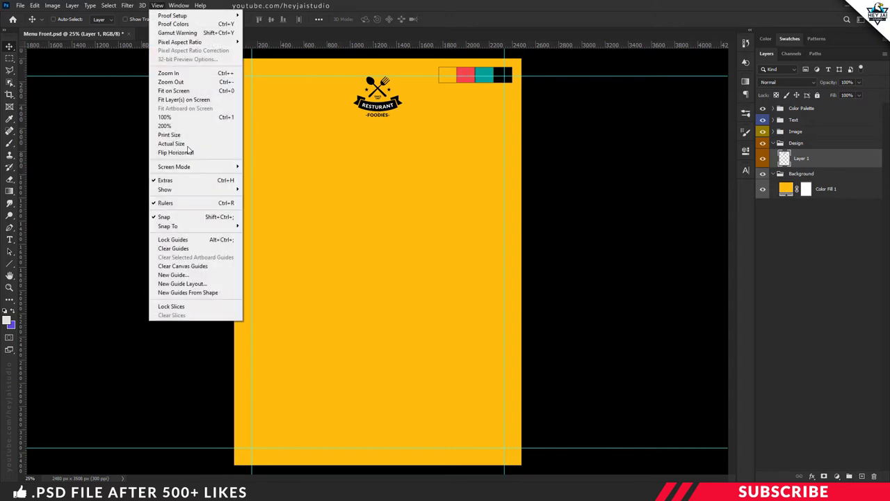
{"action": "left_click", "coordinate": [185, 275]}
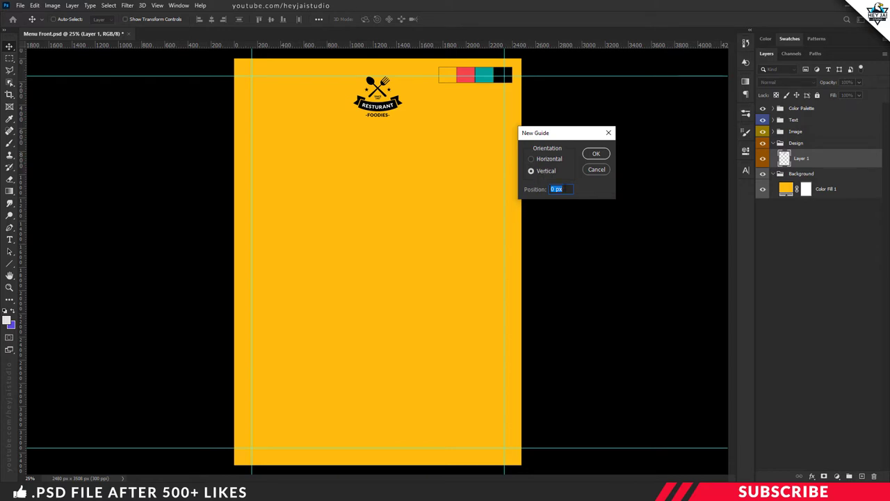
{"action": "type", "text": "50"}
{"action": "left_click", "coordinate": [607, 157]}
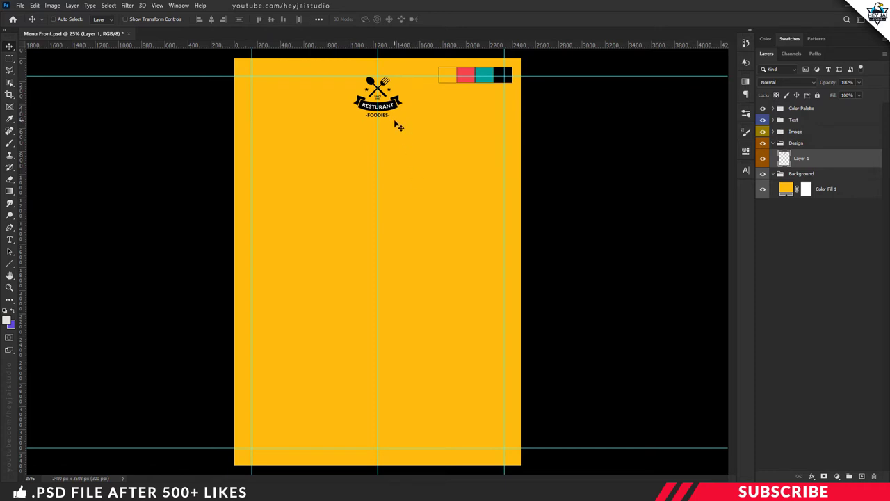
{"action": "key", "text": "ctrl+t"}
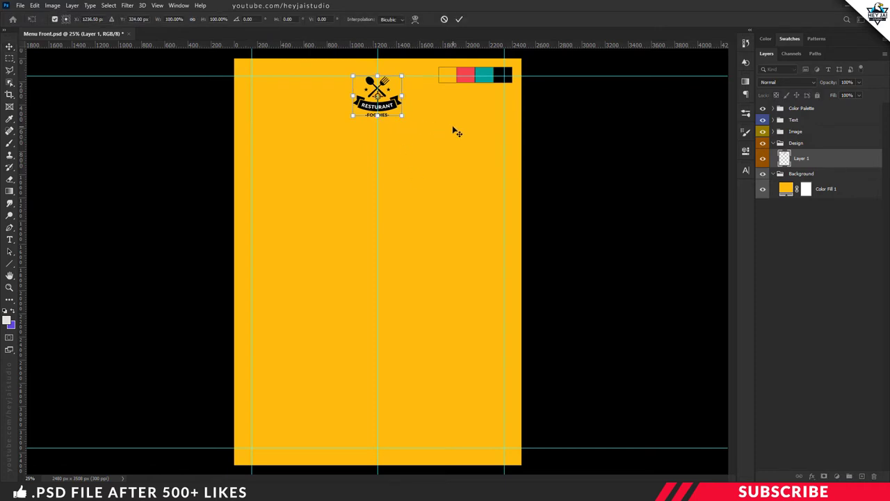
{"action": "key", "text": "Return"}
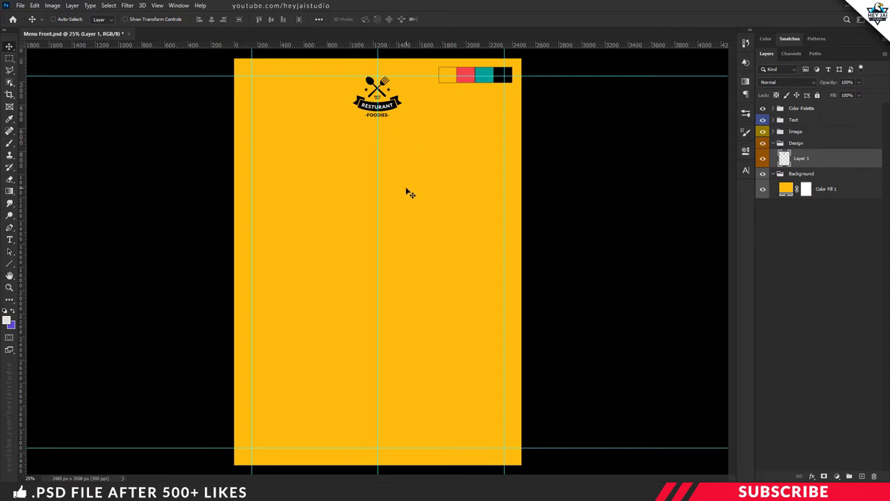
Add a new layer inside the Text group and set the foreground colour to black (000000).
{"action": "left_click", "coordinate": [794, 121]}
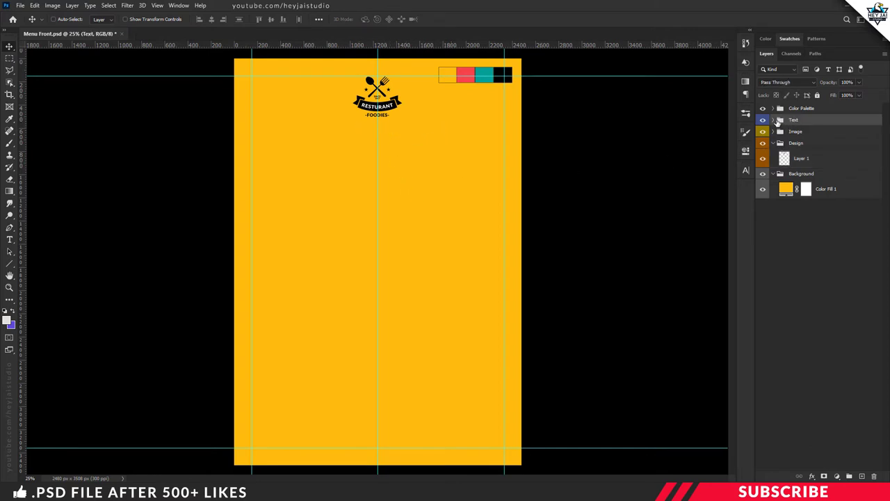
{"action": "left_click", "coordinate": [772, 120]}
{"action": "left_click", "coordinate": [860, 476]}
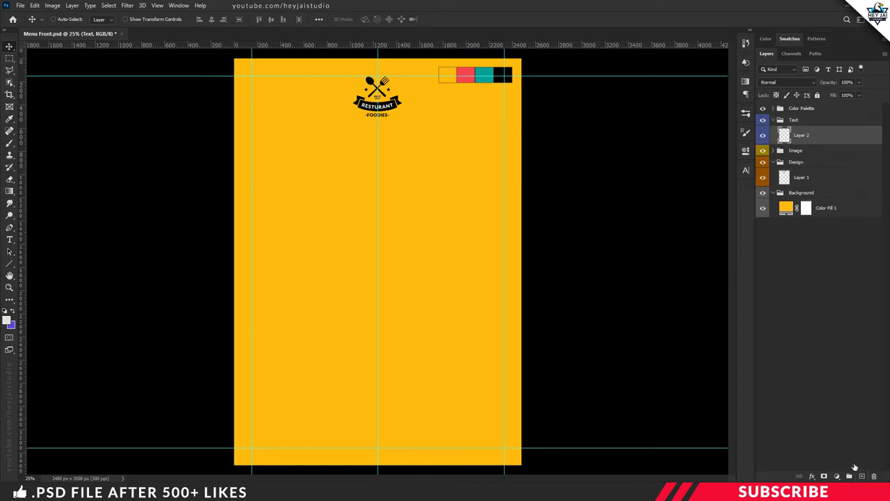
{"action": "left_click", "coordinate": [7, 320]}
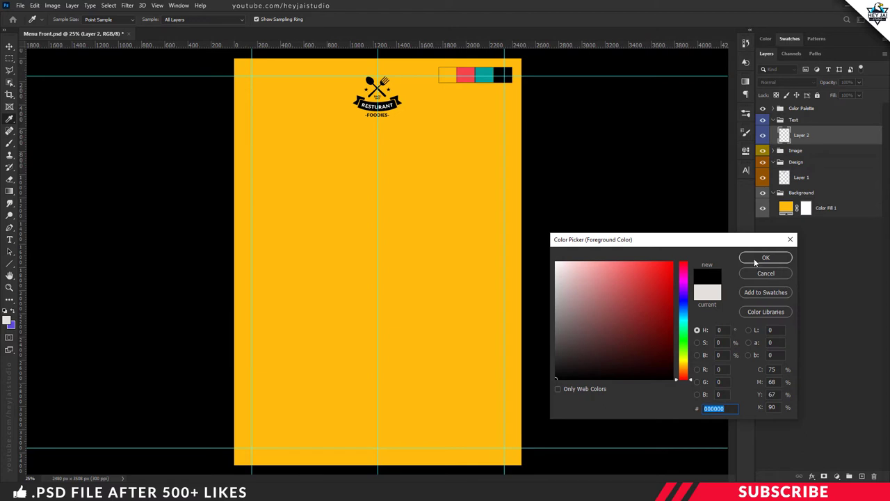
{"action": "left_click", "coordinate": [758, 258]}
Add the heading text "FRESH DISH" below the logo in Lato Heavy at 28 pt.
{"action": "key", "text": "t"}
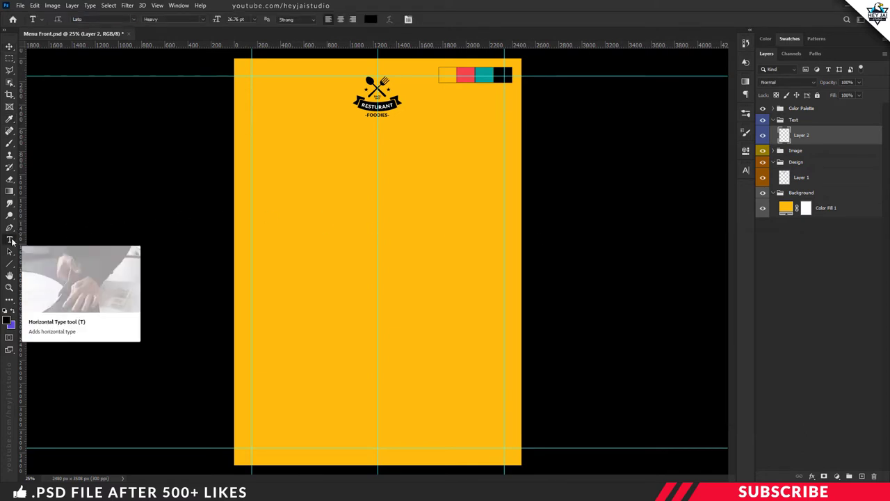
{"action": "left_click", "coordinate": [353, 137]}
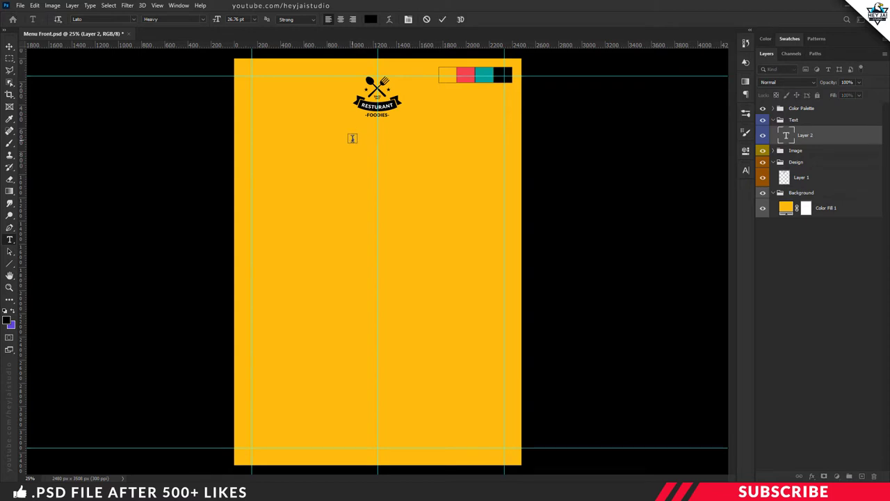
{"action": "type", "text": "FRESH DISH"}
{"action": "key", "text": "ctrl+a"}
{"action": "left_click_drag", "start_coordinate": [212, 15], "coordinate": [214, 16]}
{"action": "key", "text": "ctrl+Return"}
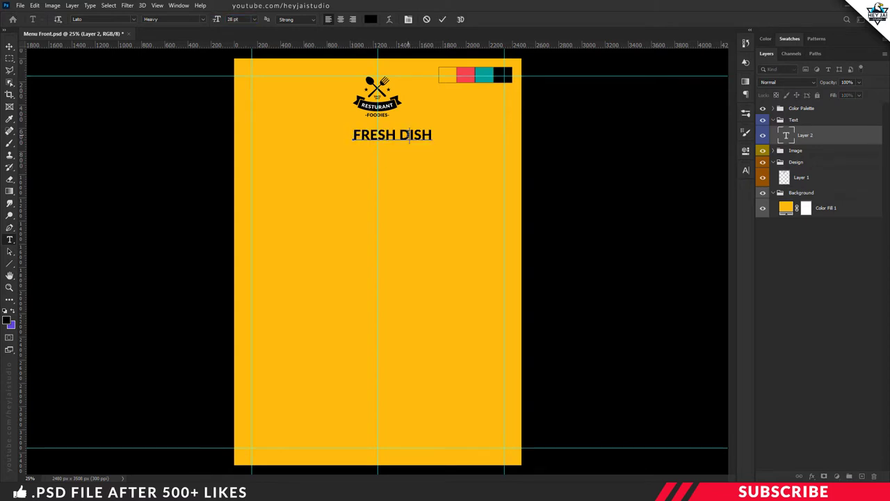
Centre FRESH DISH on the vertical guide under the logo and place a duplicate of it directly below.
{"action": "key", "text": "v"}
{"action": "left_click_drag", "start_coordinate": [421, 136], "coordinate": [391, 146]}
{"action": "key", "text": "ctrl+j"}
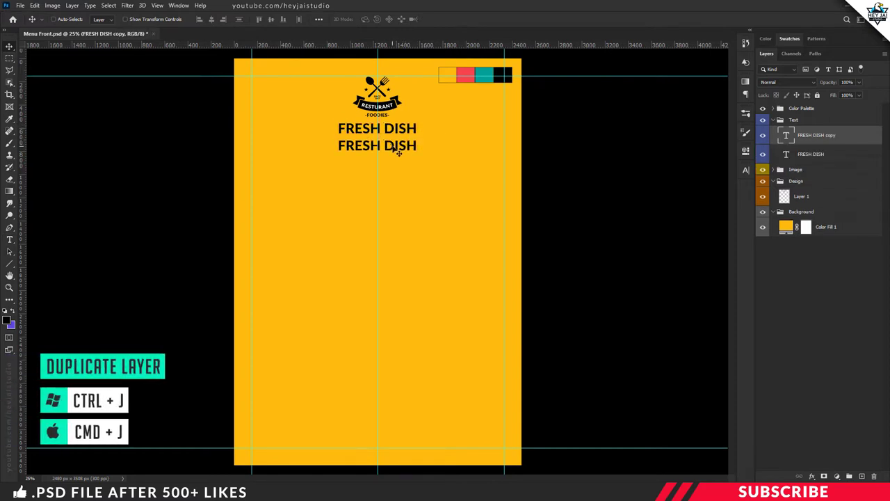
Replace the duplicated heading's text with "VILLAGE" and make it clearly smaller than FRESH DISH.
{"action": "key", "text": "t"}
{"action": "left_click", "coordinate": [391, 146]}
{"action": "key", "text": "ctrl+a"}
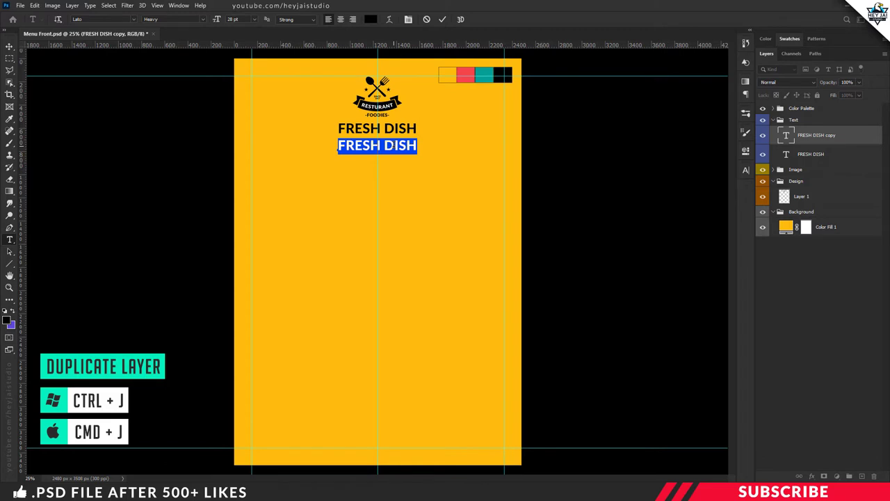
{"action": "type", "text": "VILLAGE"}
{"action": "key", "text": "ctrl+a"}
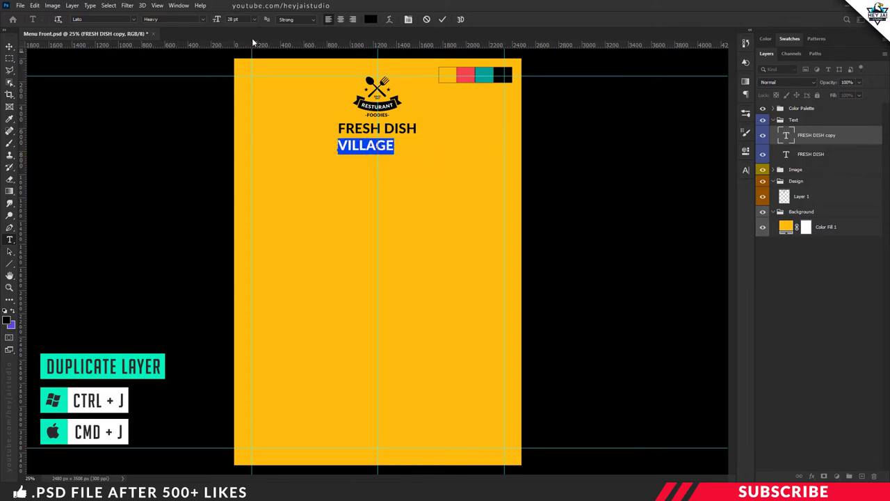
{"action": "left_click_drag", "start_coordinate": [220, 19], "coordinate": [223, 18]}
{"action": "key", "text": "ctrl+Return"}
{"action": "key", "text": "v"}
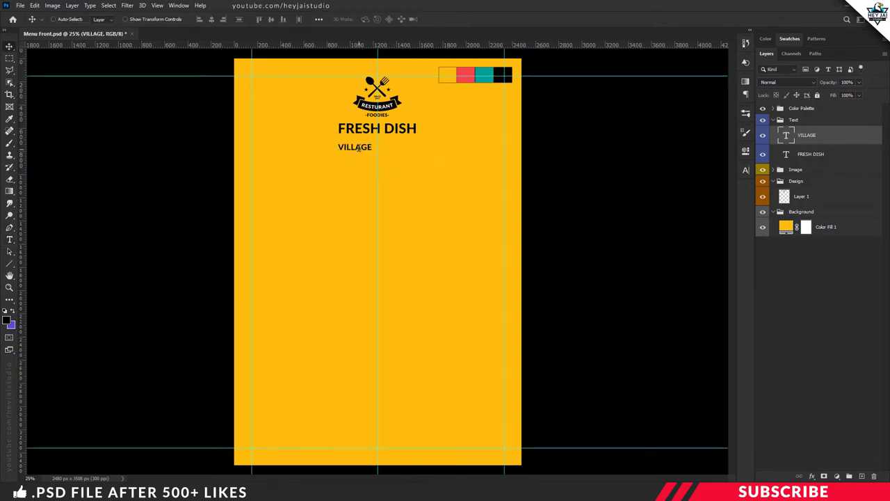
Centre VILLAGE on the vertical guide and move it up close beneath FRESH DISH.
{"action": "left_click_drag", "start_coordinate": [448, 174], "coordinate": [471, 173]}
{"action": "key", "text": "ctrl+t"}
{"action": "key", "text": "shift+Up"}
{"action": "key", "text": "Return"}
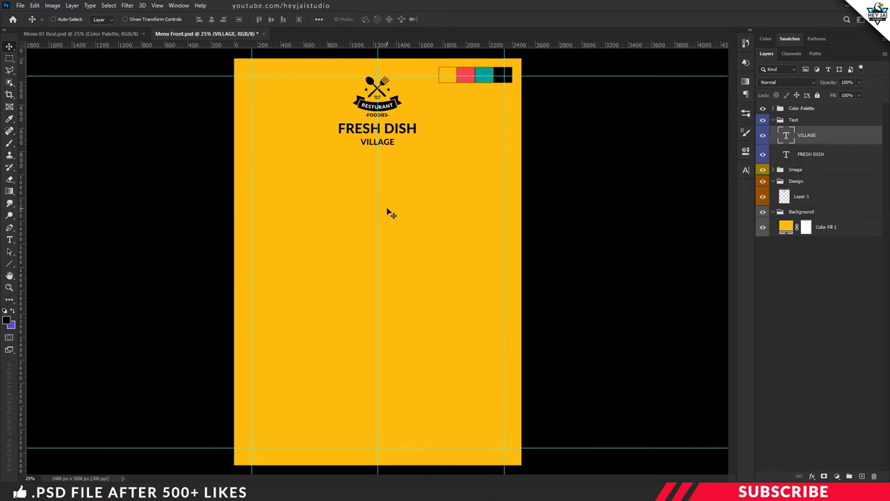
Add a new layer above the logo layer in the Design group, keeping black as the foreground colour.
{"action": "left_click", "coordinate": [808, 200]}
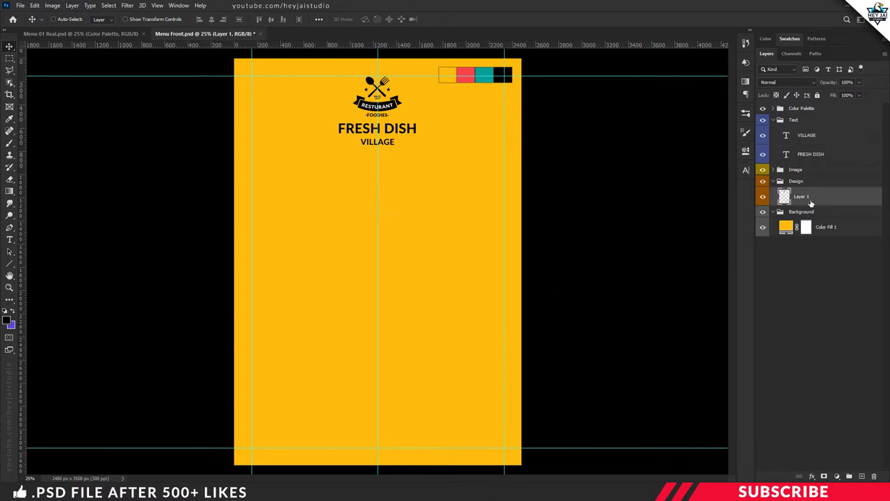
{"action": "left_click", "coordinate": [860, 477]}
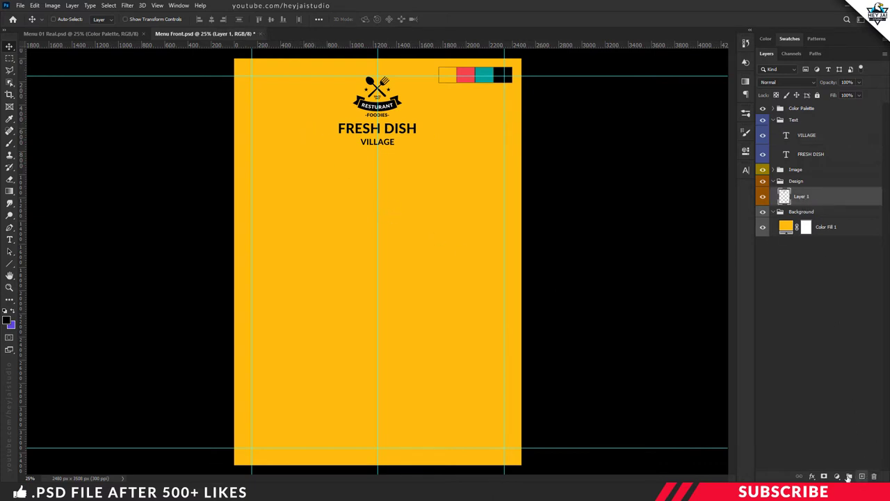
{"action": "left_click", "coordinate": [7, 320]}
{"action": "left_click", "coordinate": [766, 258]}
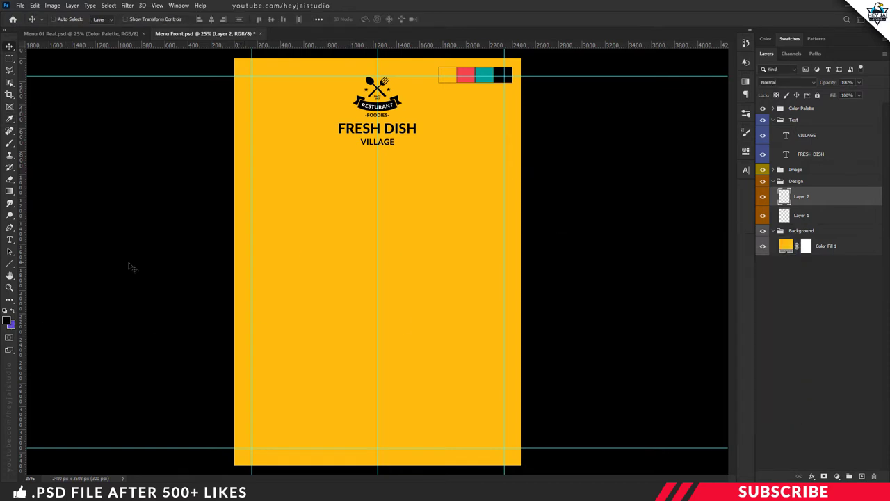
With the Line tool, draw a black horizontal line 10 px thick and about 933 px long from the right of FRESH DISH past the page edge.
{"action": "left_click", "coordinate": [9, 265]}
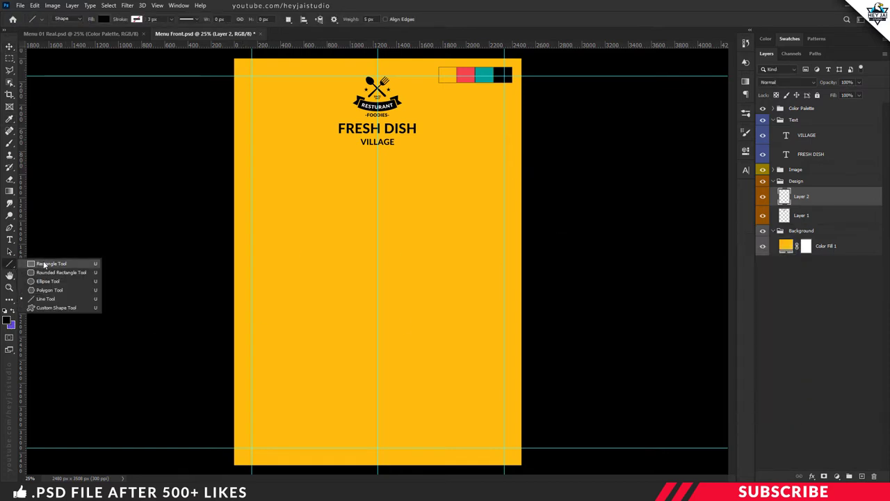
{"action": "left_click", "coordinate": [60, 301]}
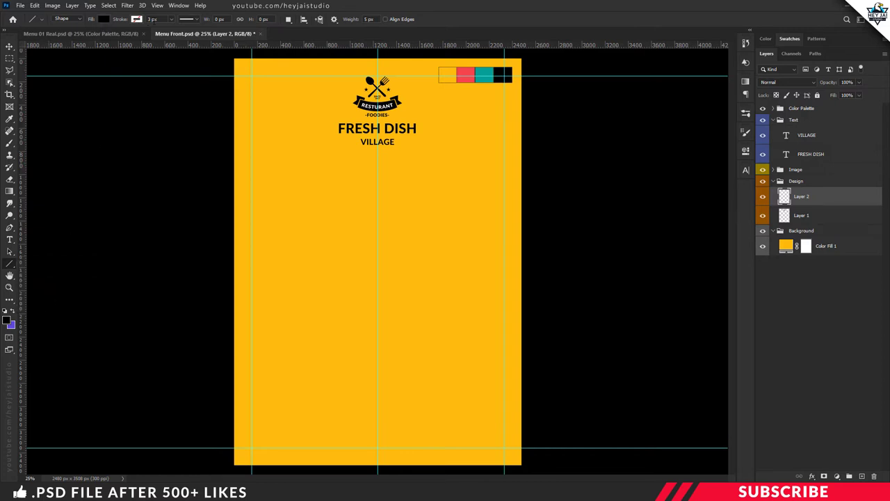
{"action": "left_click", "coordinate": [366, 19]}
{"action": "type", "text": "5"}
{"action": "key", "text": "ctrl+z"}
{"action": "type", "text": "10"}
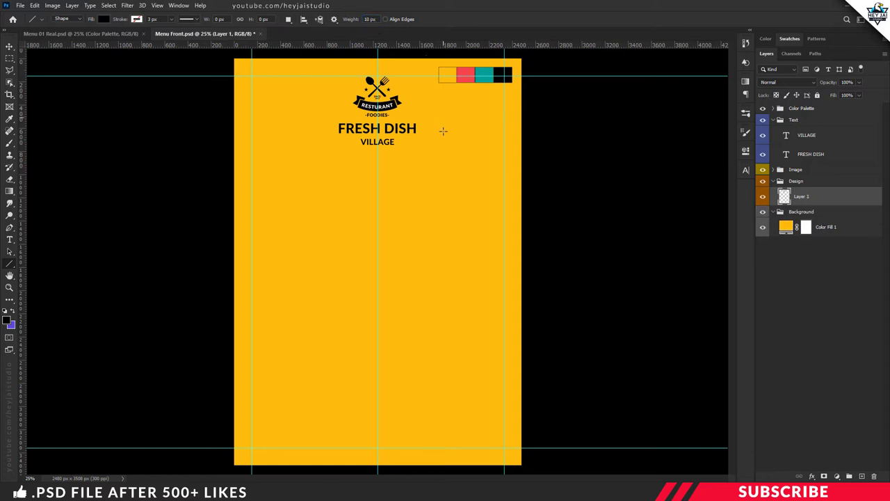
{"action": "scroll", "coordinate": [443, 139], "scroll_direction": "up", "scroll_amount": 1}
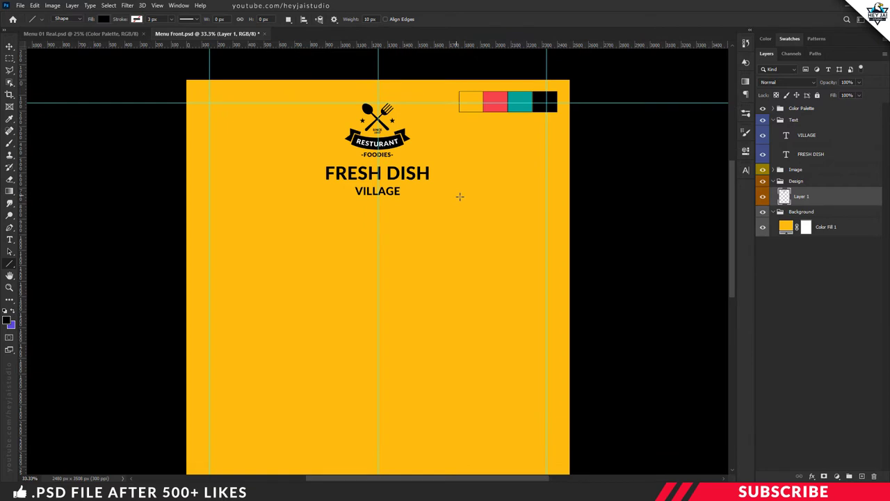
{"action": "left_click_drag", "start_coordinate": [440, 172], "coordinate": [585, 186]}
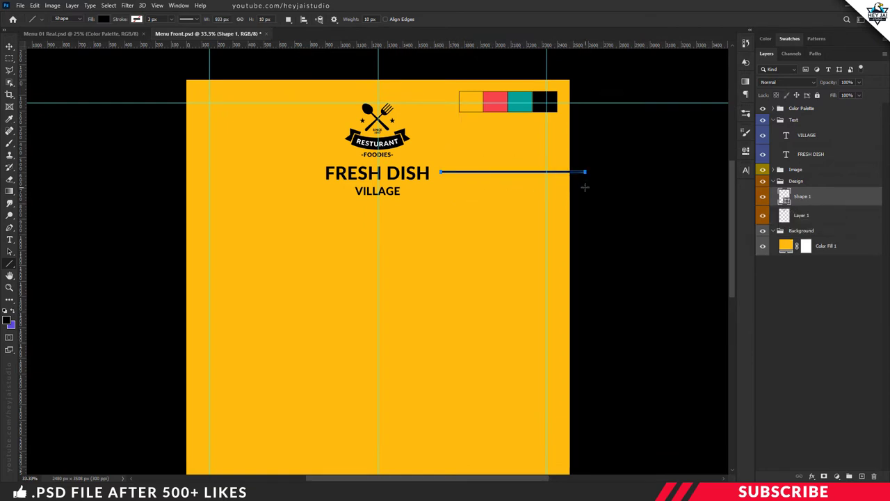
{"action": "key", "text": "Return"}
{"action": "key", "text": "v"}
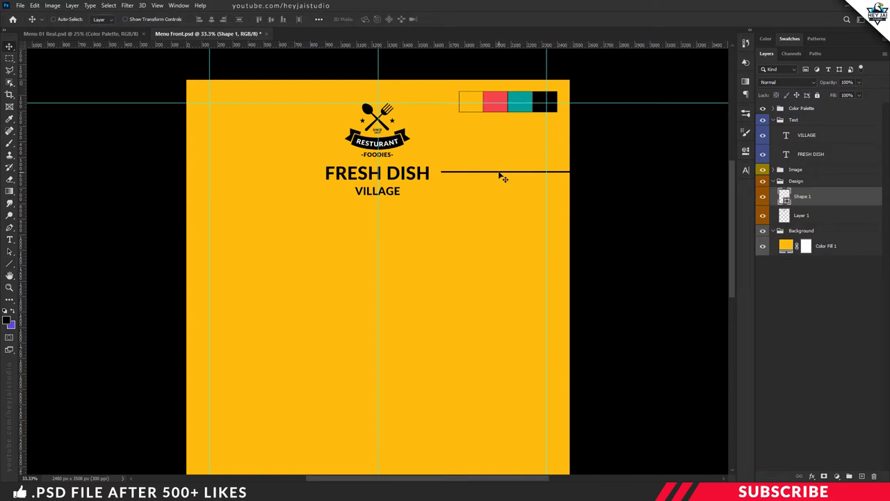
Move the line closer to FRESH DISH and place a duplicate of it symmetrically on the heading's left side.
{"action": "left_click_drag", "start_coordinate": [500, 174], "coordinate": [496, 175]}
{"action": "key", "text": "shift+Left"}
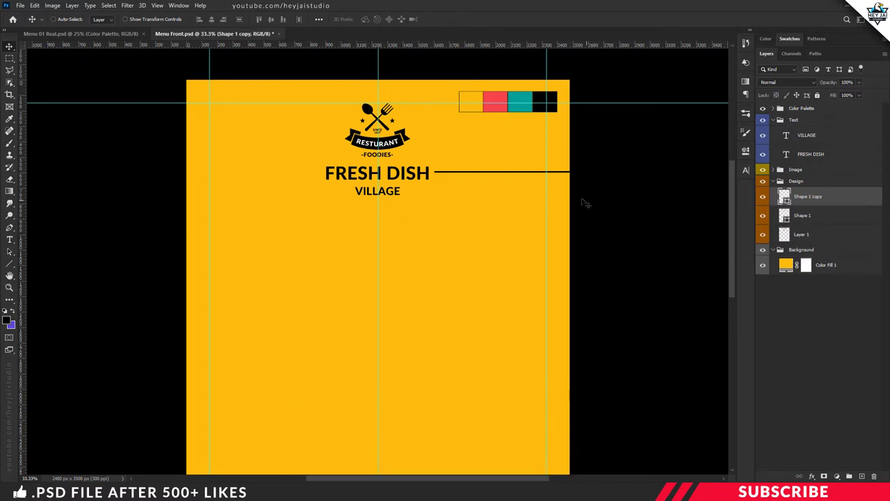
{"action": "key", "text": "ctrl+j"}
{"action": "left_click_drag", "start_coordinate": [523, 175], "coordinate": [268, 164]}
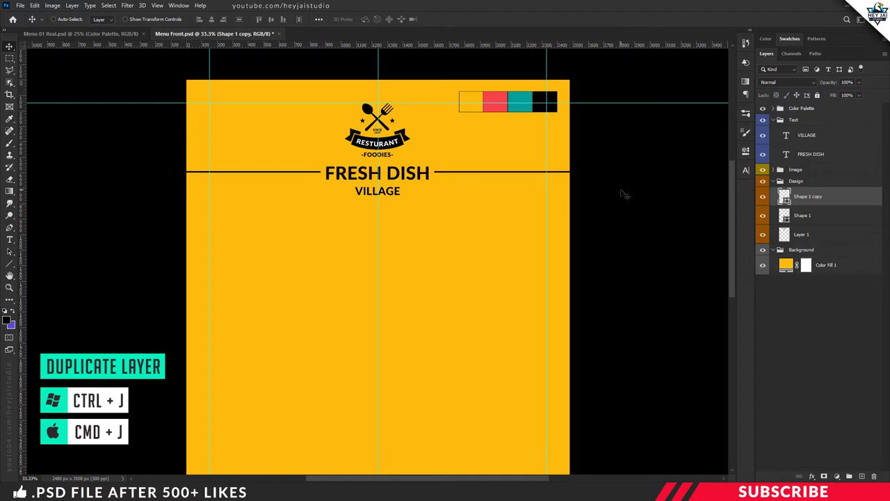
{"action": "key", "text": "ctrl+minus"}
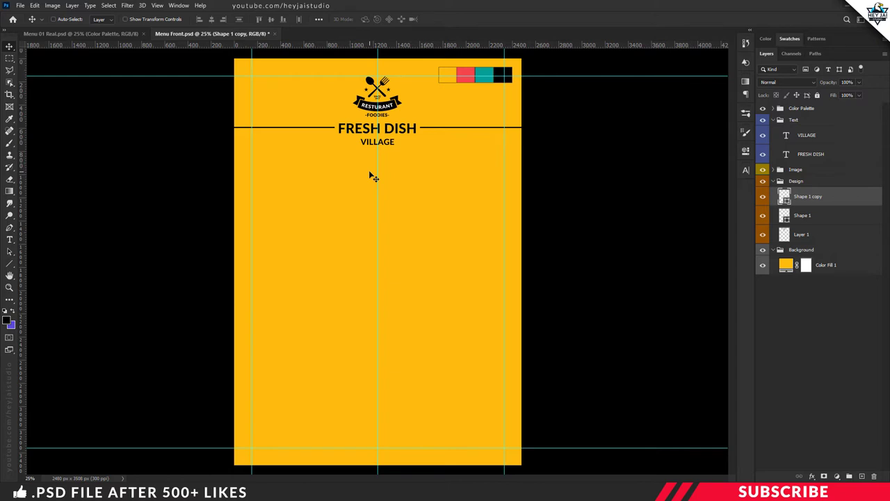
Collapse and select the Design group, and open the Dish-1 image from the Menu Front folder in Photoshop.
{"action": "left_click", "coordinate": [773, 181]}
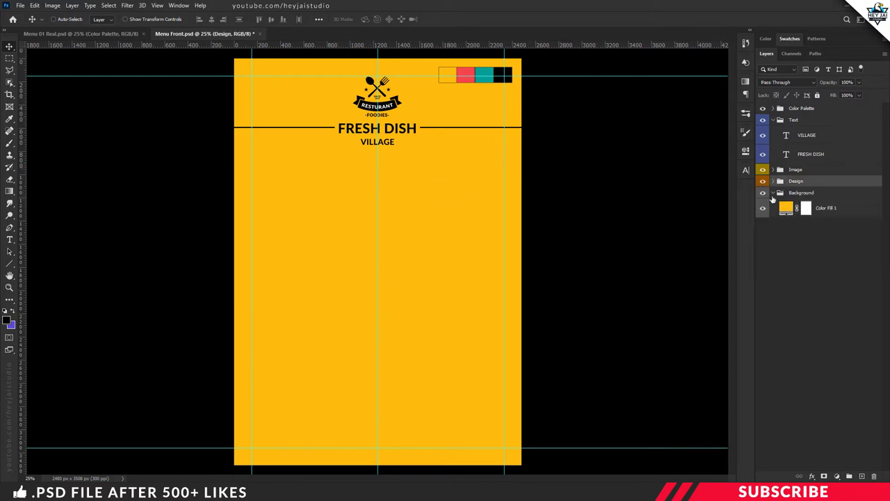
{"action": "left_click", "coordinate": [792, 179]}
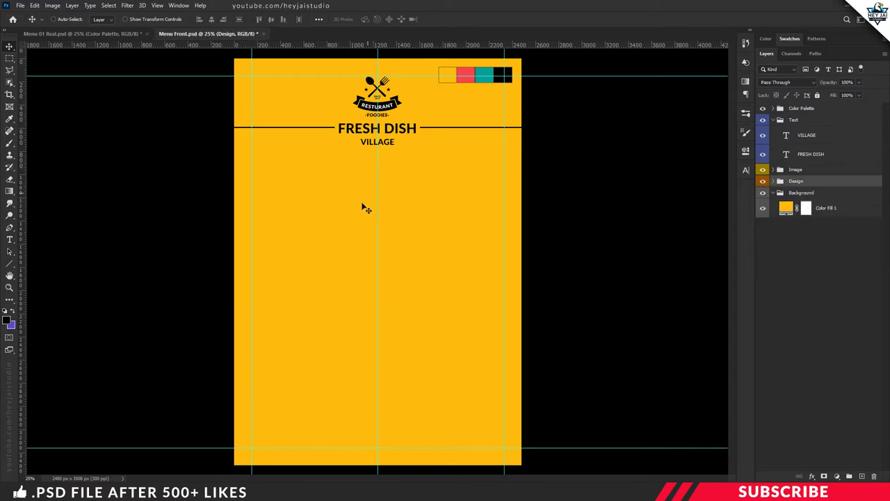
{"action": "key", "text": "alt+Tab"}
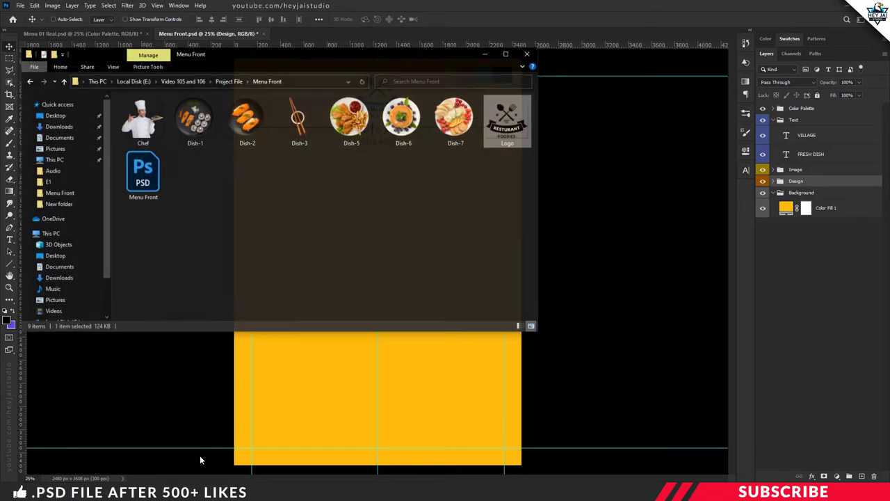
{"action": "right_click", "coordinate": [192, 125]}
{"action": "mouse_move", "coordinate": [237, 276]}
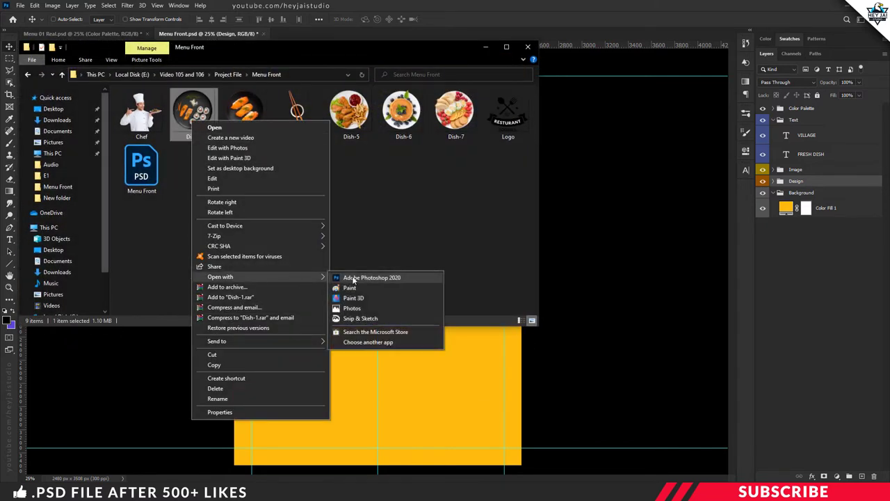
{"action": "left_click", "coordinate": [370, 276]}
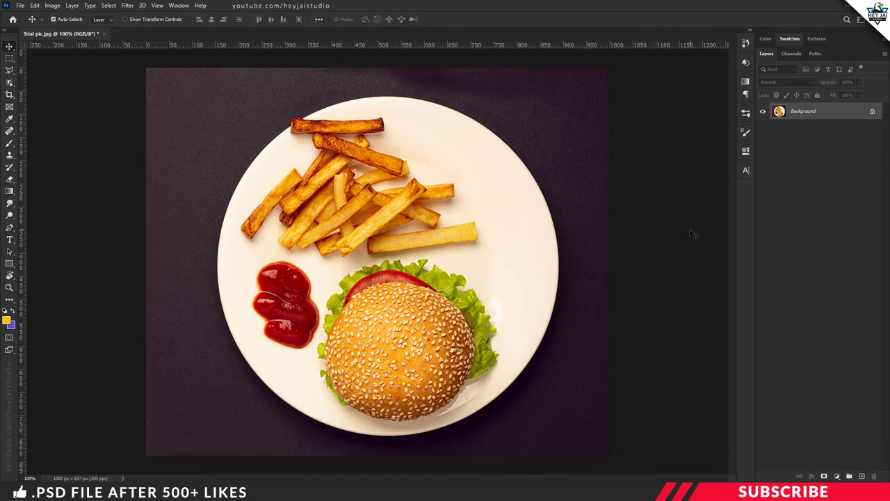
In Trial pic.jpg, duplicate the Background layer and select the whole plate with the Object Selection tool.
{"action": "key", "text": "ctrl+j"}
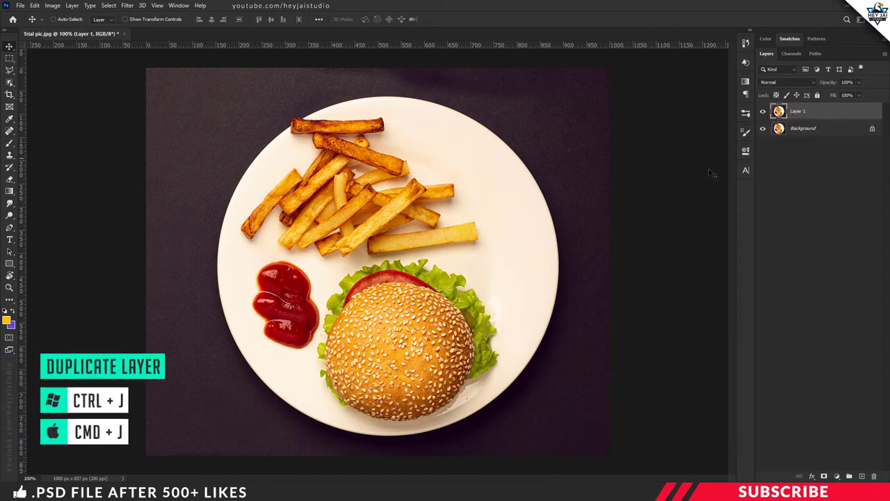
{"action": "left_click", "coordinate": [10, 82]}
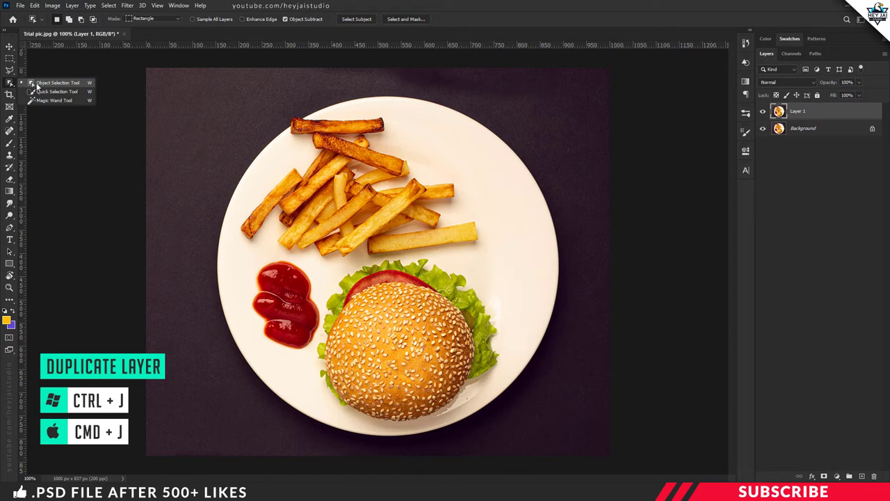
{"action": "left_click", "coordinate": [75, 84]}
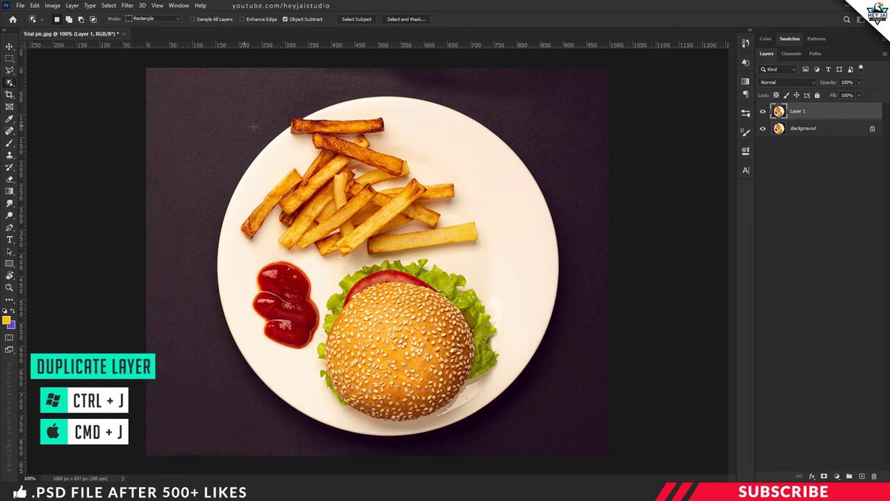
{"action": "left_click_drag", "start_coordinate": [248, 127], "coordinate": [530, 419]}
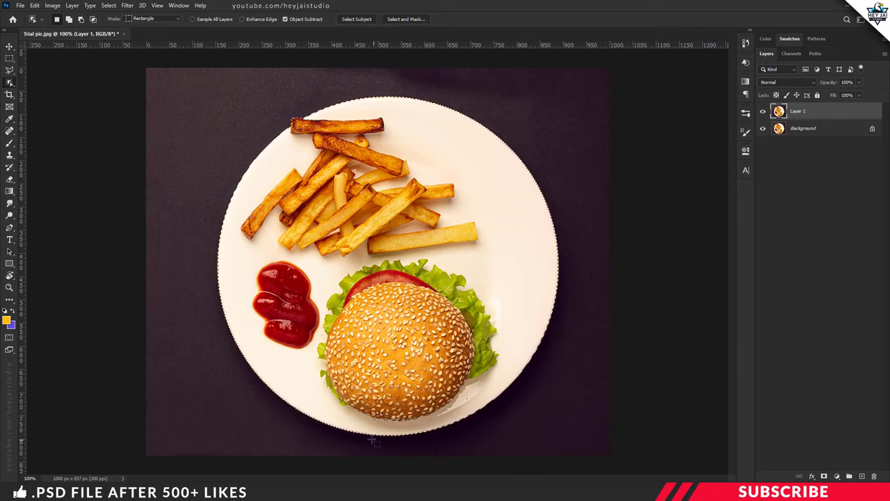
Copy the selected plate from the duplicated layer to the clipboard.
{"action": "key", "text": "v"}
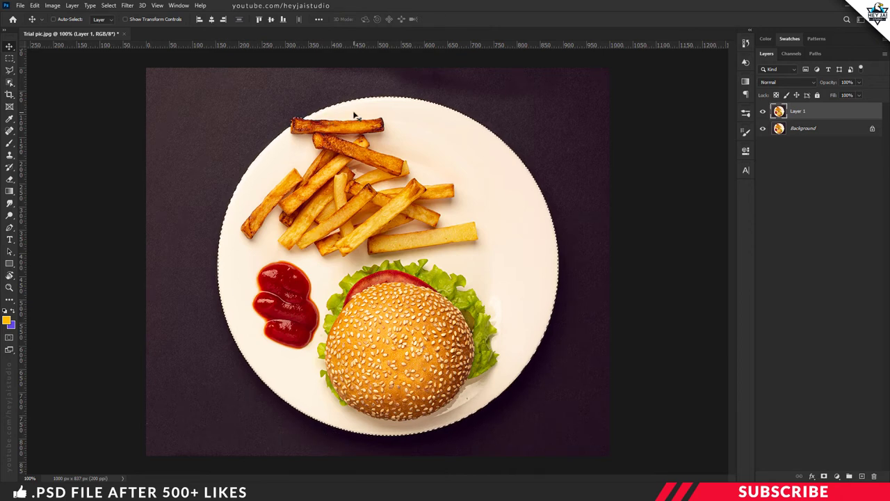
{"action": "left_click", "coordinate": [34, 6]}
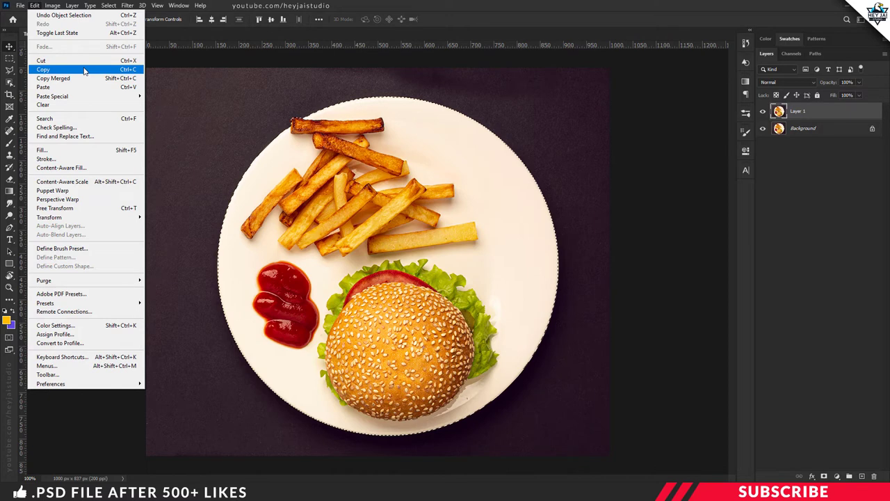
{"action": "left_click", "coordinate": [84, 70]}
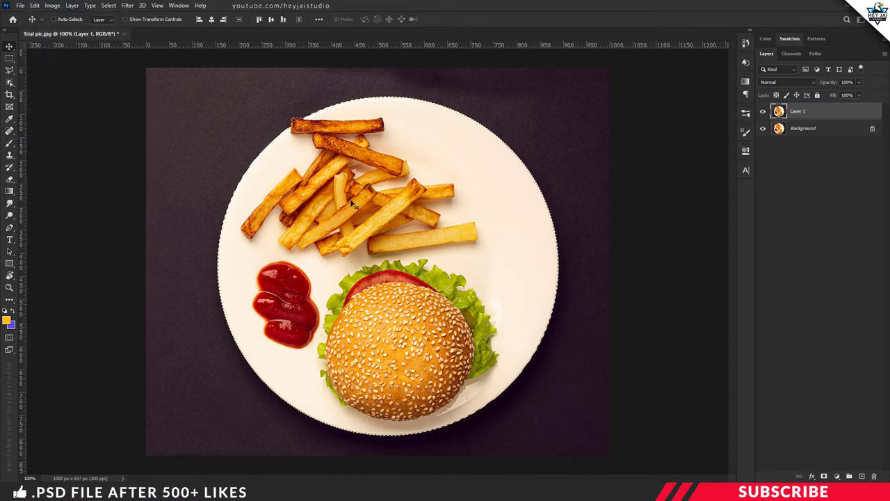
In Trial pic.jpg, paste the copied plate onto a new layer and hide Layer 1 and the Background.
{"action": "left_click", "coordinate": [863, 476]}
{"action": "left_click", "coordinate": [34, 5]}
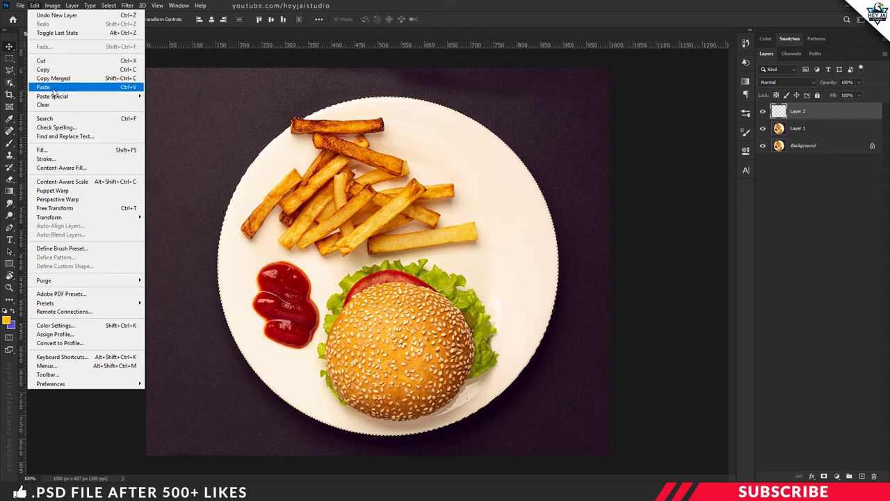
{"action": "left_click", "coordinate": [53, 89]}
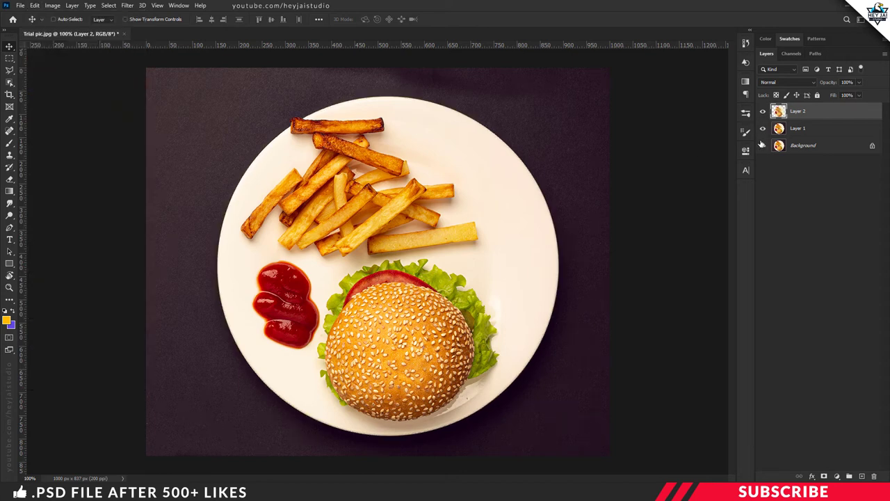
{"action": "left_click_drag", "start_coordinate": [762, 130], "coordinate": [766, 158]}
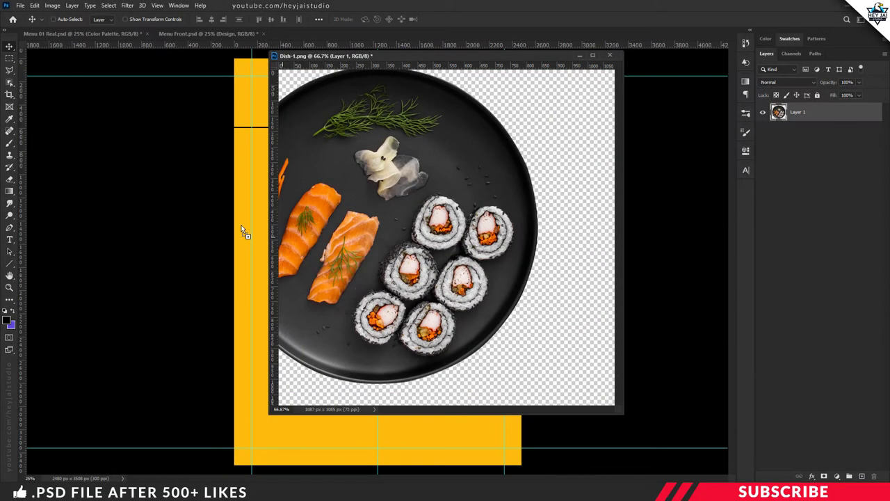
Copy the Dish-1 sushi plate into the Menu Front document and close Dish-1.png without saving.
{"action": "left_click_drag", "start_coordinate": [243, 230], "coordinate": [243, 230]}
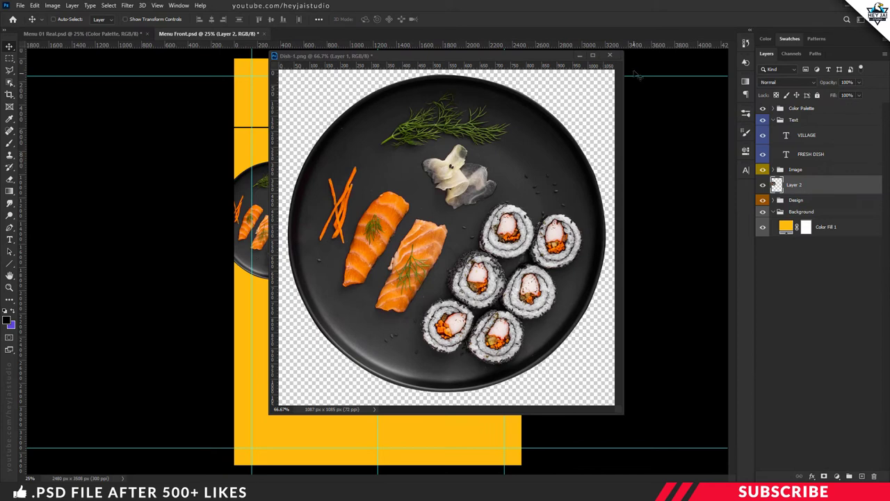
{"action": "left_click", "coordinate": [321, 203]}
{"action": "key", "text": "ctrl+w"}
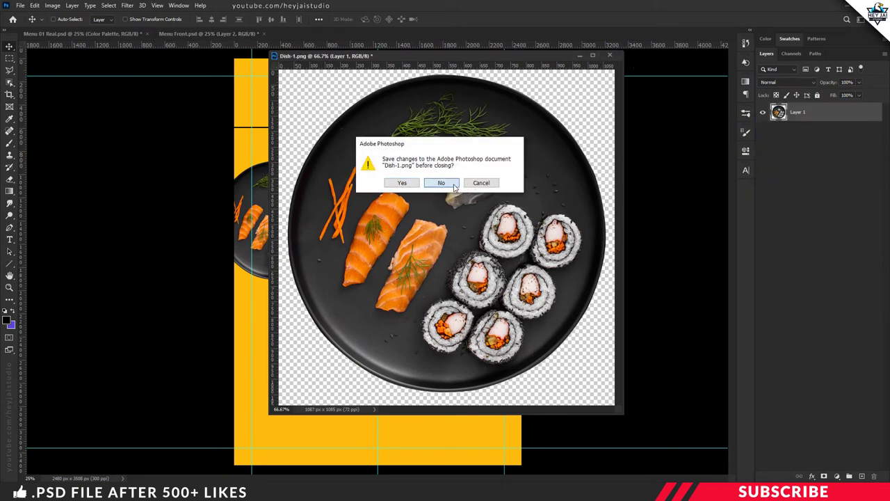
{"action": "left_click", "coordinate": [440, 184]}
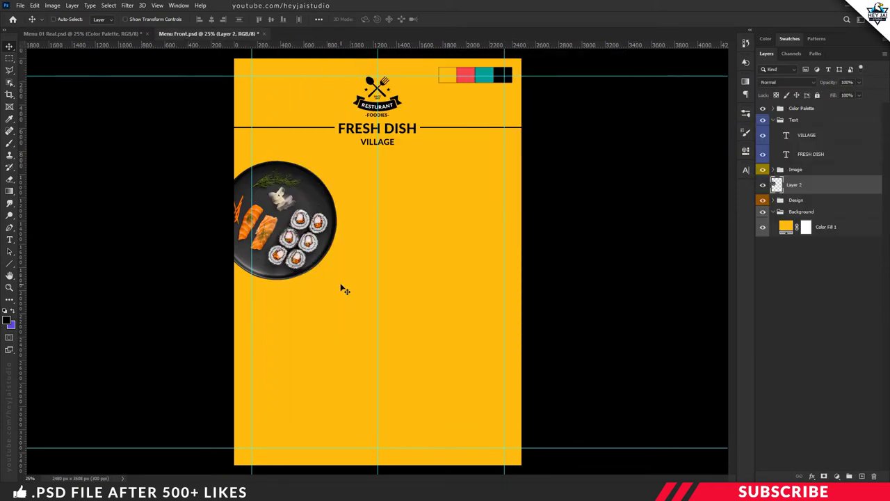
Position the large sushi plate on the page's vertical centre guide, just below the VILLAGE text.
{"action": "left_click_drag", "start_coordinate": [299, 235], "coordinate": [397, 240]}
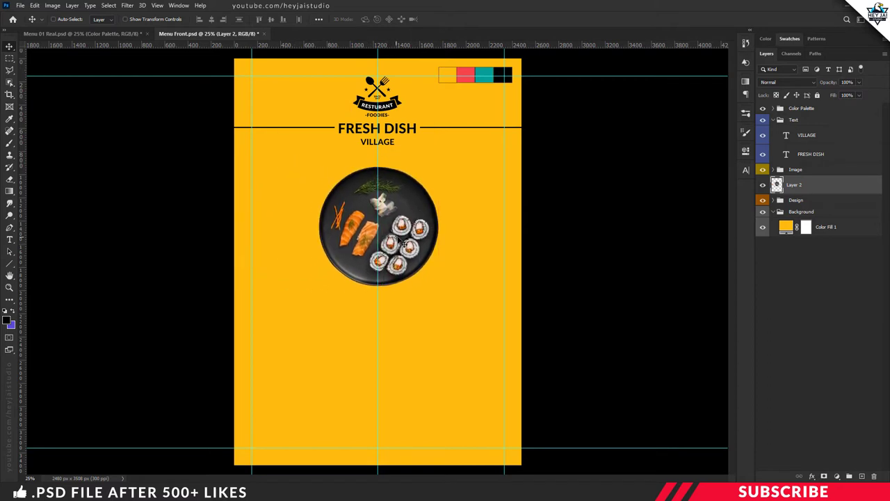
{"action": "key", "text": "ctrl+plus"}
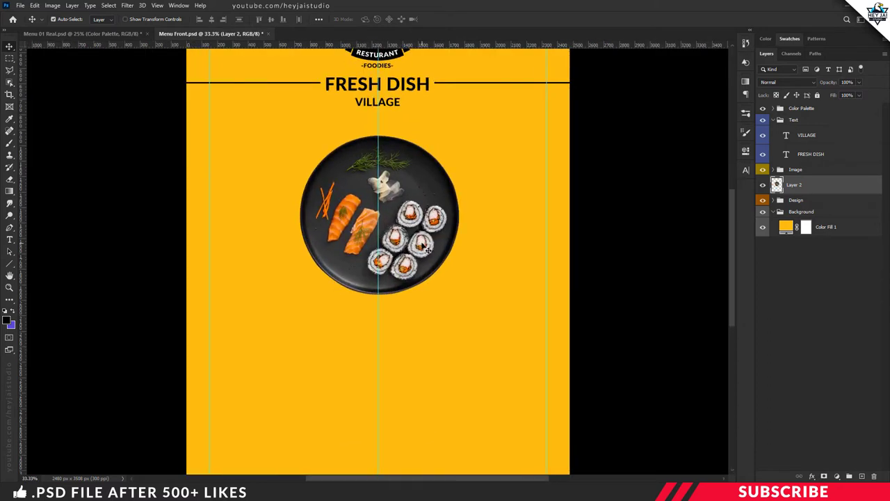
{"action": "key", "text": "ctrl+t"}
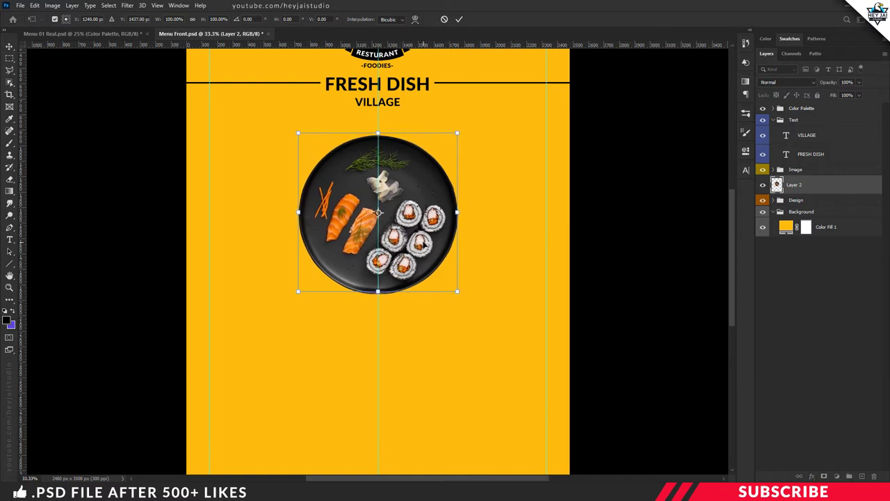
{"action": "key", "text": "Return"}
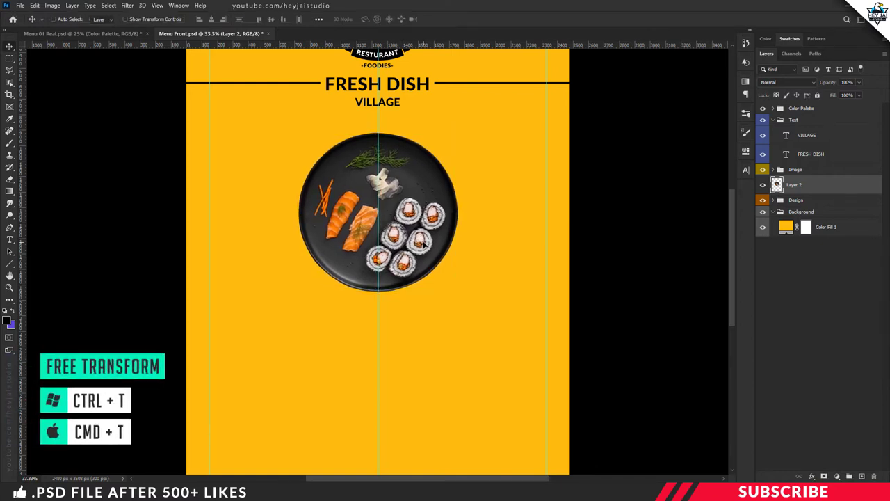
Add a black drop shadow to the large sushi plate with Normal blending, 51% opacity and a 147° angle.
{"action": "right_click", "coordinate": [793, 186]}
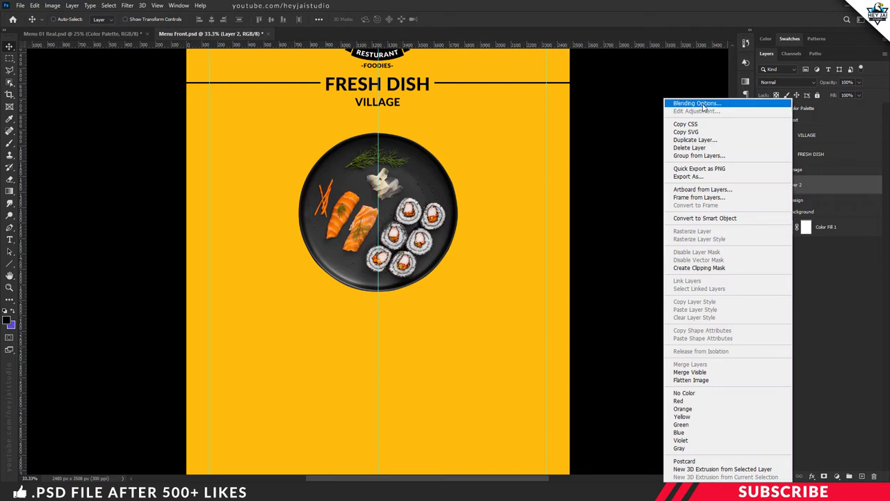
{"action": "left_click", "coordinate": [698, 103]}
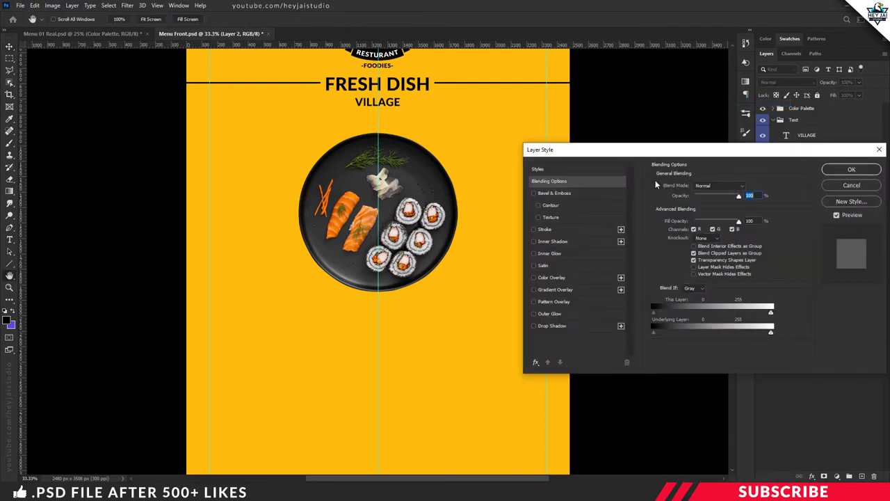
{"action": "left_click", "coordinate": [548, 327]}
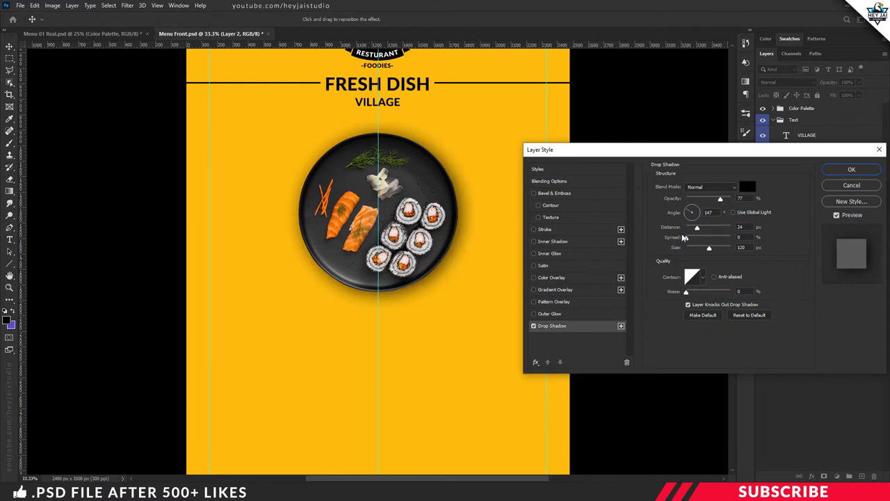
{"action": "left_click", "coordinate": [711, 186]}
{"action": "left_click", "coordinate": [719, 195]}
{"action": "left_click", "coordinate": [720, 200]}
{"action": "left_click_drag", "start_coordinate": [720, 201], "coordinate": [690, 215]}
{"action": "left_click", "coordinate": [689, 214]}
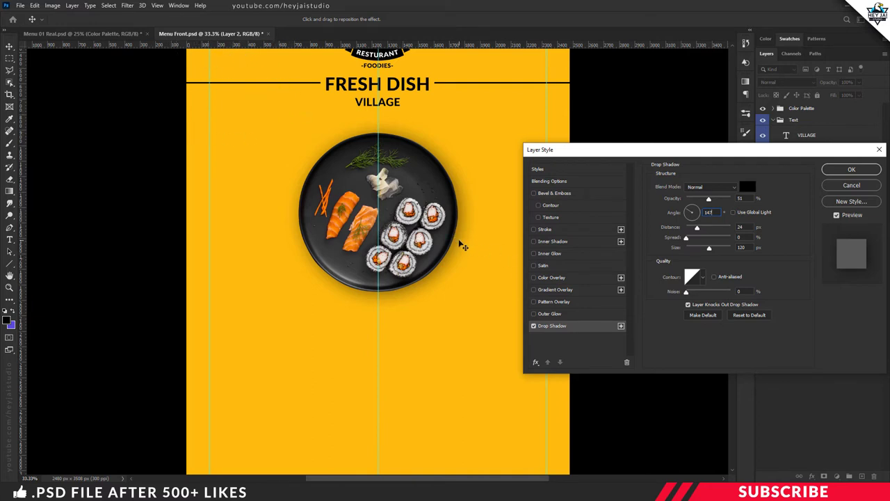
Set the drop shadow's distance to 18 px, spread to 1% and size to 29 px, and apply the style.
{"action": "left_click", "coordinate": [740, 227]}
{"action": "type", "text": "18"}
{"action": "key", "text": "Tab"}
{"action": "type", "text": "1"}
{"action": "key", "text": "Tab"}
{"action": "type", "text": "25"}
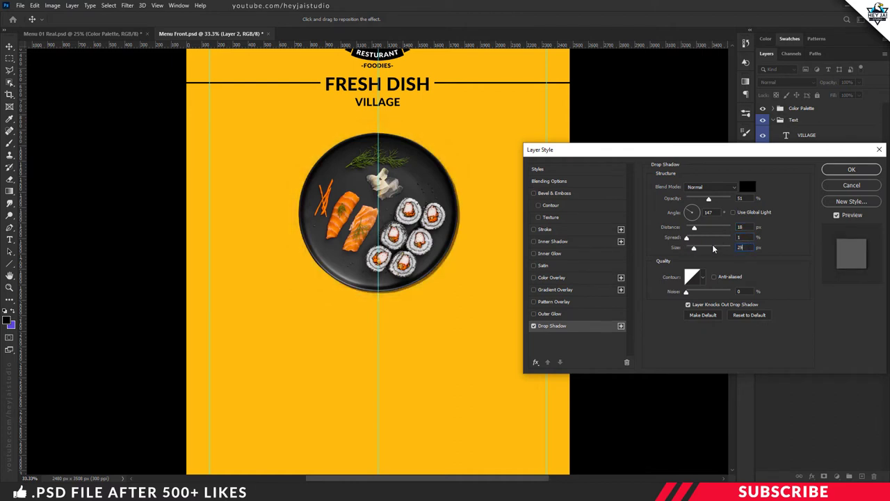
{"action": "left_click", "coordinate": [533, 326]}
{"action": "left_click", "coordinate": [533, 326]}
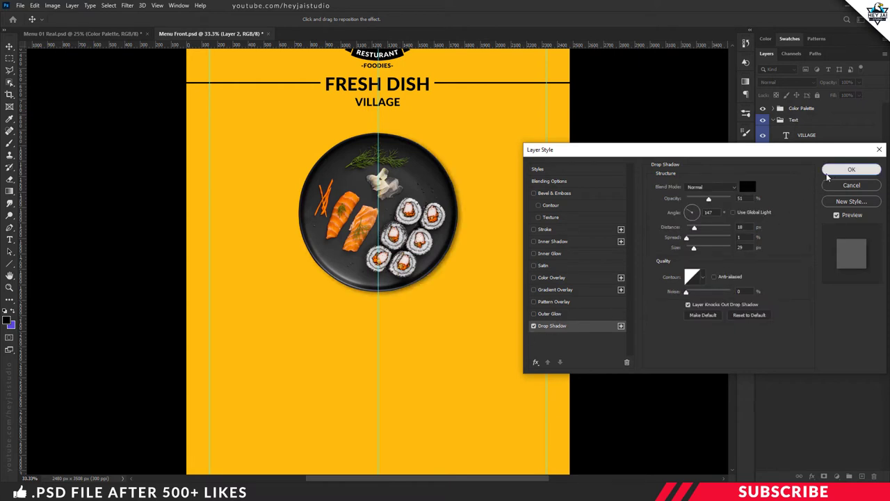
{"action": "left_click", "coordinate": [851, 169]}
{"action": "key", "text": "ctrl+minus"}
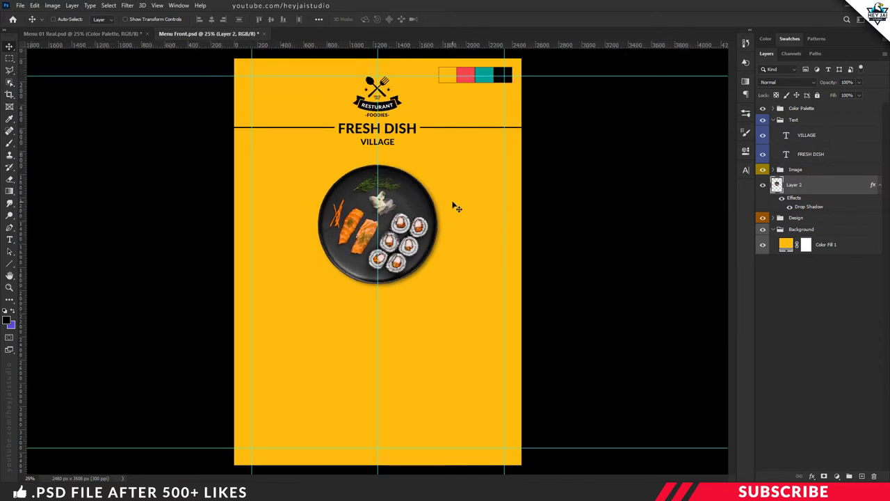
Open the Dish-2 image from the Menu Front folder in Photoshop.
{"action": "key", "text": "alt+Tab"}
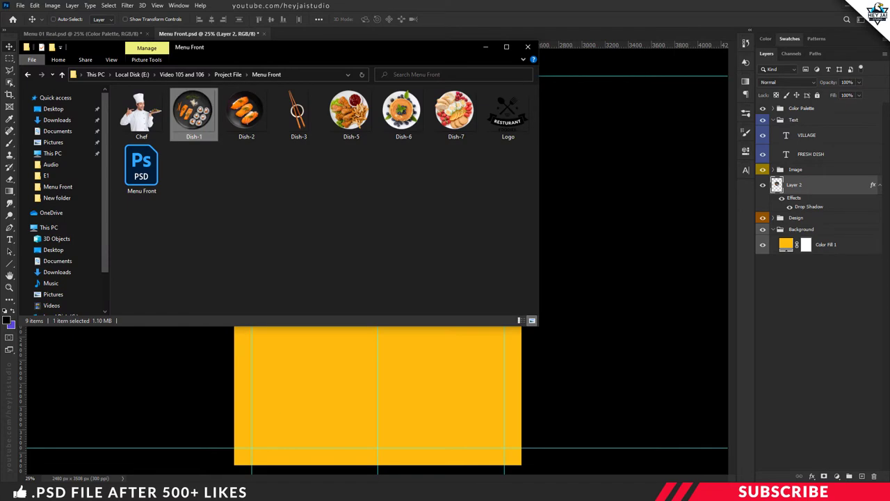
{"action": "left_click", "coordinate": [324, 261]}
{"action": "right_click", "coordinate": [251, 129]}
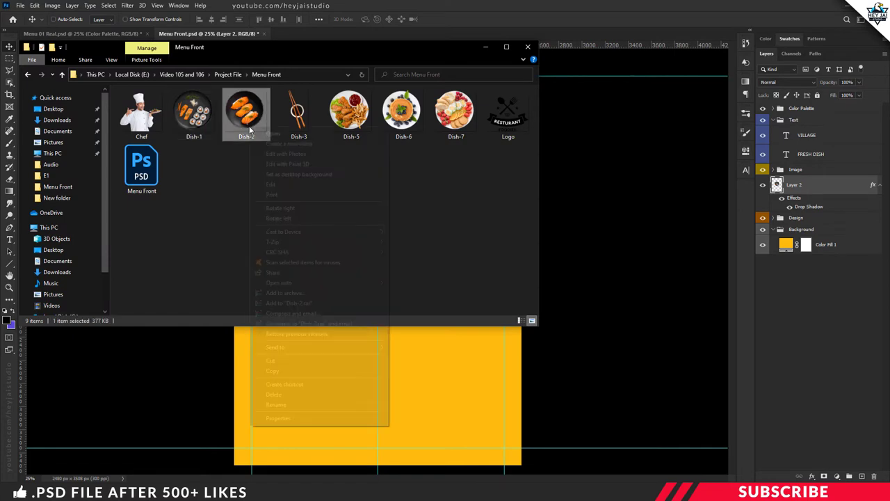
{"action": "mouse_move", "coordinate": [348, 278]}
{"action": "left_click", "coordinate": [413, 284]}
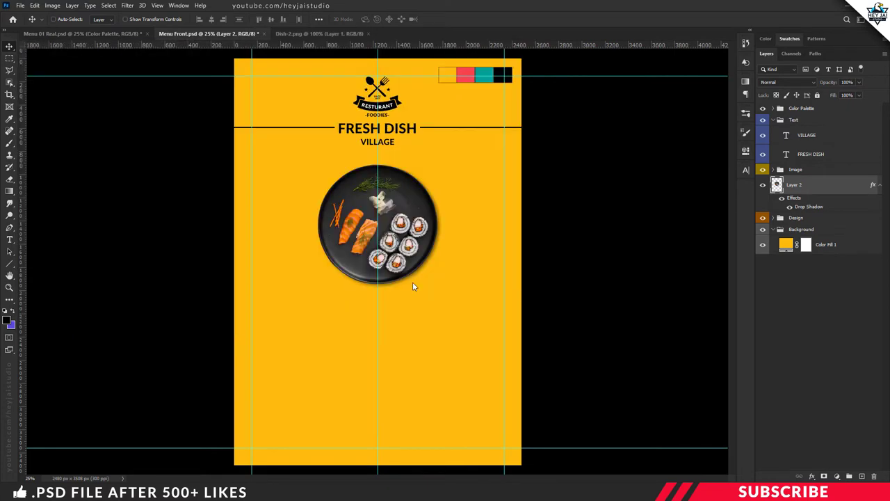
Copy the Dish-2 plate into Menu Front, close its file, and place it to the upper right of the large plate.
{"action": "left_click_drag", "start_coordinate": [304, 36], "coordinate": [306, 61]}
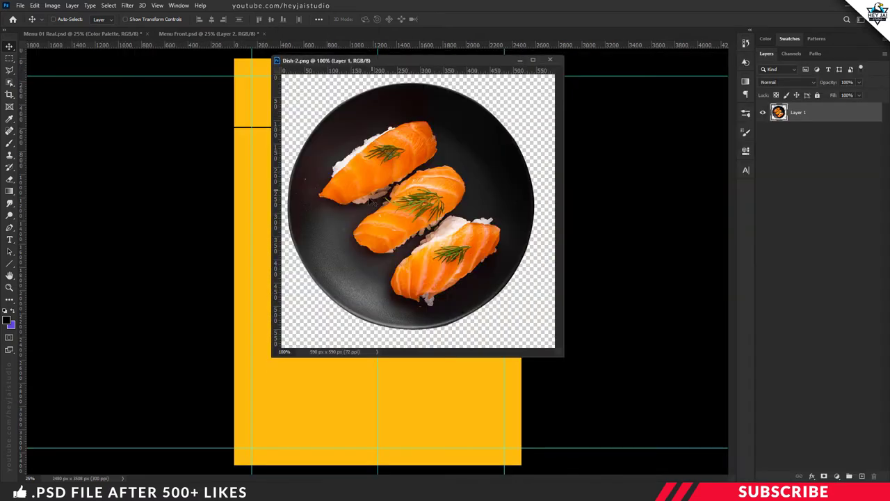
{"action": "left_click_drag", "start_coordinate": [316, 199], "coordinate": [255, 220]}
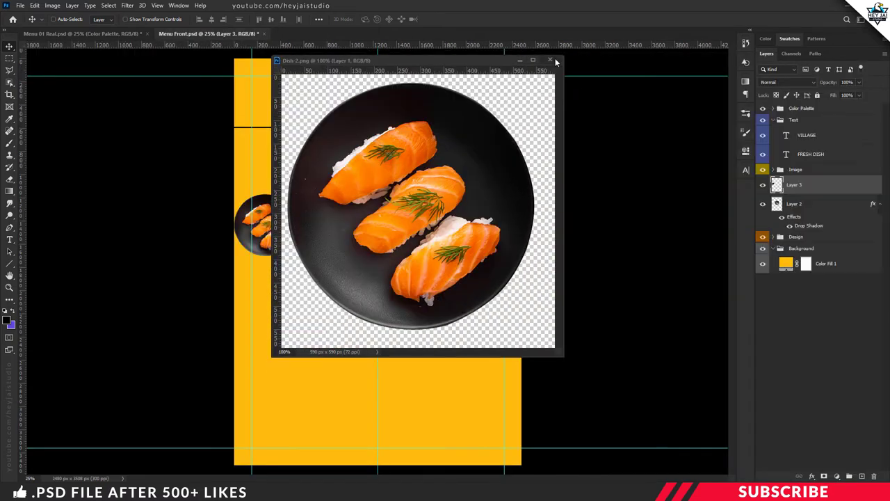
{"action": "left_click", "coordinate": [550, 59]}
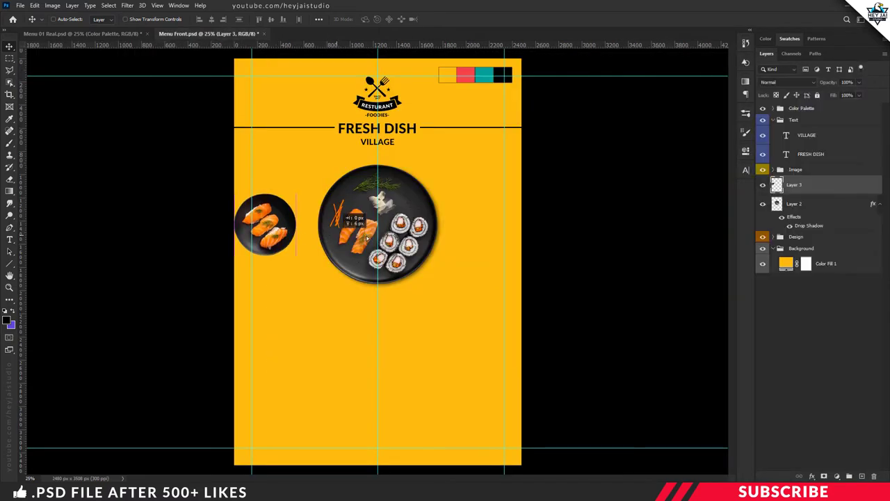
{"action": "left_click_drag", "start_coordinate": [277, 231], "coordinate": [480, 199]}
{"action": "key", "text": "ctrl+t"}
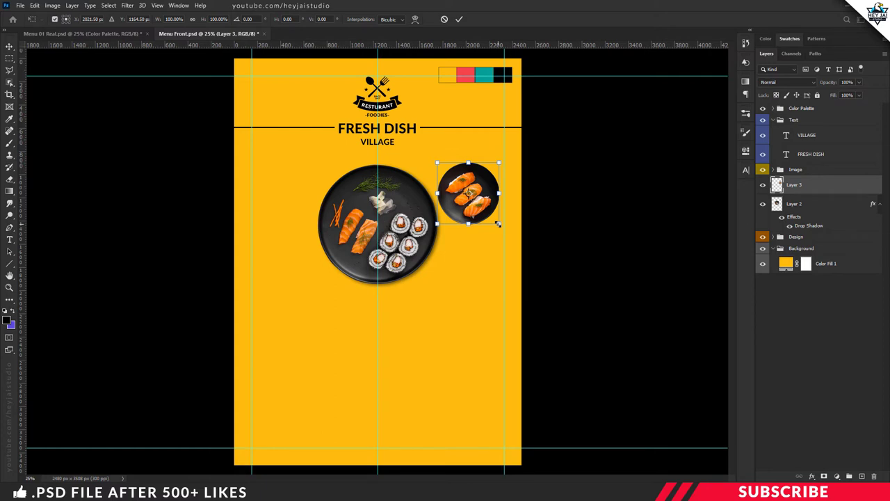
{"action": "key", "text": "Return"}
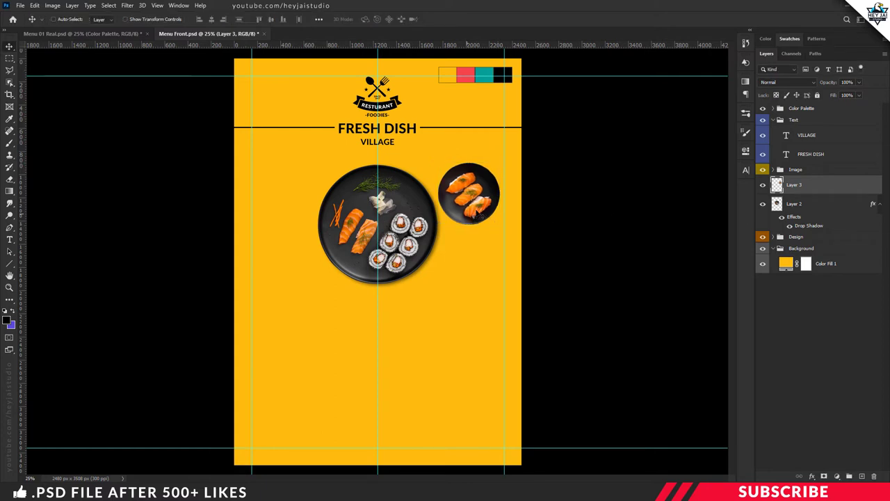
Copy the large plate's layer style from Layer 2 and paste it onto Layer 3, the small plate.
{"action": "left_click", "coordinate": [793, 205]}
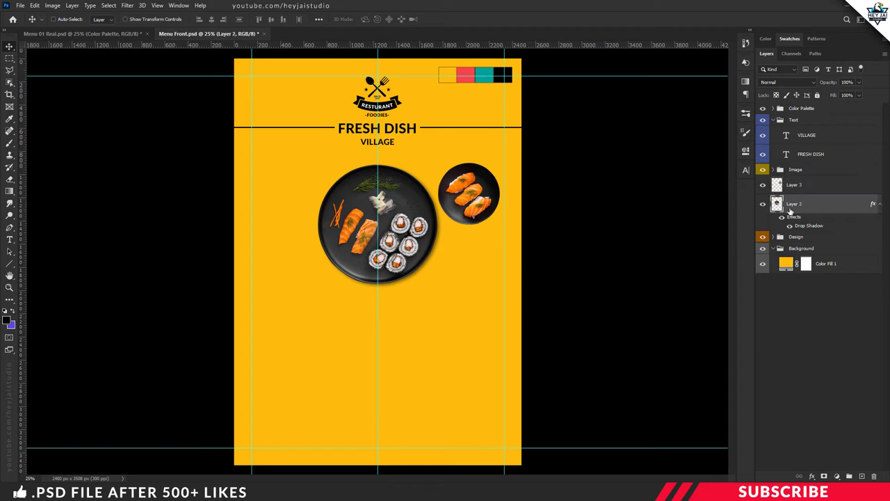
{"action": "right_click", "coordinate": [798, 210]}
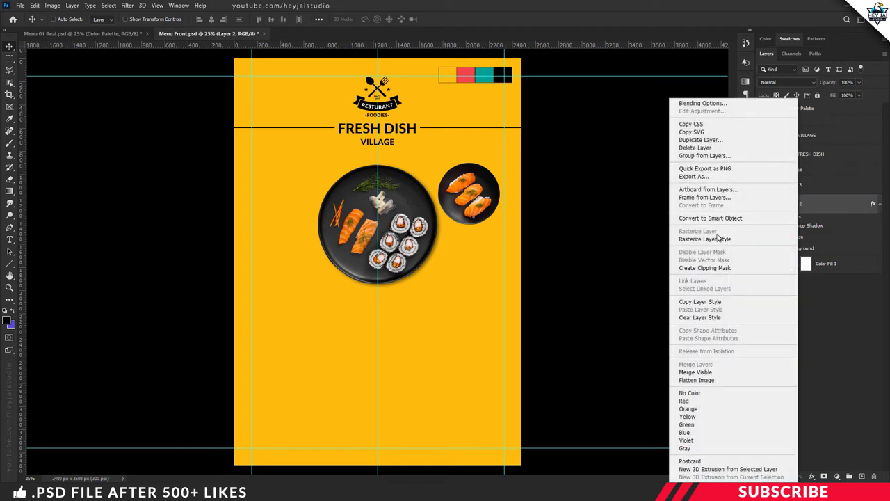
{"action": "left_click", "coordinate": [701, 302]}
{"action": "left_click", "coordinate": [786, 187]}
{"action": "right_click", "coordinate": [783, 195]}
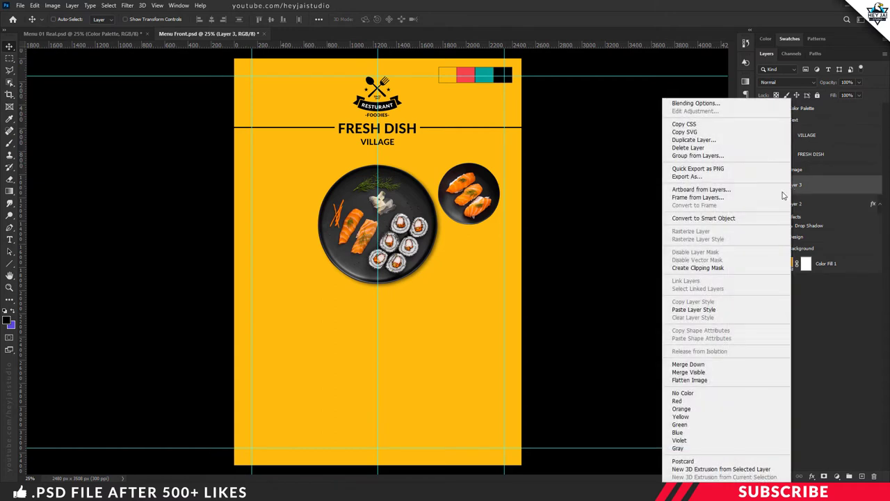
{"action": "left_click", "coordinate": [712, 309]}
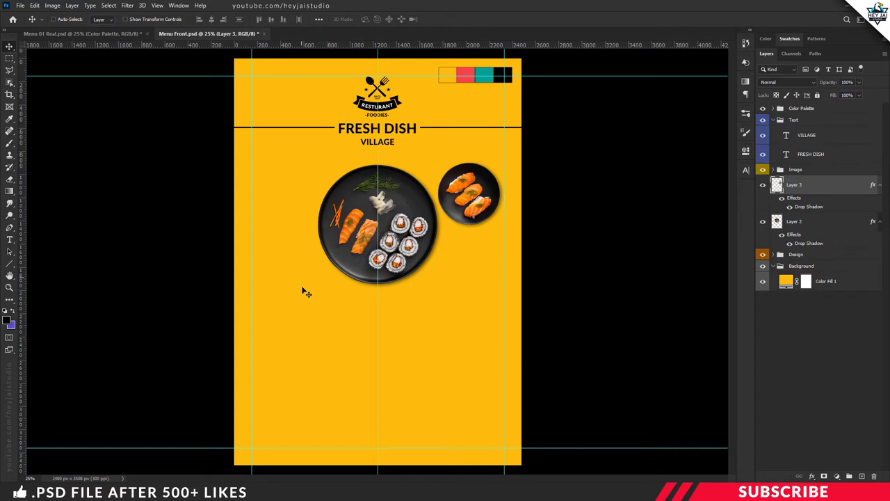
Open the Dish-3 image from the Menu Front folder in Photoshop.
{"action": "key", "text": "alt+Tab"}
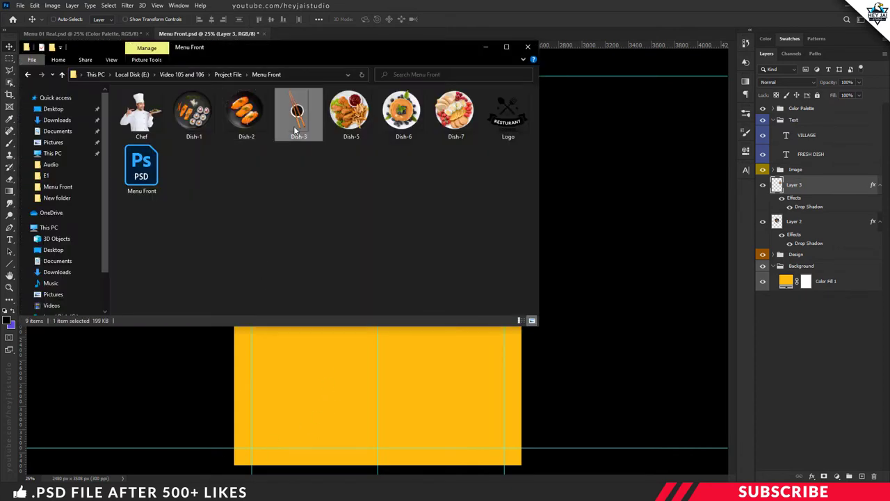
{"action": "right_click", "coordinate": [296, 128]}
{"action": "mouse_move", "coordinate": [336, 283]}
{"action": "left_click", "coordinate": [477, 285]}
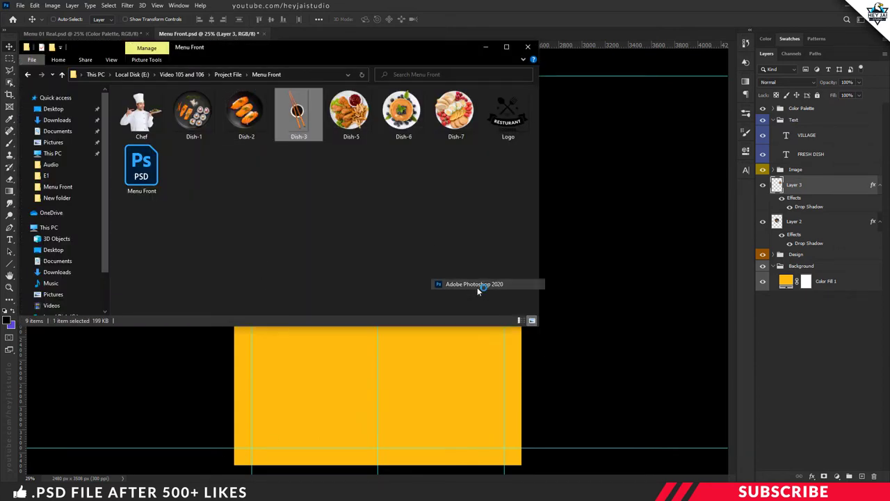
Copy the Dish-3 sauce bowl with chopsticks into Menu Front, close its file, and position it left of the large plate.
{"action": "left_click_drag", "start_coordinate": [319, 33], "coordinate": [313, 49]}
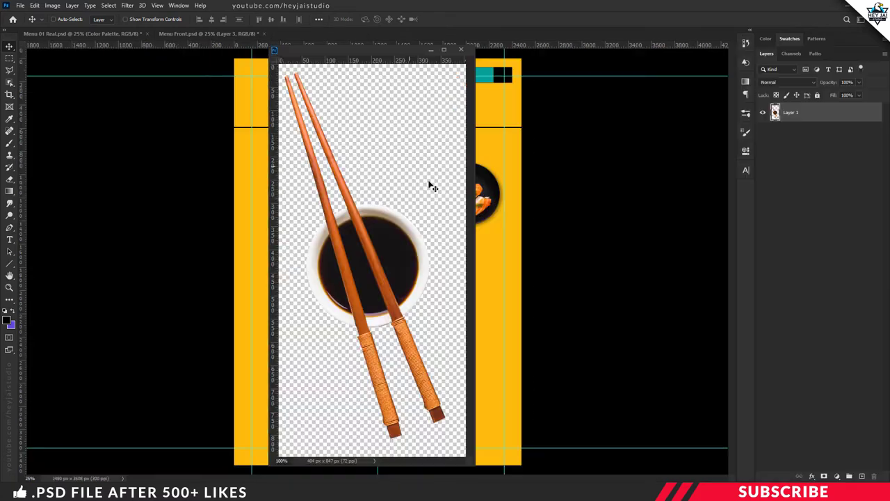
{"action": "left_click_drag", "start_coordinate": [359, 250], "coordinate": [293, 245]}
{"action": "left_click", "coordinate": [460, 50]}
{"action": "left_click_drag", "start_coordinate": [300, 254], "coordinate": [304, 257]}
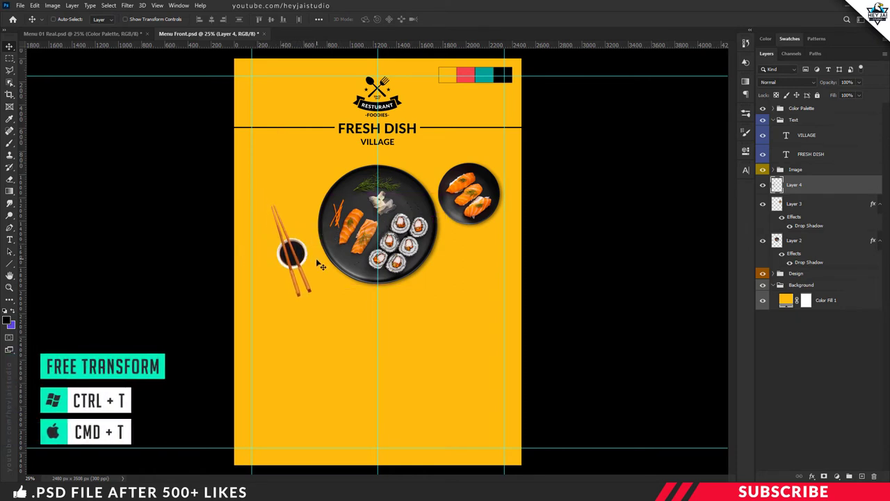
{"action": "key", "text": "shift+Down"}
{"action": "key", "text": "shift+Down"}
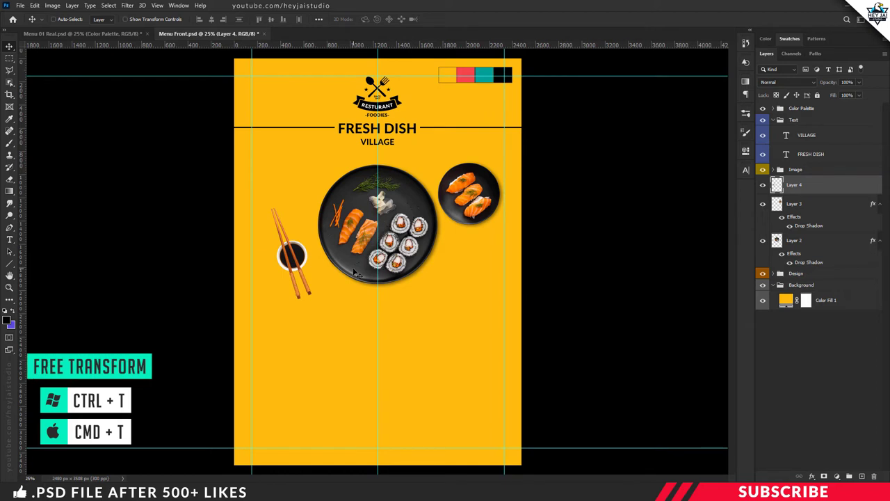
{"action": "key", "text": "shift+Up"}
{"action": "key", "text": "shift+Up"}
{"action": "key", "text": "shift+Up"}
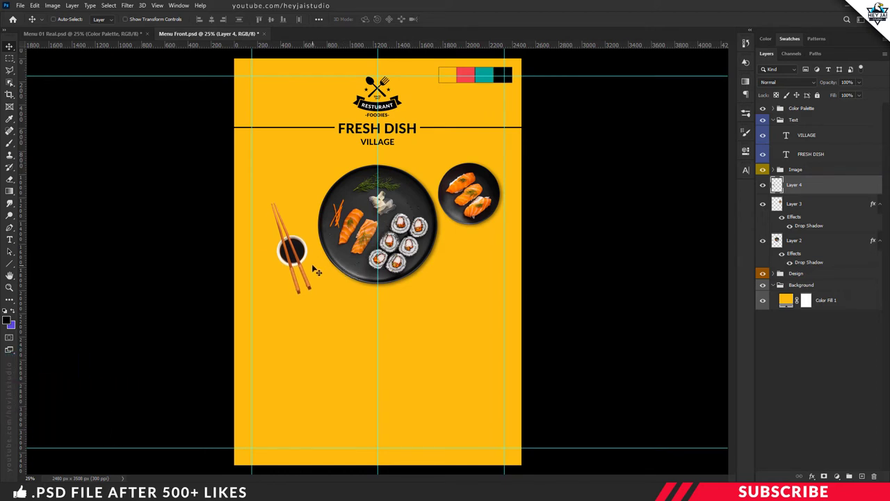
Copy the drop shadow layer style from Layer 3 and paste it onto Layer 4, the sauce bowl with chopsticks.
{"action": "left_click", "coordinate": [793, 204]}
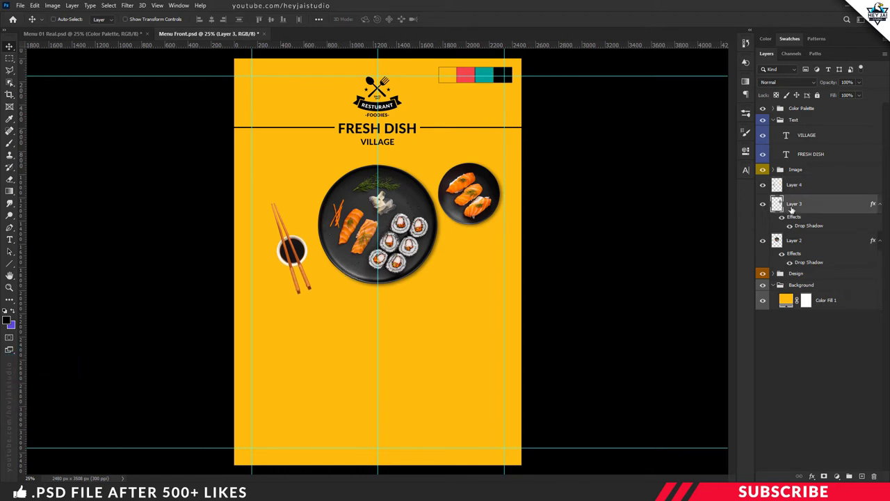
{"action": "right_click", "coordinate": [793, 204]}
{"action": "left_click", "coordinate": [692, 301]}
{"action": "left_click", "coordinate": [792, 190]}
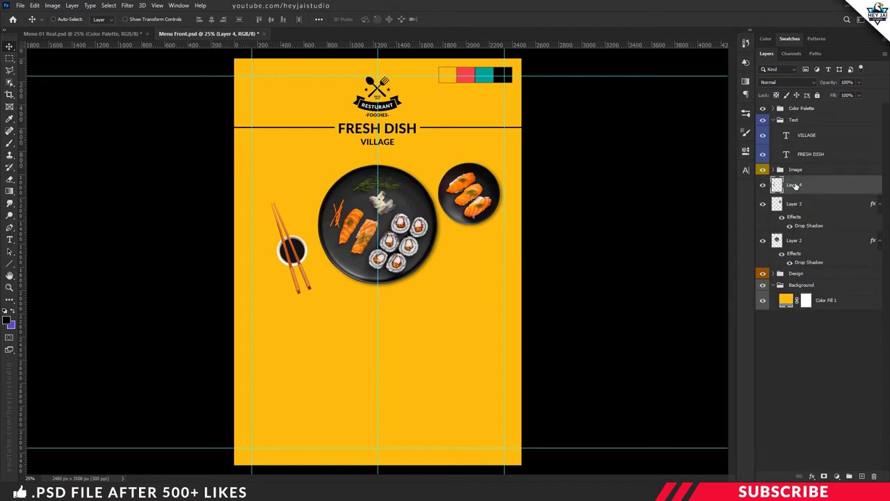
{"action": "right_click", "coordinate": [793, 190]}
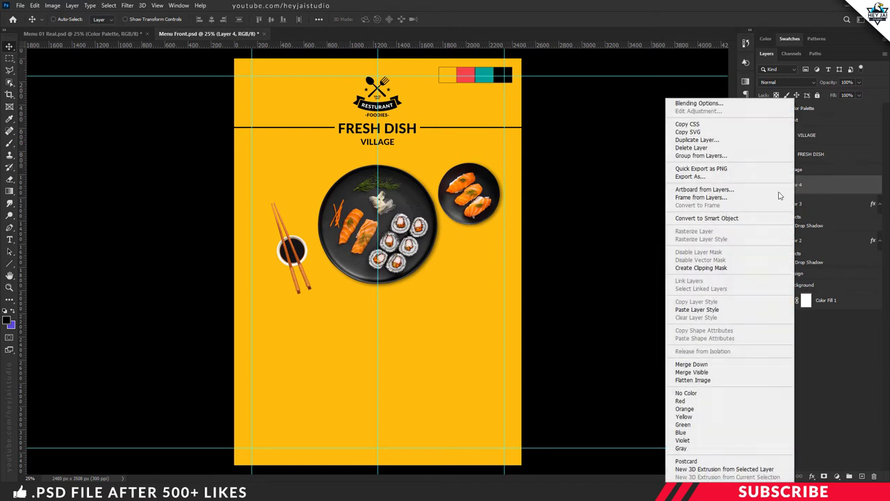
{"action": "left_click", "coordinate": [725, 310]}
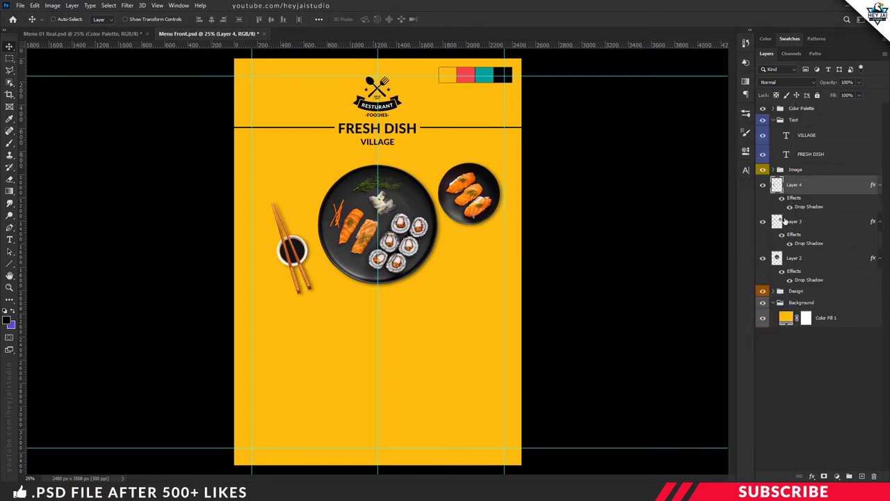
Nudge the large plate, the small plate and the sauce bowl with chopsticks slightly to the left, one layer at a time.
{"action": "left_click", "coordinate": [796, 262]}
{"action": "key", "text": "shift+Left"}
{"action": "key", "text": "shift+Left"}
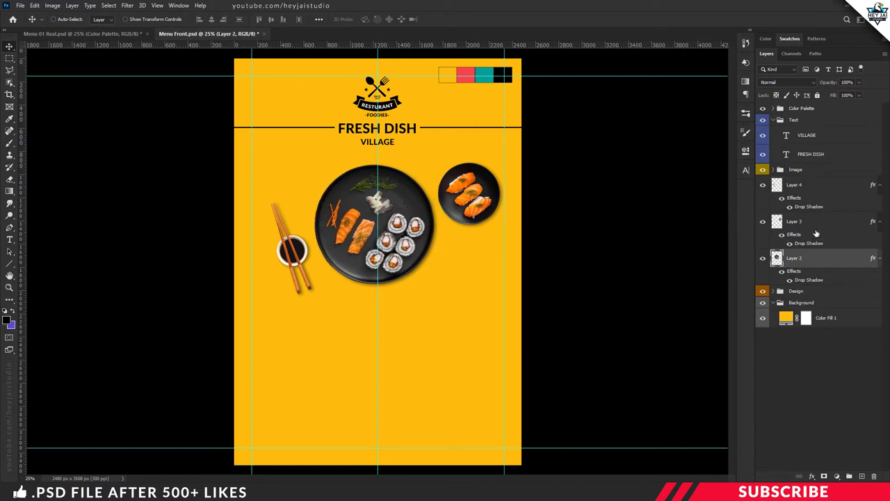
{"action": "left_click", "coordinate": [803, 220]}
{"action": "key", "text": "shift+Left"}
{"action": "key", "text": "shift+Left"}
{"action": "left_click", "coordinate": [788, 184]}
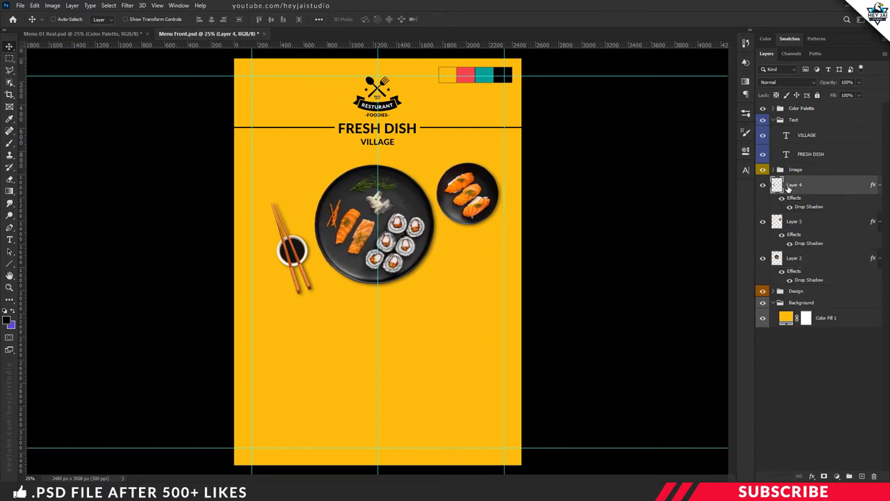
{"action": "key", "text": "shift+Left"}
{"action": "key", "text": "shift+Left"}
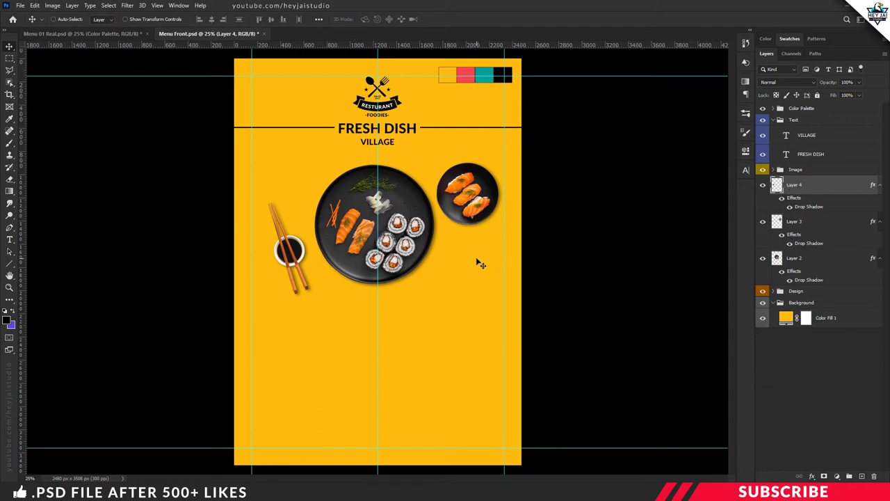
Add a new layer above the VILLAGE text and set the foreground colour to #050505.
{"action": "left_click", "coordinate": [805, 139]}
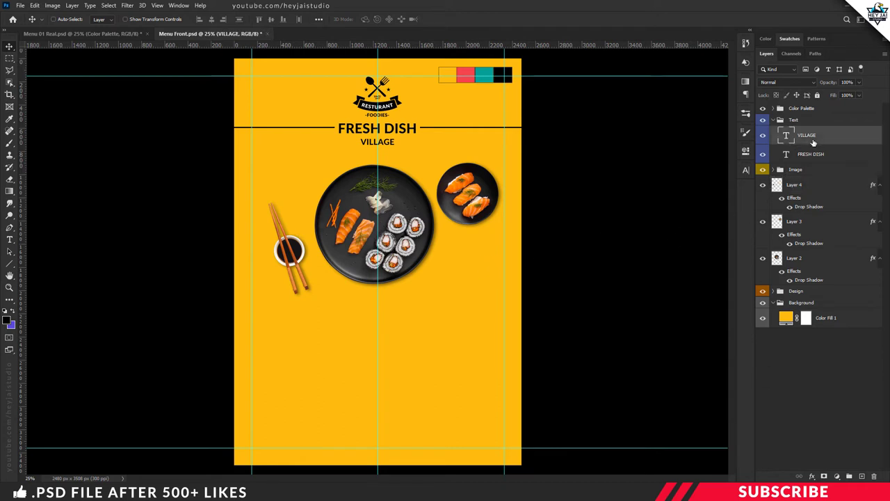
{"action": "left_click", "coordinate": [863, 477]}
{"action": "left_click", "coordinate": [7, 321]}
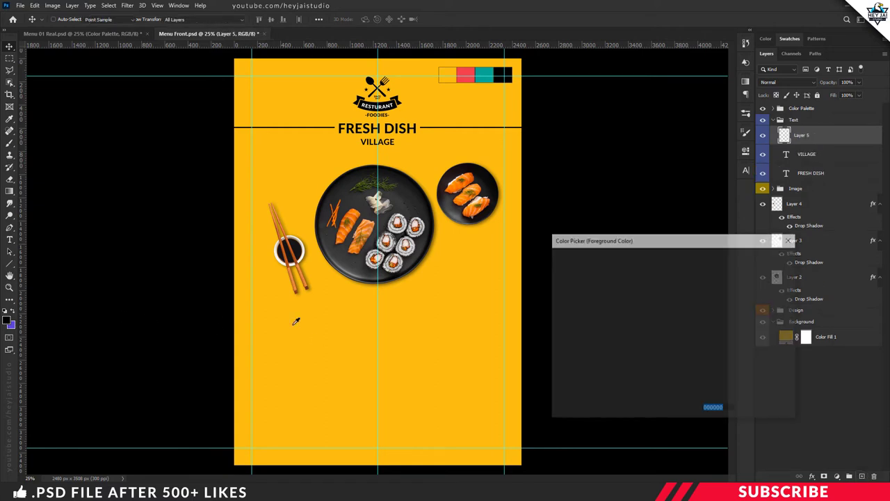
{"action": "left_click", "coordinate": [555, 376]}
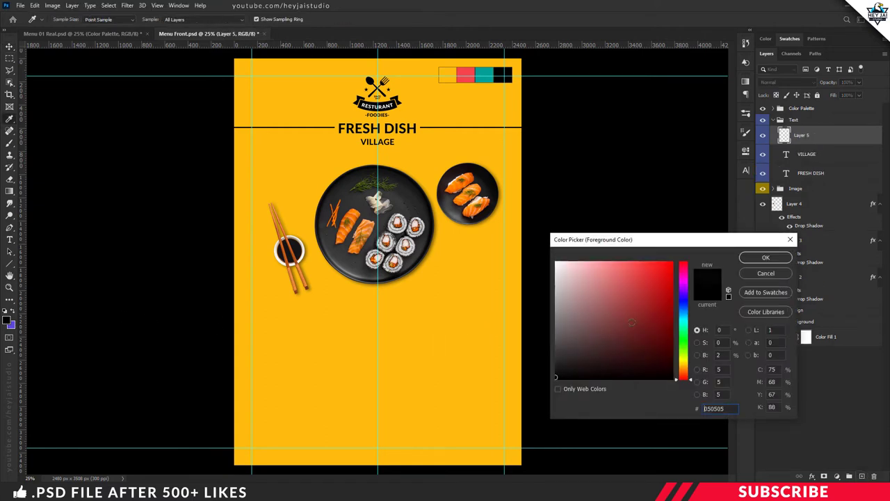
{"action": "left_click", "coordinate": [757, 257]}
Add the text $50 in Lato Heavy at 35 pt and place it centered beneath the small sushi plate.
{"action": "key", "text": "v"}
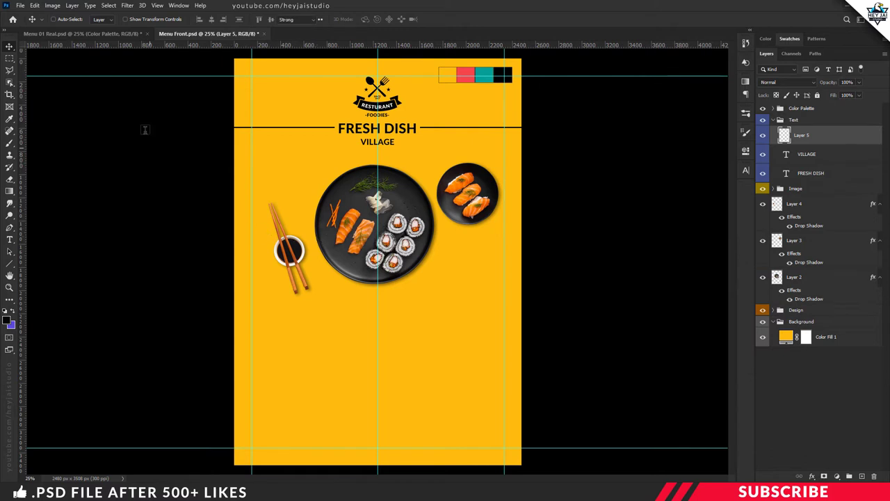
{"action": "key", "text": "t"}
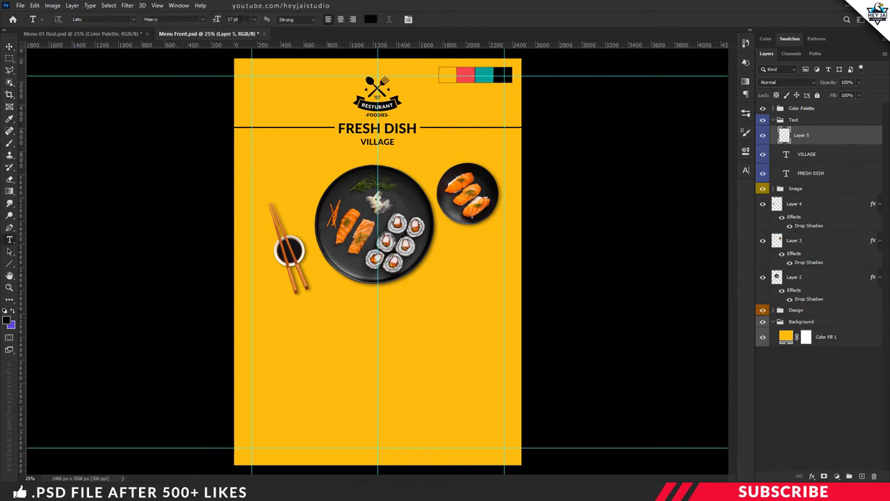
{"action": "left_click", "coordinate": [232, 19]}
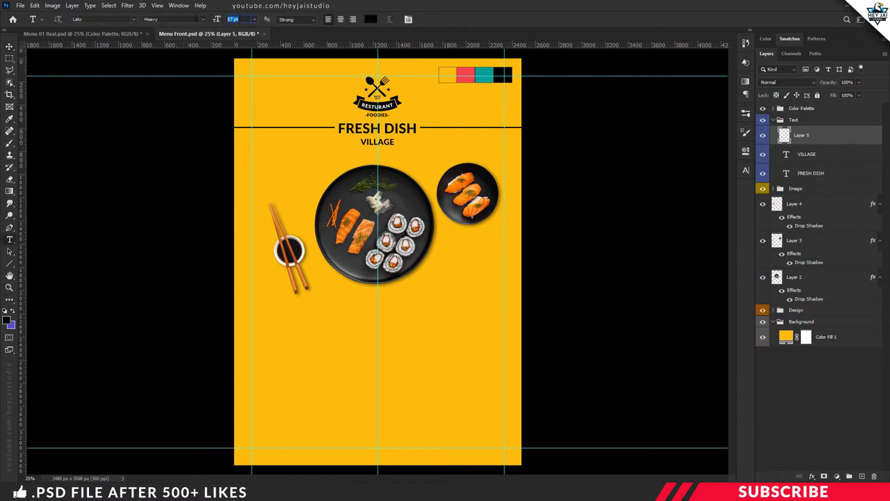
{"action": "left_click", "coordinate": [463, 248]}
{"action": "type", "text": "$50"}
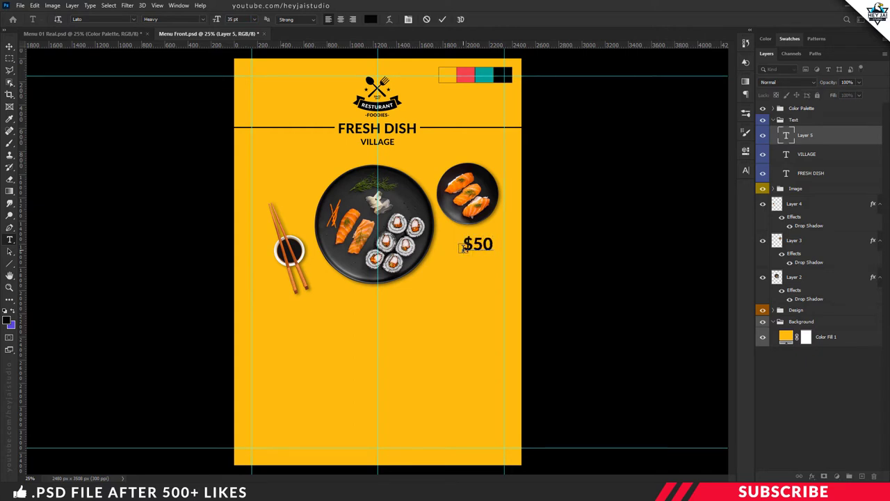
{"action": "key", "text": "ctrl+plus"}
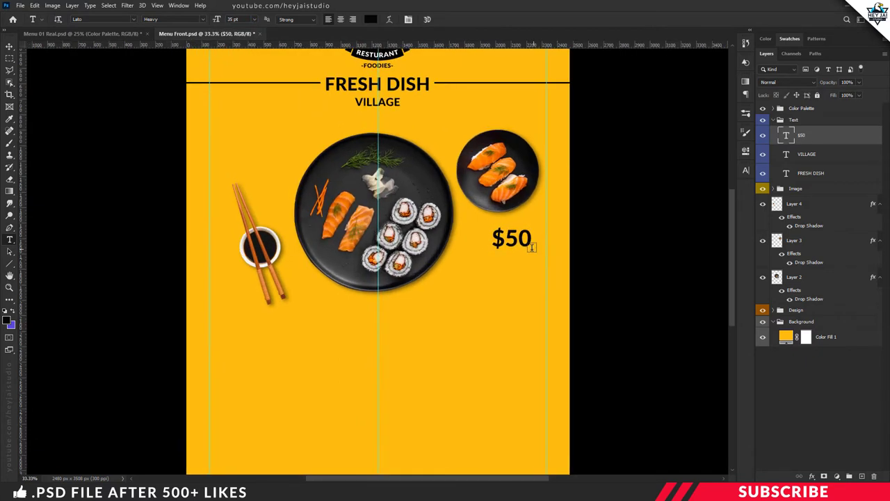
{"action": "key", "text": "ctrl+Return"}
{"action": "key", "text": "v"}
{"action": "left_click_drag", "start_coordinate": [521, 247], "coordinate": [508, 253]}
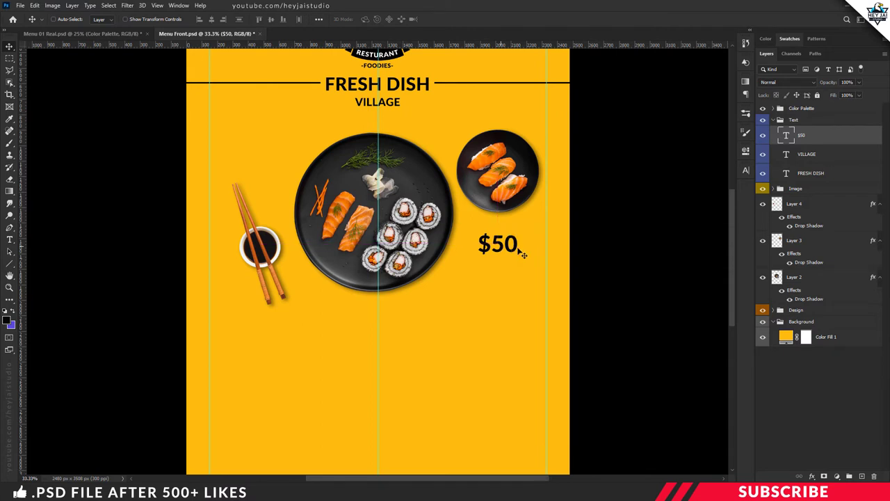
Add the text COMBO in Lato Heavy at 16 pt and position it just below the $50 price.
{"action": "key", "text": "t"}
{"action": "left_click", "coordinate": [476, 271]}
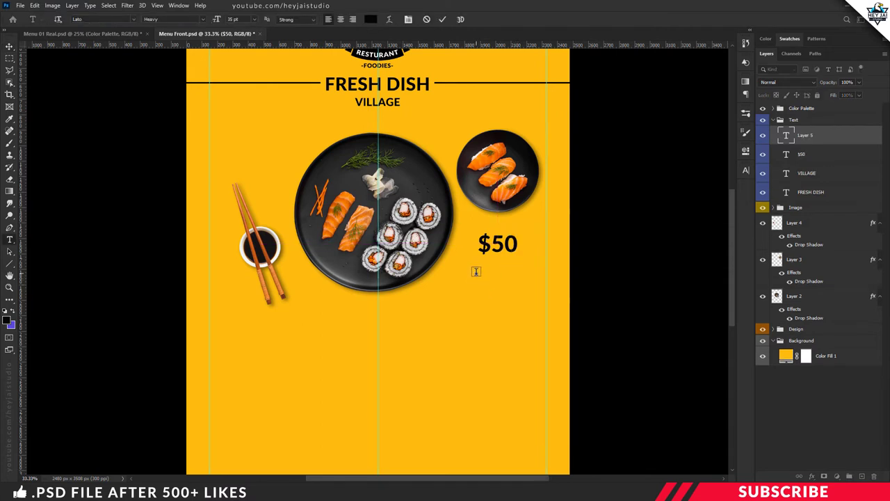
{"action": "type", "text": "COMBO"}
{"action": "key", "text": "ctrl+a"}
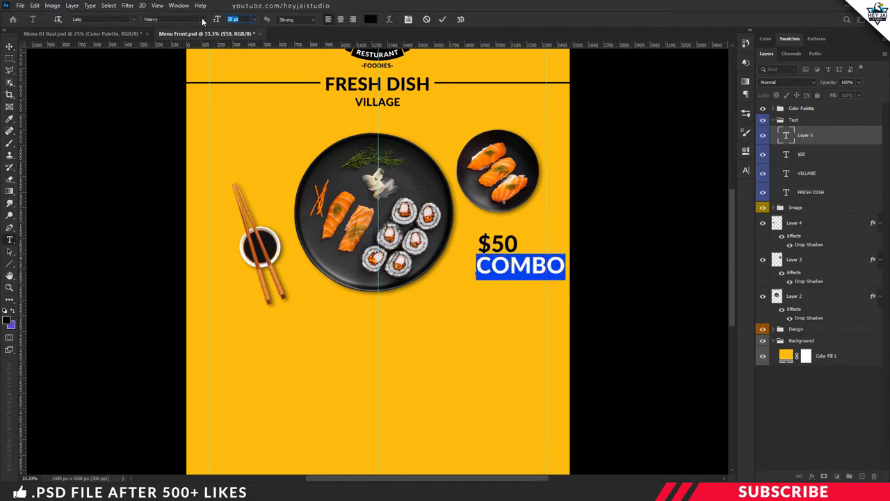
{"action": "key", "text": "ctrl+Return"}
{"action": "key", "text": "v"}
{"action": "mouse_move", "coordinate": [508, 269]}
{"action": "left_mouse_down"}
{"action": "mouse_move", "coordinate": [512, 258]}
{"action": "mouse_move", "coordinate": [545, 265]}
{"action": "mouse_move", "coordinate": [507, 273]}
{"action": "mouse_move", "coordinate": [509, 284]}
{"action": "left_mouse_up"}
{"action": "key", "text": "Up"}
{"action": "key", "text": "Up"}
{"action": "key", "text": "Up"}
{"action": "key", "text": "Up"}
{"action": "key", "text": "Up"}
{"action": "key", "text": "Up"}
Duplicate the COMBO text directly below, change the copy to PACK and enlarge it to about COMBO's width.
{"action": "key", "text": "ctrl+j"}
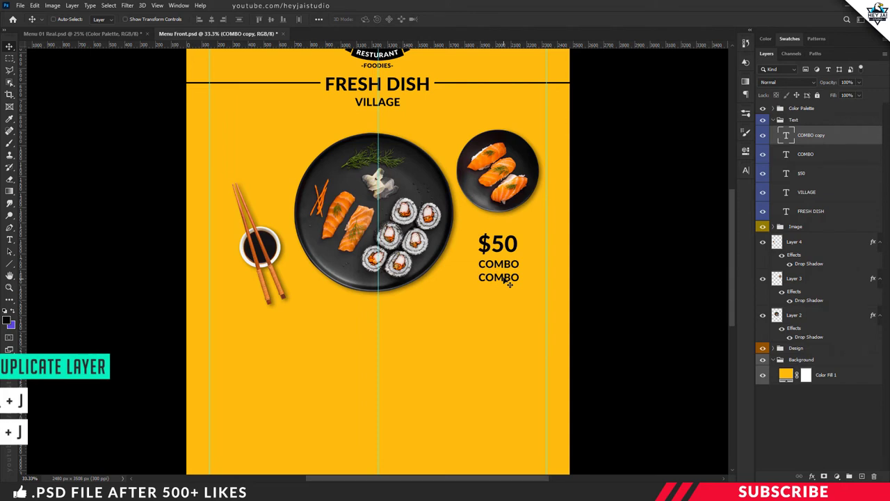
{"action": "double_click", "coordinate": [499, 277]}
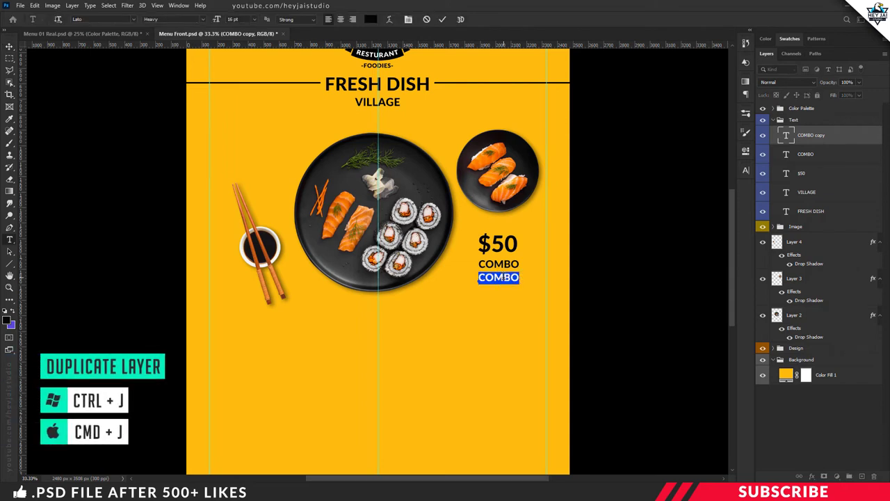
{"action": "type", "text": "PACK"}
{"action": "key", "text": "ctrl+Return"}
{"action": "key", "text": "ctrl+t"}
{"action": "left_click_drag", "start_coordinate": [511, 283], "coordinate": [516, 289]}
{"action": "key", "text": "Return"}
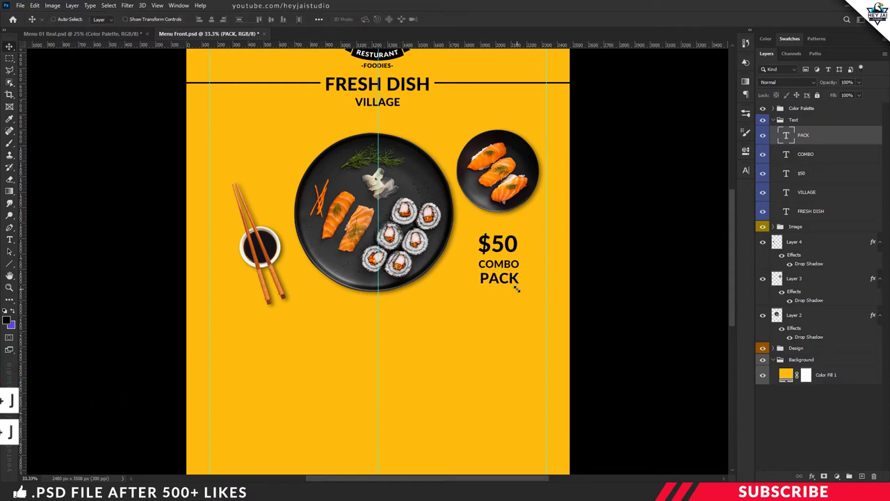
Shift the COMBO and PACK texts together slightly down, away from the $50 price.
{"action": "left_click", "coordinate": [826, 153], "text": "shift"}
{"action": "left_click_drag", "start_coordinate": [501, 277], "coordinate": [502, 280]}
{"action": "left_click", "coordinate": [502, 280]}
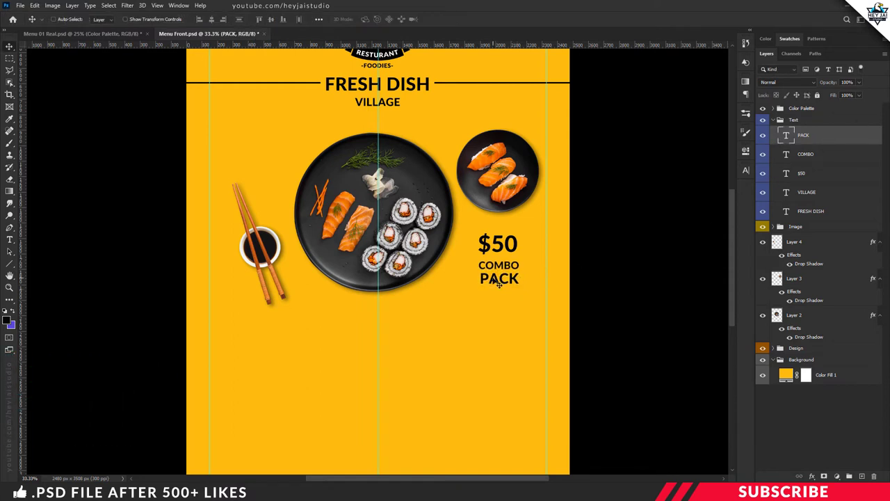
On a new layer, draw a 5 px black line about 246 px long between $50 and COMBO, and raise it slightly.
{"action": "left_click", "coordinate": [862, 476]}
{"action": "left_click", "coordinate": [8, 320]}
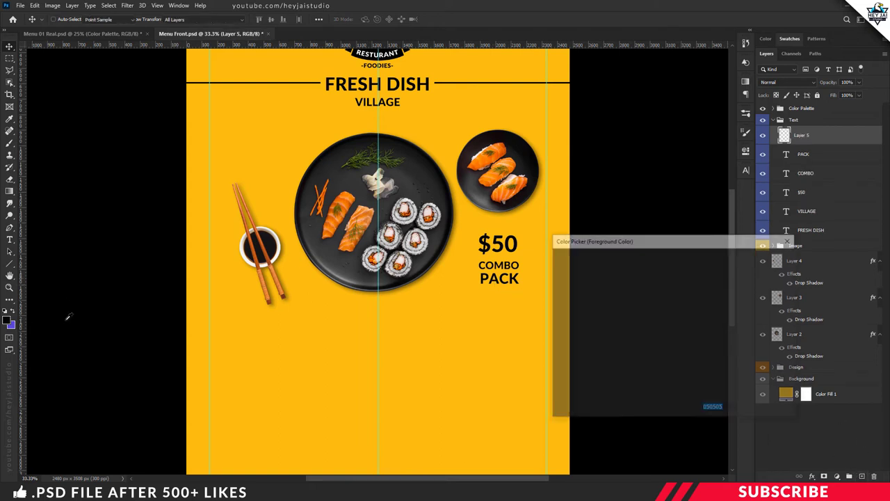
{"action": "left_click", "coordinate": [765, 258]}
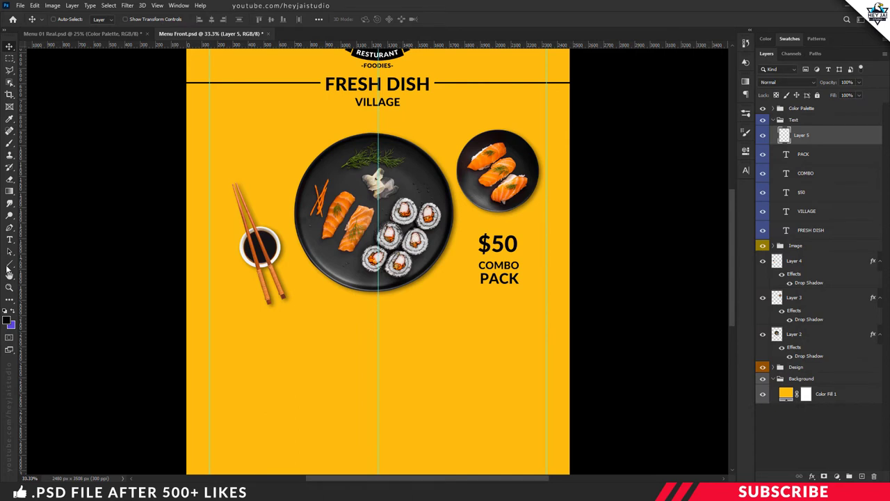
{"action": "right_click", "coordinate": [9, 264]}
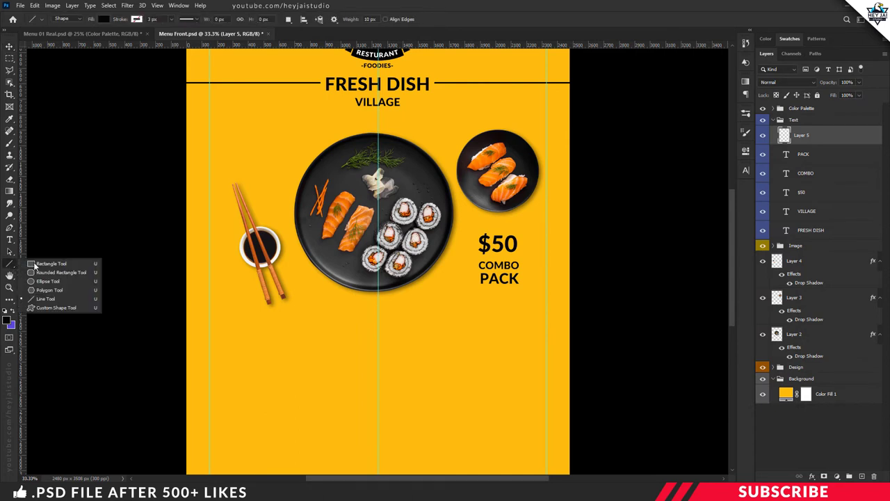
{"action": "left_click", "coordinate": [43, 299]}
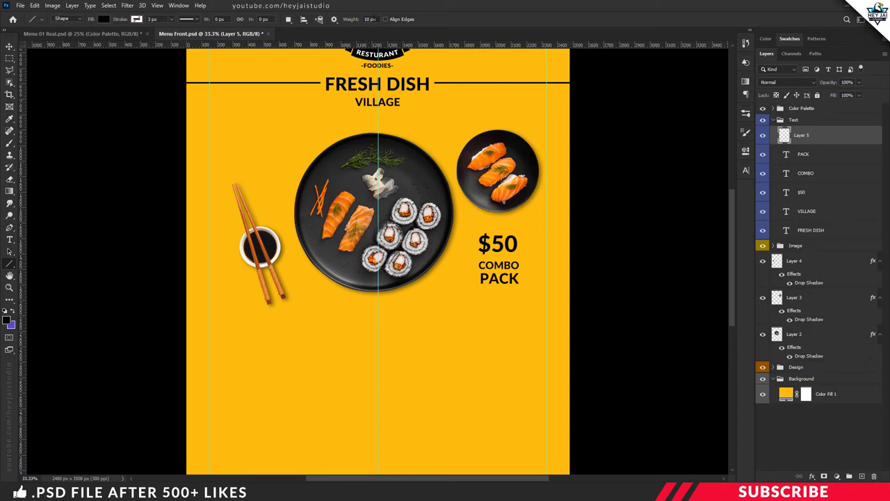
{"action": "left_click", "coordinate": [340, 20]}
{"action": "key", "text": "ctrl+plus"}
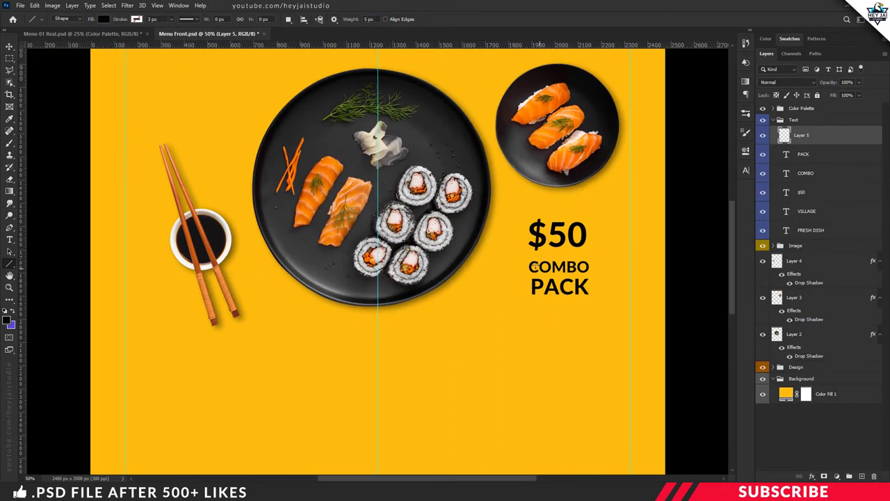
{"action": "left_click_drag", "start_coordinate": [530, 258], "coordinate": [588, 258]}
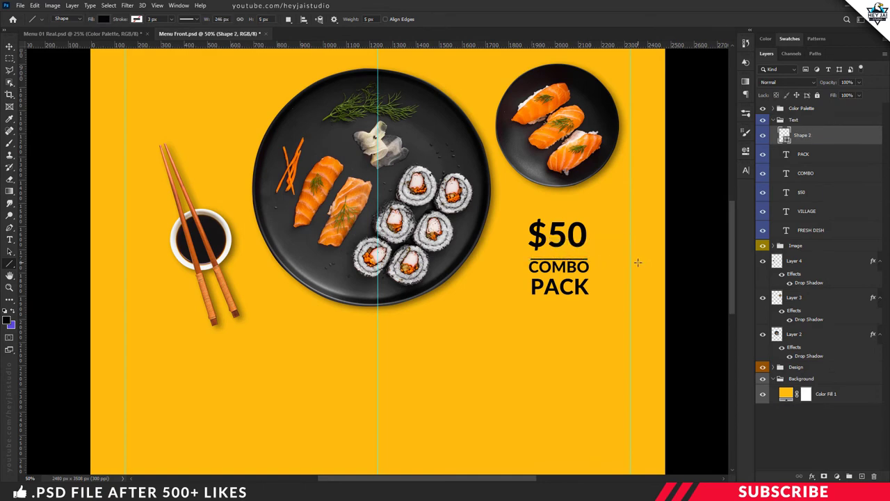
{"action": "key", "text": "ctrl+t"}
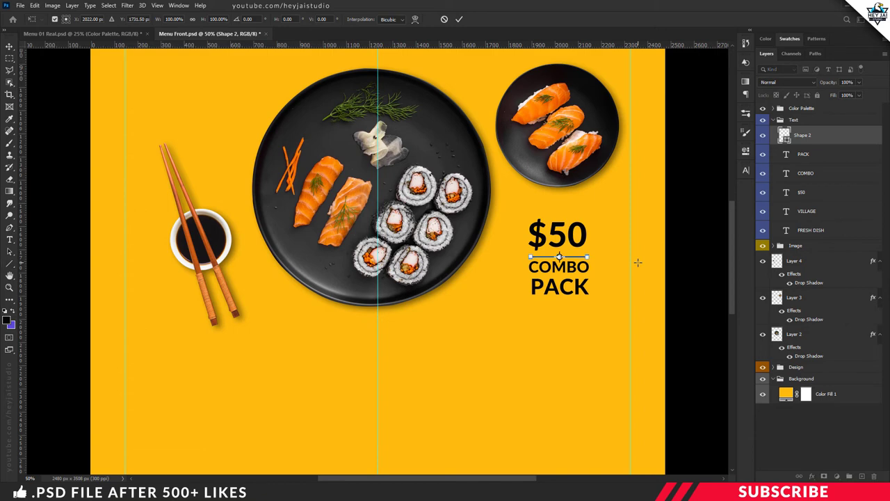
{"action": "key", "text": "Return"}
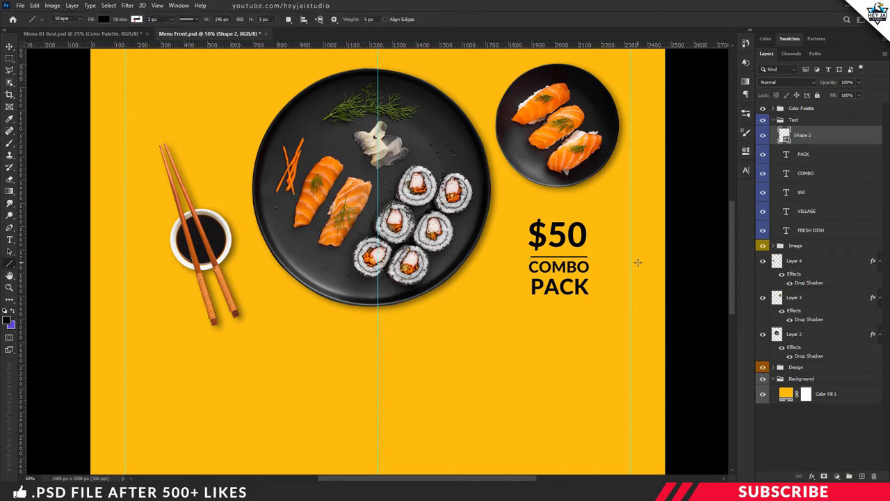
Duplicate the thin line and place the copy just below the PACK text.
{"action": "key", "text": "ctrl+j"}
{"action": "key", "text": "v"}
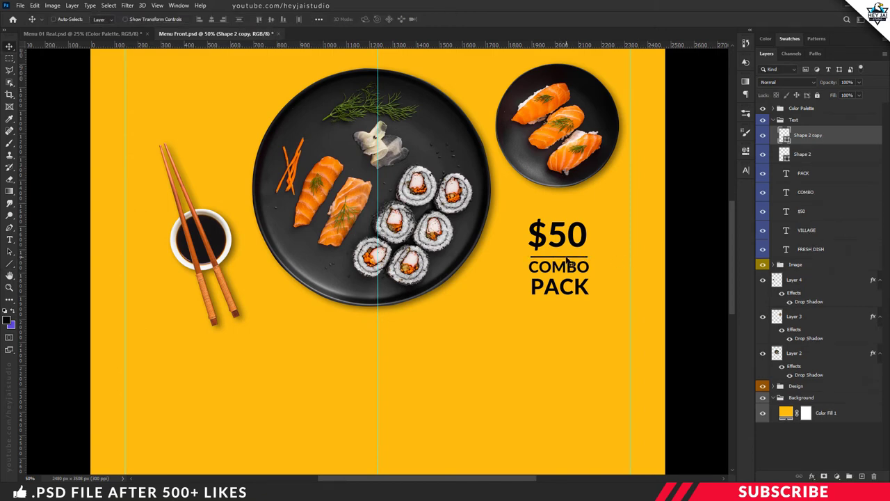
{"action": "left_click_drag", "start_coordinate": [571, 262], "coordinate": [560, 306]}
{"action": "key", "text": "ctrl+minus"}
{"action": "key", "text": "ctrl+minus"}
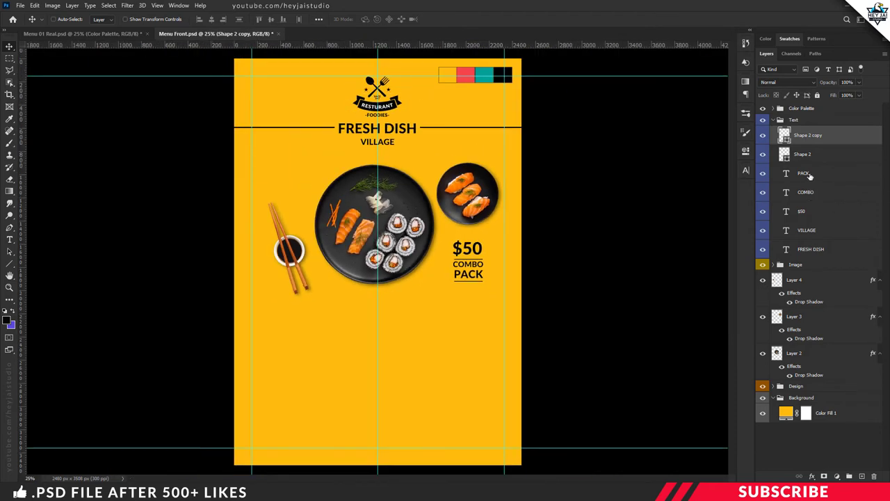
Collapse the Text layer group.
{"action": "left_click", "coordinate": [810, 175]}
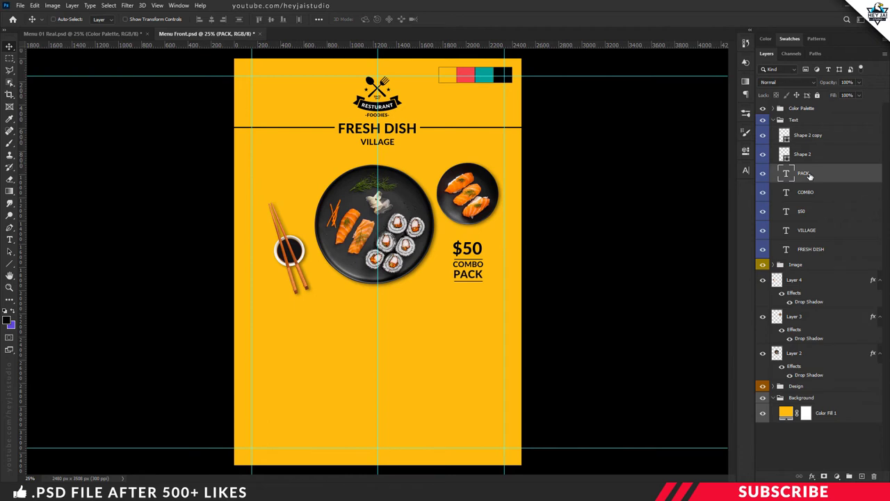
{"action": "left_click", "coordinate": [810, 137]}
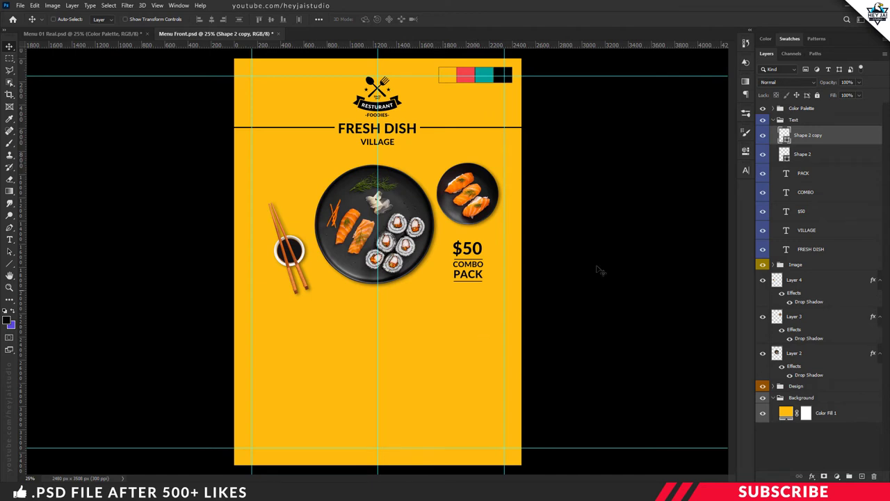
{"action": "left_click", "coordinate": [773, 121]}
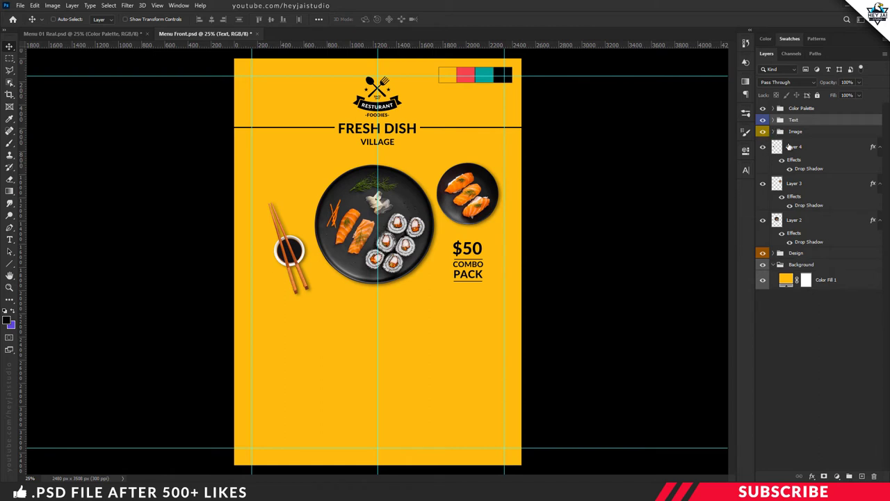
Move the three dish image layers, Layer 2 to Layer 4, into the Image group.
{"action": "left_click", "coordinate": [800, 147]}
{"action": "left_click", "coordinate": [799, 219], "text": "shift"}
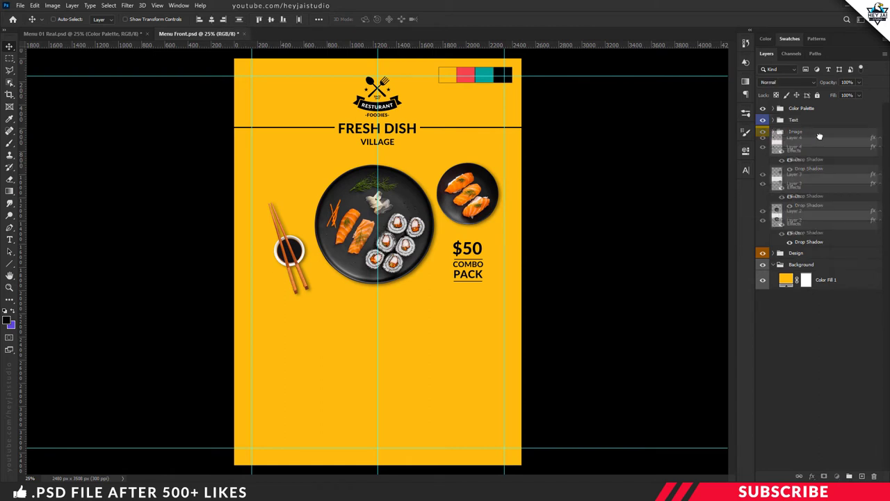
{"action": "left_click_drag", "start_coordinate": [807, 186], "coordinate": [813, 132]}
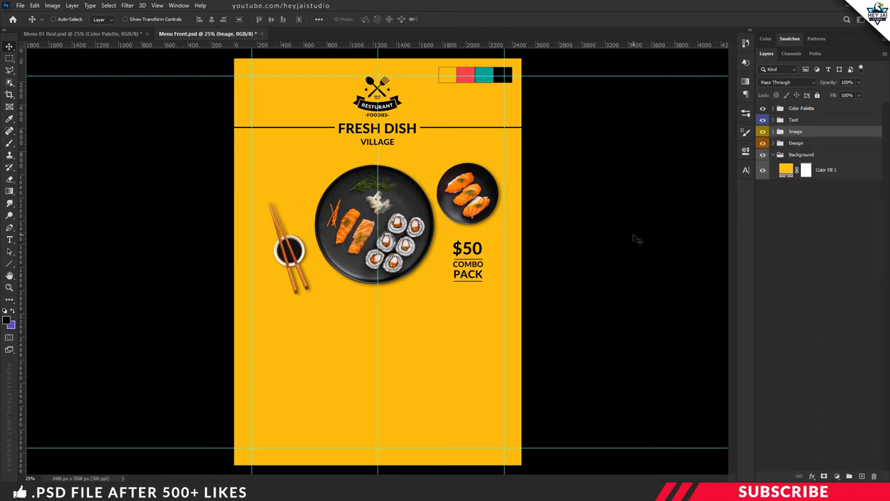
Create a new layer group above the Text group and name it Plate 1.
{"action": "left_click", "coordinate": [810, 123]}
{"action": "left_click", "coordinate": [849, 477]}
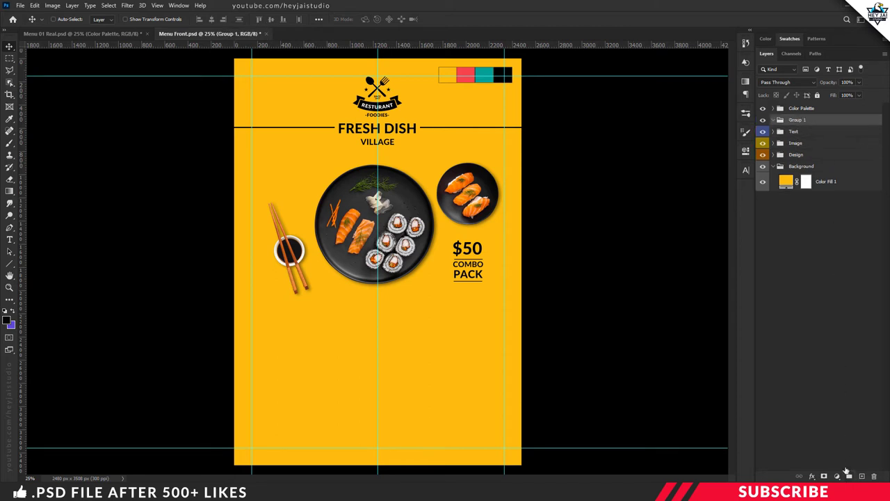
{"action": "double_click", "coordinate": [802, 121]}
{"action": "type", "text": "Plate 1"}
{"action": "key", "text": "Return"}
Open the Dish-5 image from the Menu Front folder, copy it into the menu's Plate 1 group, and close the source file.
{"action": "left_click", "coordinate": [213, 492]}
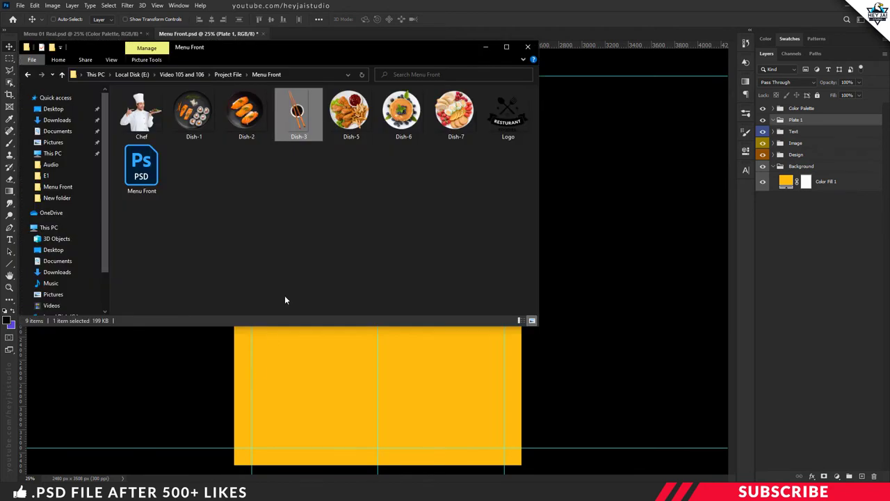
{"action": "right_click", "coordinate": [341, 119]}
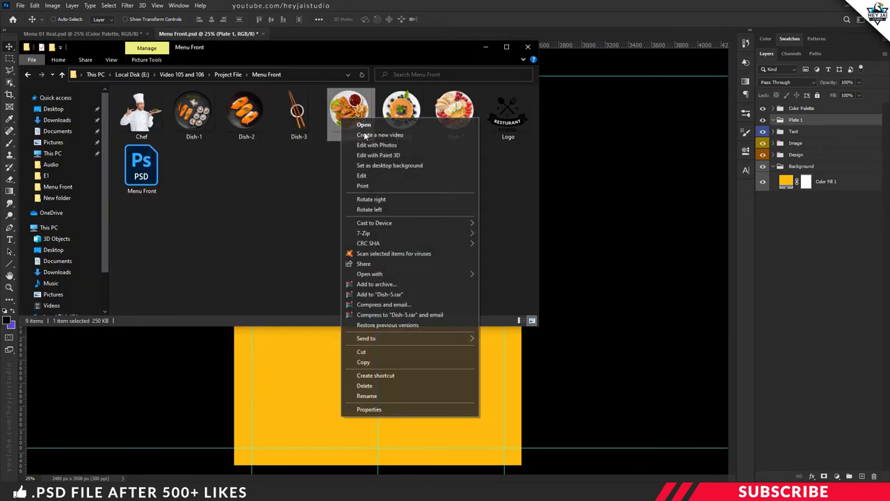
{"action": "mouse_move", "coordinate": [384, 275]}
{"action": "left_click", "coordinate": [488, 273]}
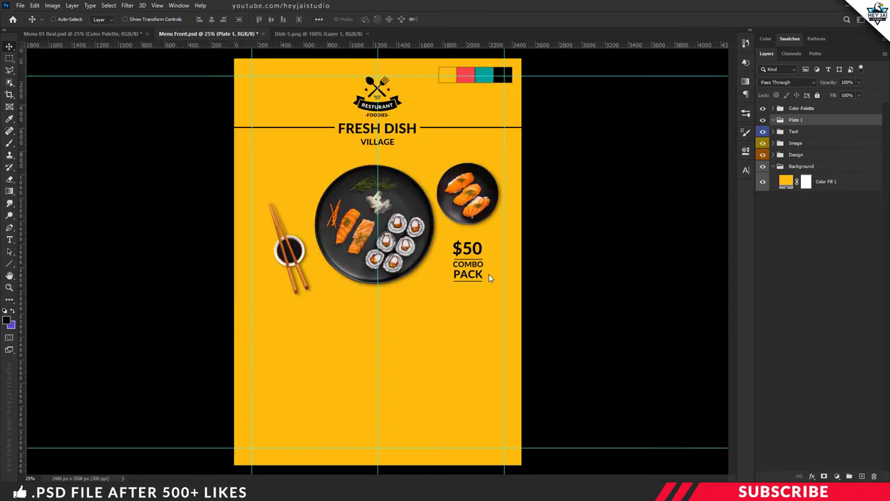
{"action": "mouse_move", "coordinate": [304, 35]}
{"action": "left_mouse_down"}
{"action": "mouse_move", "coordinate": [315, 60]}
{"action": "mouse_move", "coordinate": [309, 51]}
{"action": "left_mouse_up"}
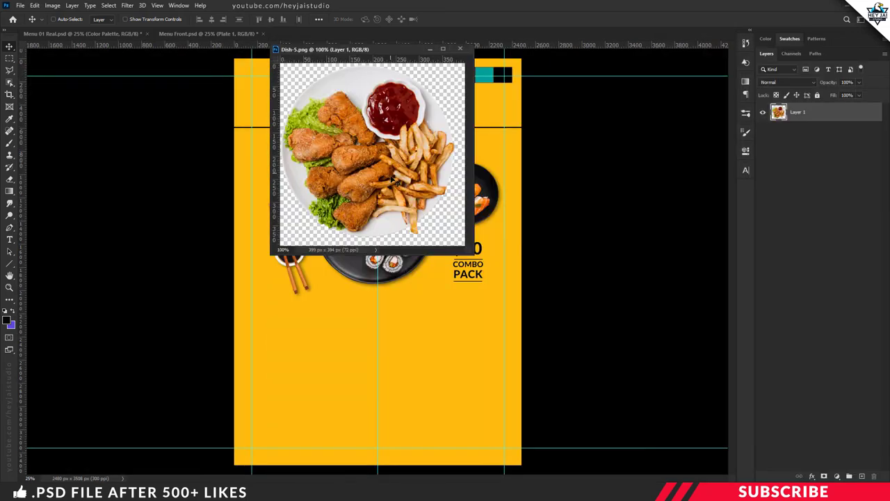
{"action": "left_click_drag", "start_coordinate": [361, 209], "coordinate": [322, 303]}
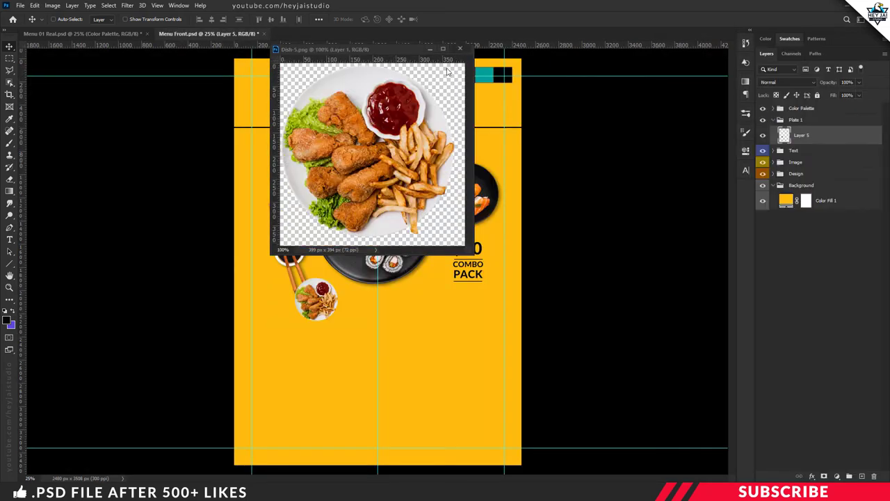
{"action": "left_click", "coordinate": [460, 48]}
Place the chicken wings plate below the chopsticks, with its outer edge on the page's left margin guide.
{"action": "key", "text": "ctrl+plus"}
{"action": "left_click_drag", "start_coordinate": [296, 331], "coordinate": [258, 365]}
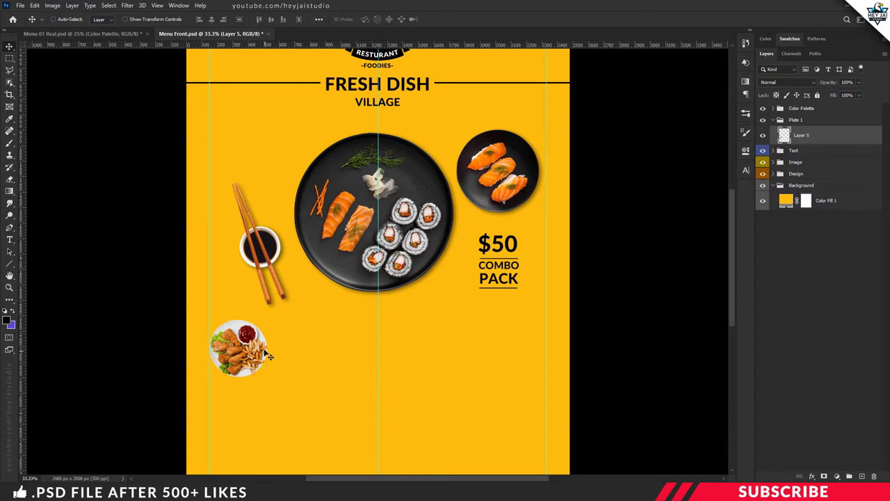
{"action": "key", "text": "ctrl+plus"}
{"action": "scroll", "coordinate": [243, 326], "scroll_direction": "down", "scroll_amount": 3}
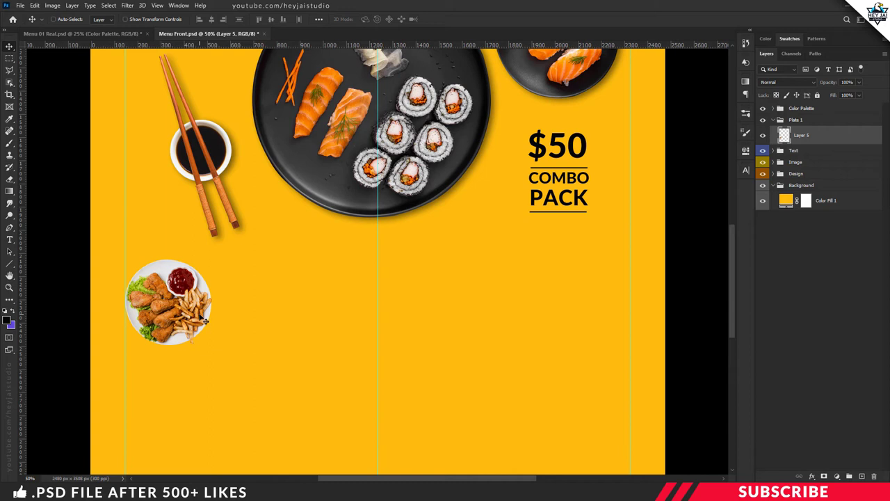
Copy the layer style of Layer 4 in the Image group onto the chicken wings plate layer.
{"action": "left_click", "coordinate": [773, 162]}
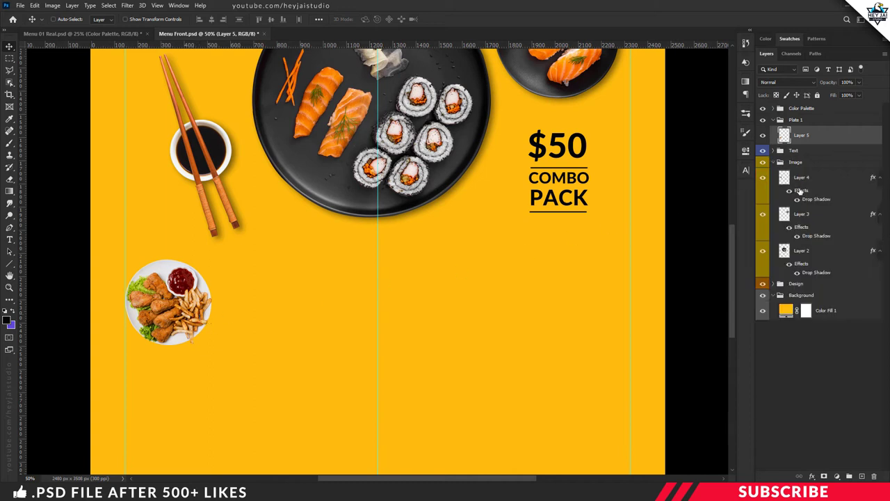
{"action": "left_click", "coordinate": [802, 180]}
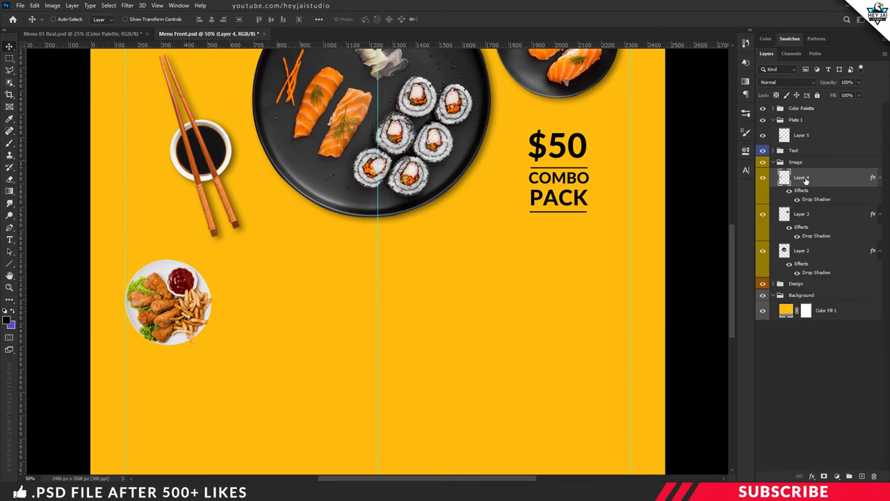
{"action": "right_click", "coordinate": [805, 180]}
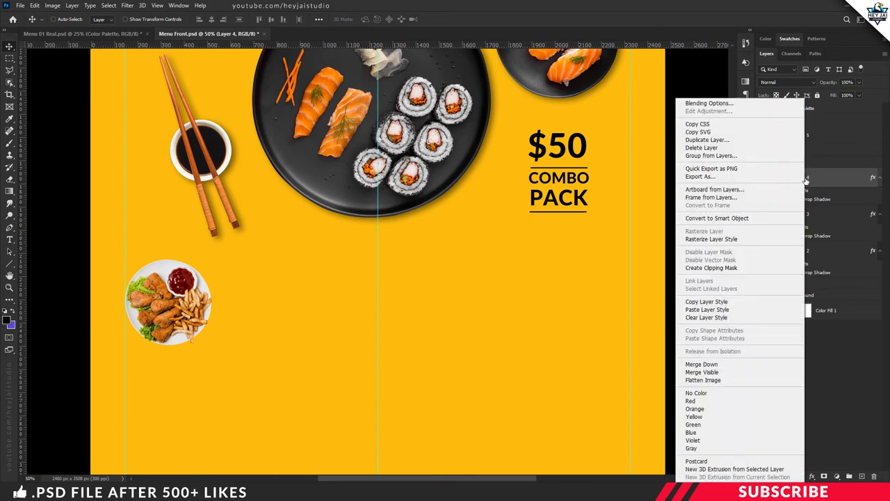
{"action": "left_click", "coordinate": [711, 304]}
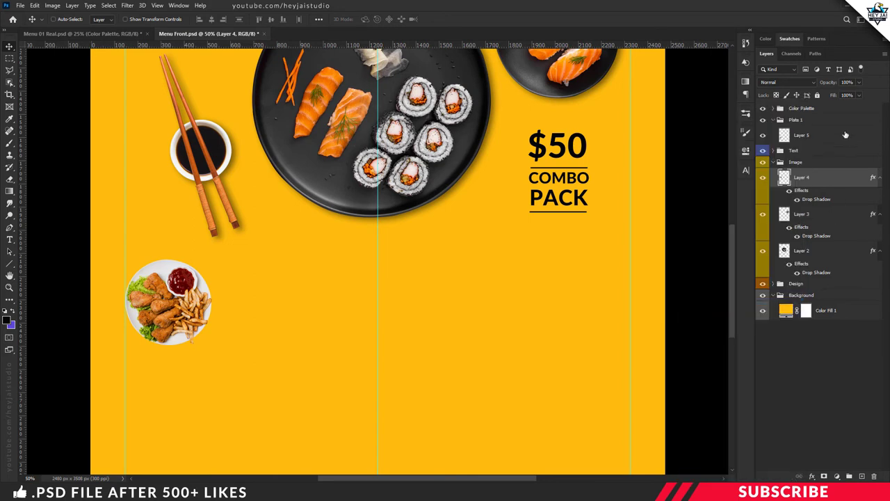
{"action": "left_click", "coordinate": [829, 139]}
{"action": "right_click", "coordinate": [829, 139]}
{"action": "left_click", "coordinate": [723, 310]}
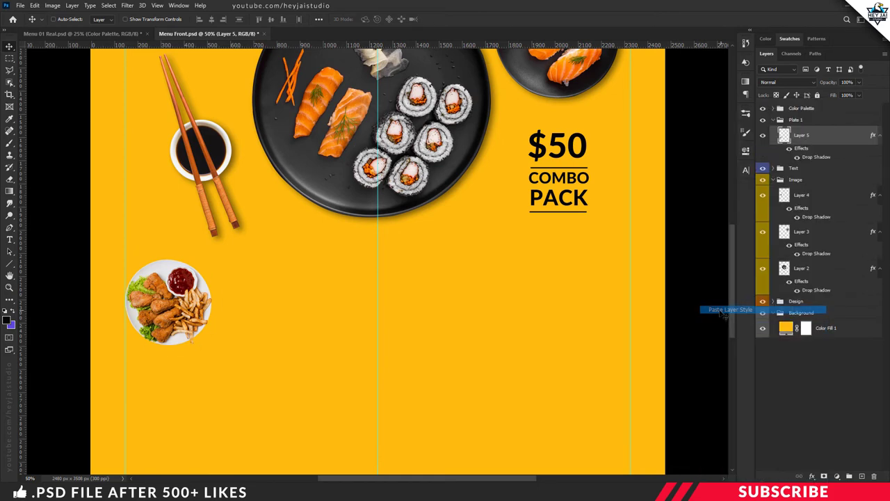
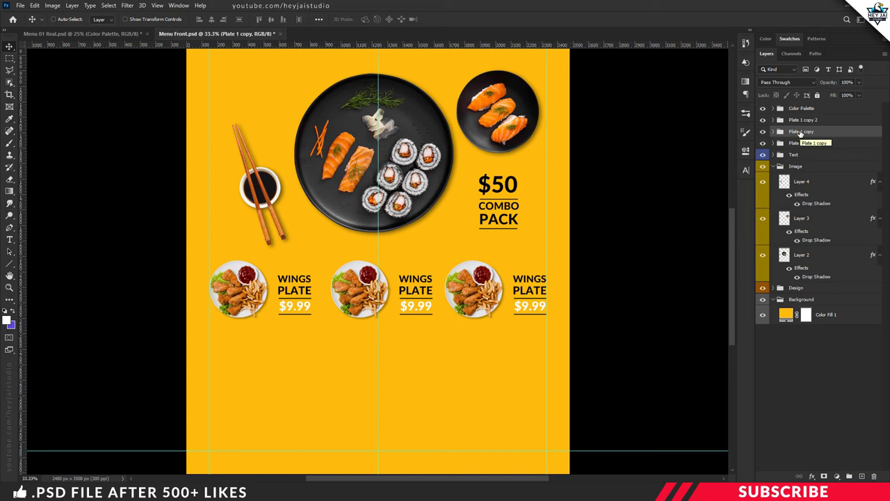
Nudge the middle wings plate group slightly to the left.
{"action": "key", "text": "Left"}
{"action": "key", "text": "Left"}
{"action": "key", "text": "Left"}
{"action": "key", "text": "Left"}
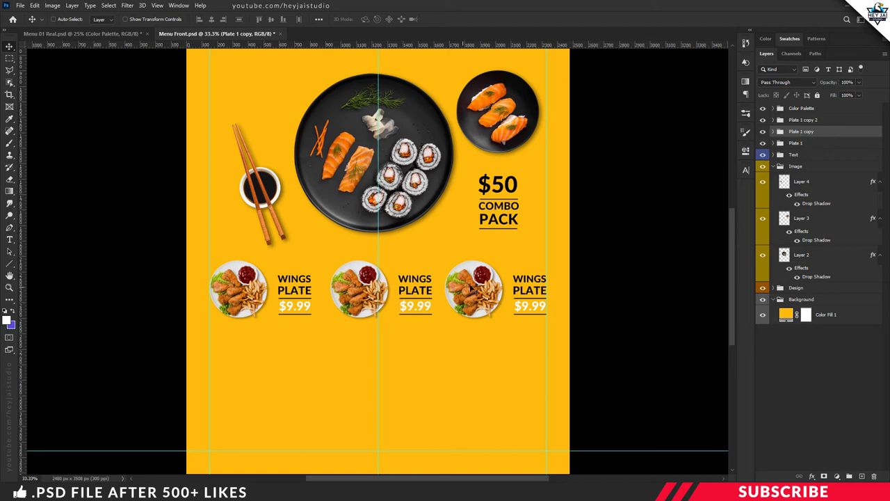
Rename the two copied plate groups as Plate 2 and Plate 3.
{"action": "double_click", "coordinate": [800, 132]}
{"action": "type", "text": "Plate 2"}
{"action": "key", "text": "Return"}
{"action": "left_click", "coordinate": [834, 119]}
{"action": "double_click", "coordinate": [796, 119]}
{"action": "type", "text": "Plate 2"}
{"action": "key", "text": "Return"}
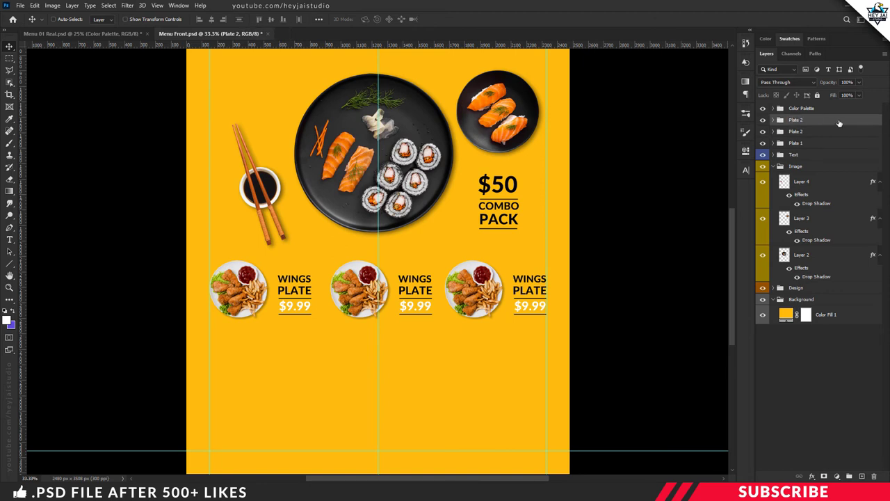
{"action": "double_click", "coordinate": [796, 119]}
{"action": "type", "text": "Plate 3"}
{"action": "key", "text": "Return"}
Delete the chicken wings image layer from both the Plate 2 and Plate 3 groups.
{"action": "left_click", "coordinate": [773, 132]}
{"action": "left_click", "coordinate": [792, 244]}
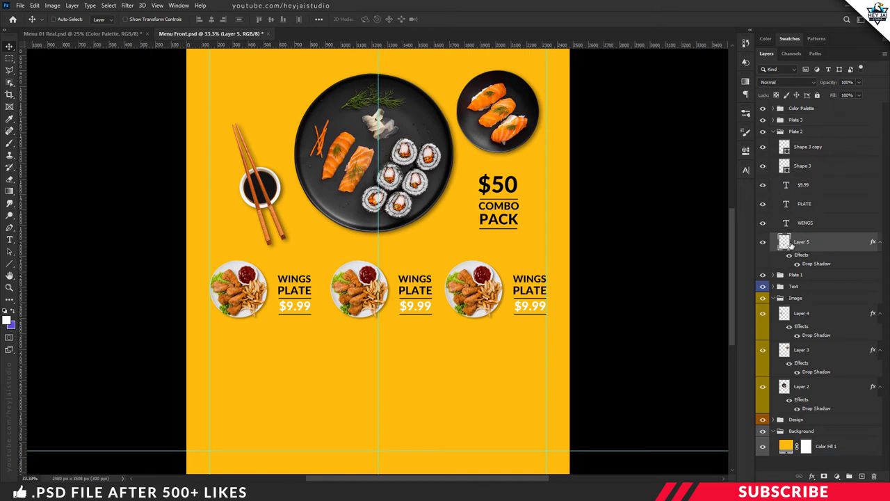
{"action": "key", "text": "Delete"}
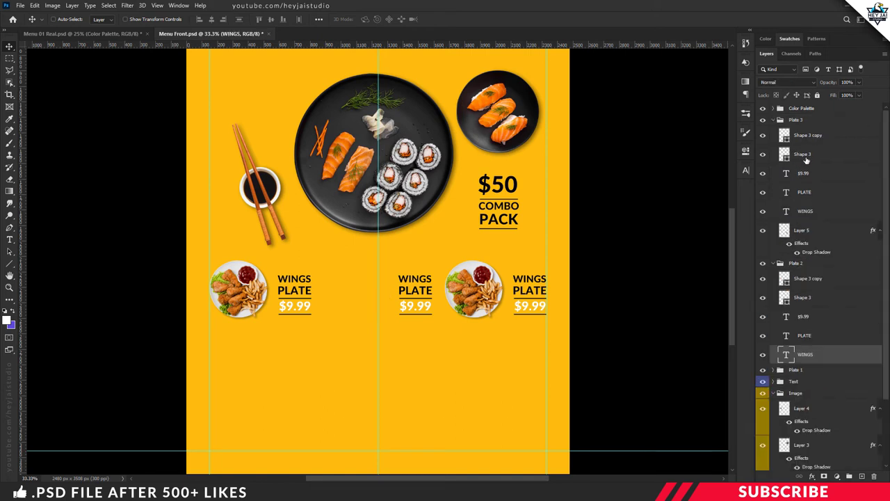
{"action": "left_click", "coordinate": [814, 233]}
{"action": "key", "text": "Delete"}
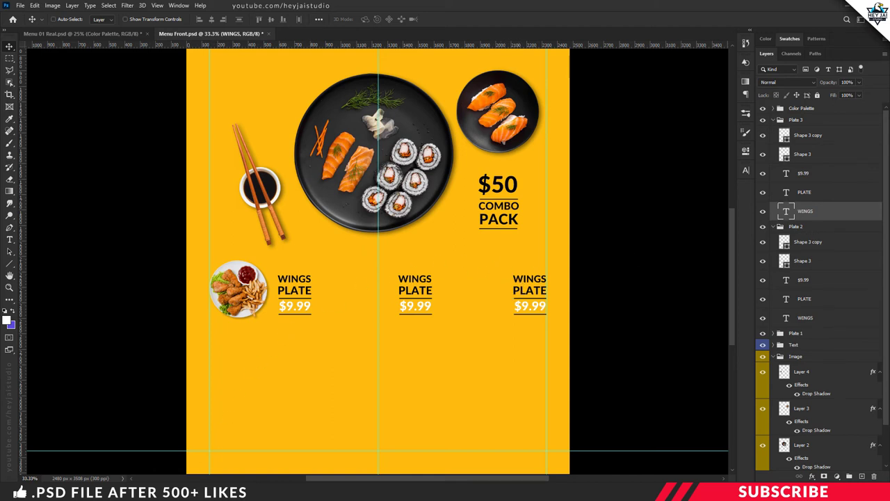
Open the Dish-6 image and copy the pancake plate into the menu, beside the middle WINGS PLATE text.
{"action": "key", "text": "alt+Tab"}
{"action": "right_click", "coordinate": [400, 117]}
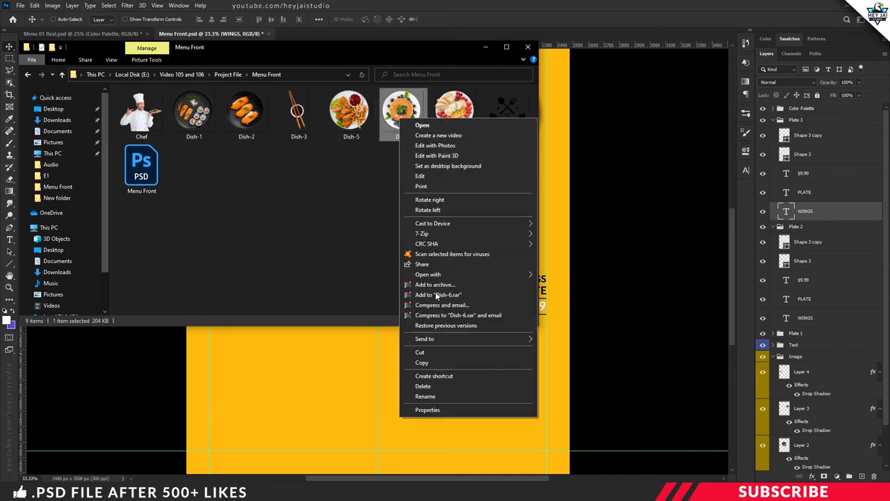
{"action": "mouse_move", "coordinate": [452, 278]}
{"action": "left_click", "coordinate": [571, 276]}
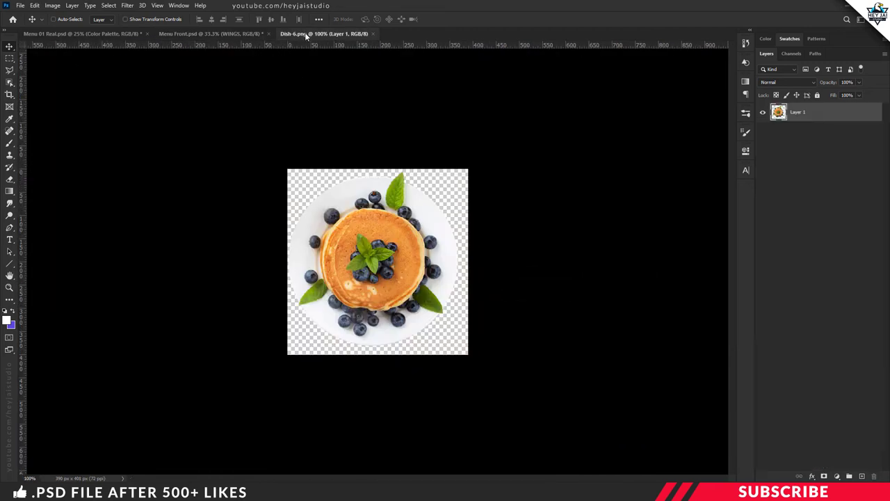
{"action": "left_click_drag", "start_coordinate": [304, 32], "coordinate": [306, 55]}
{"action": "left_click_drag", "start_coordinate": [361, 159], "coordinate": [363, 300]}
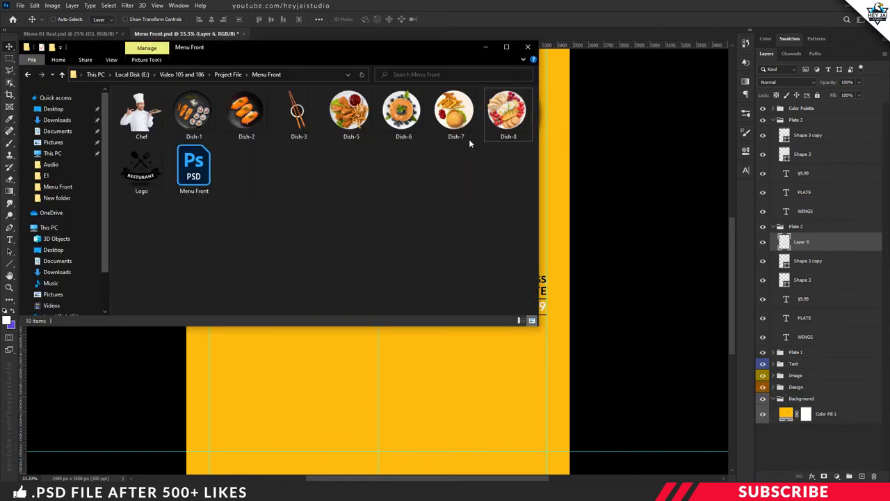
Open the Dish-7 image, copy the burger plate into the menu, and close the source file.
{"action": "right_click", "coordinate": [454, 119]}
{"action": "mouse_move", "coordinate": [500, 267]}
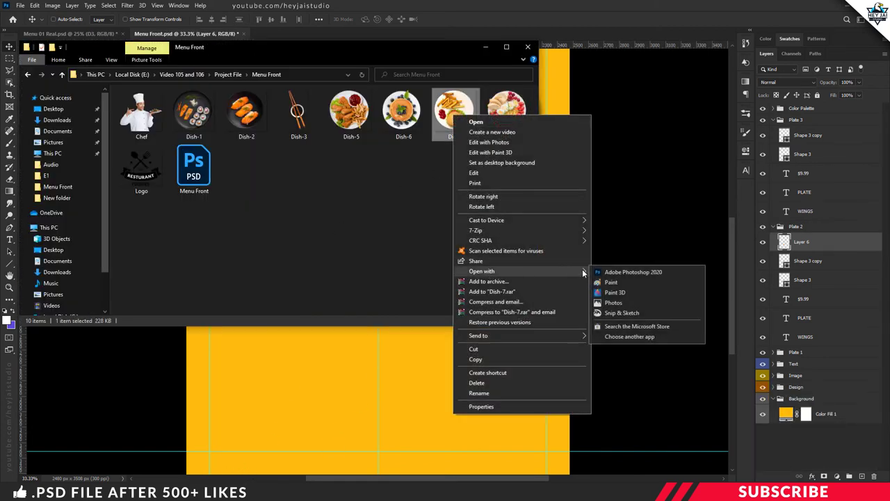
{"action": "left_click", "coordinate": [610, 272]}
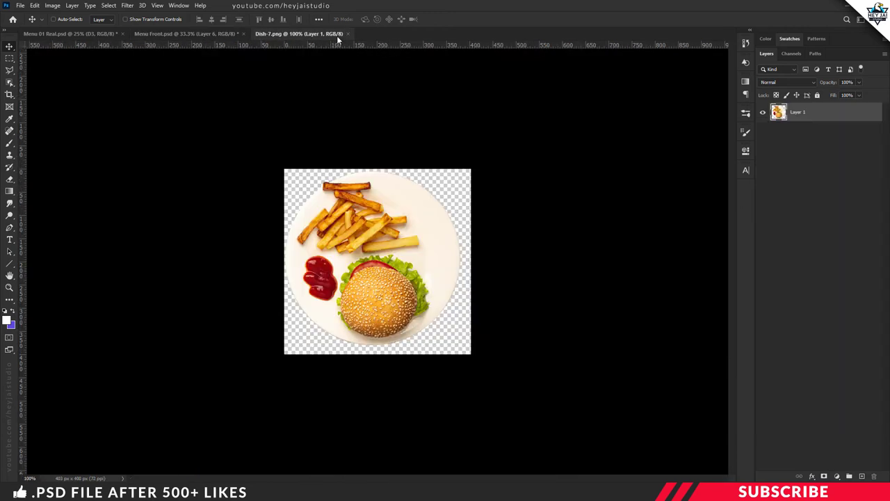
{"action": "left_click_drag", "start_coordinate": [337, 36], "coordinate": [346, 83]}
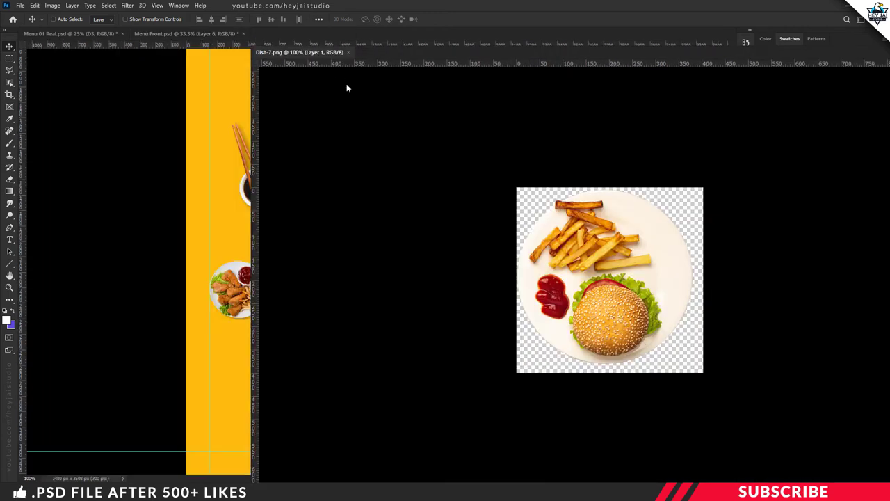
{"action": "left_click_drag", "start_coordinate": [396, 182], "coordinate": [464, 251]}
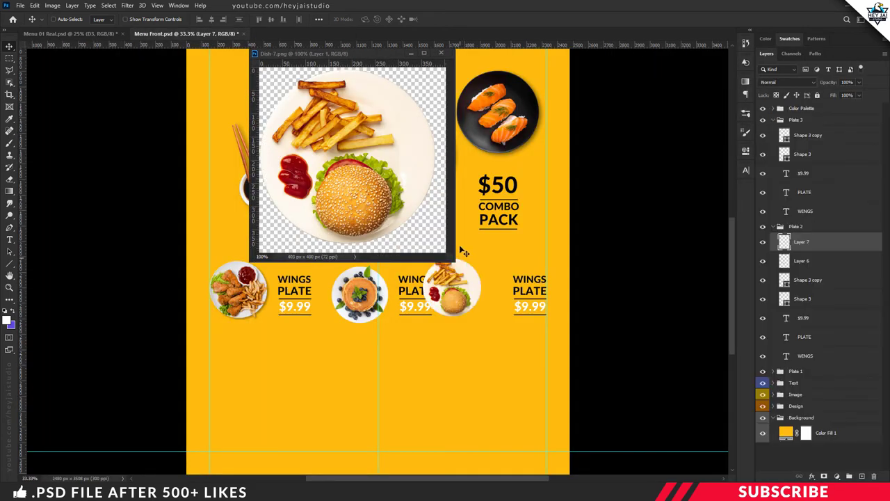
{"action": "left_click", "coordinate": [441, 53]}
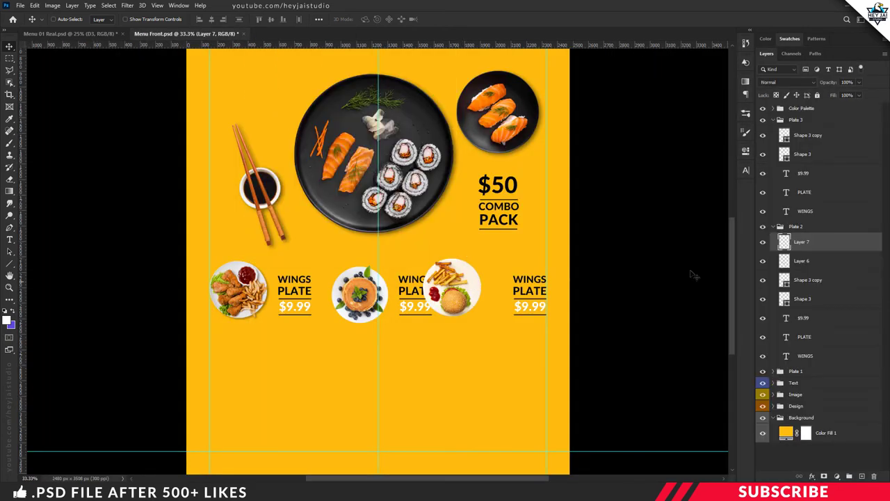
Move the burger plate layer into the Plate 3 group and position the image just left of the third WINGS PLATE text.
{"action": "left_click_drag", "start_coordinate": [822, 243], "coordinate": [824, 170]}
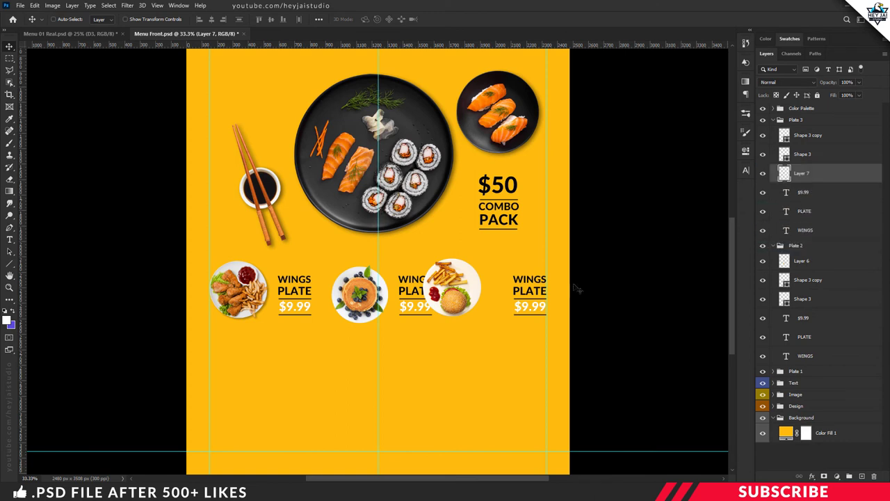
{"action": "left_click_drag", "start_coordinate": [460, 296], "coordinate": [484, 297]}
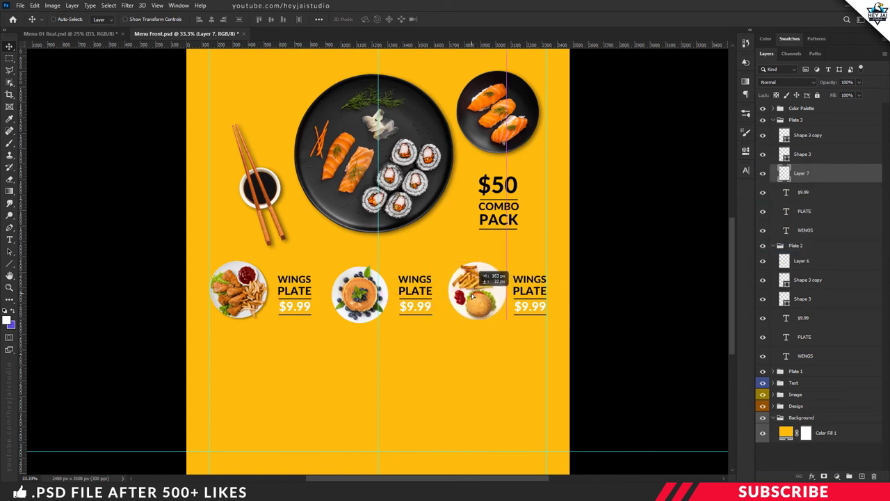
{"action": "left_click_drag", "start_coordinate": [569, 311], "coordinate": [574, 313]}
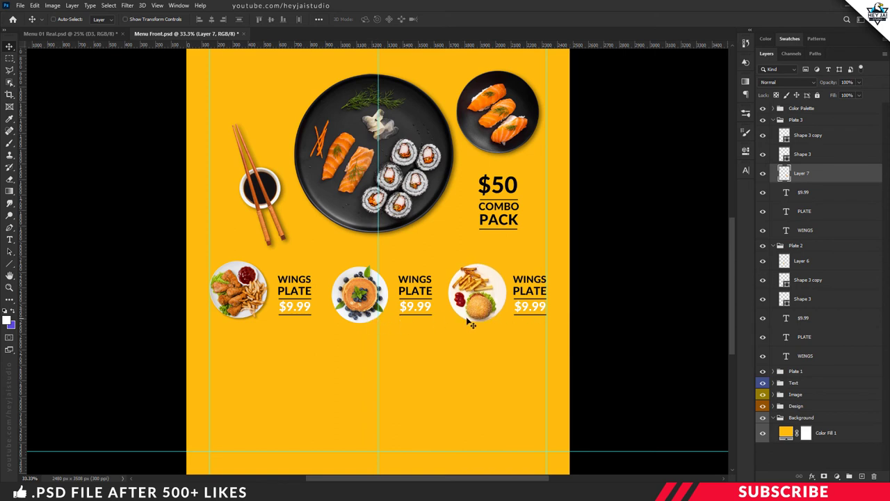
Copy the layer style of the chicken wings plate in Plate 1 and paste it onto the pancake plate layer in Plate 2.
{"action": "left_click", "coordinate": [780, 371]}
{"action": "scroll", "coordinate": [823, 417], "scroll_direction": "down", "scroll_amount": 2}
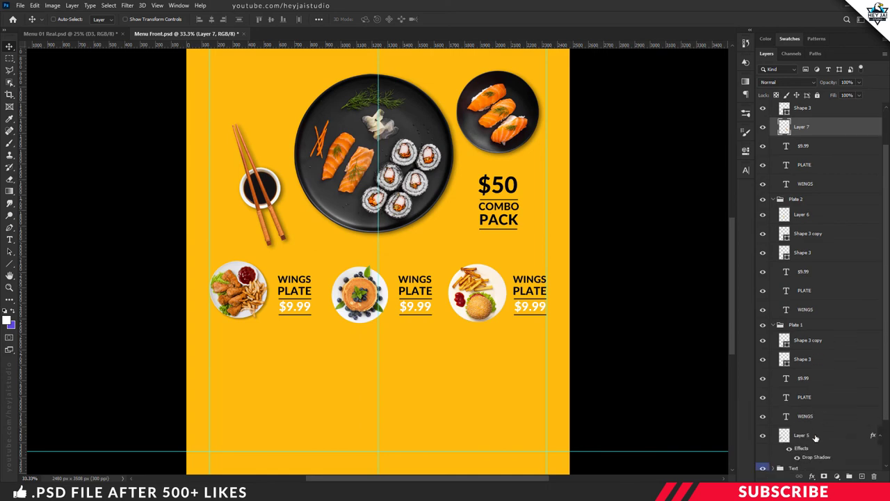
{"action": "left_click", "coordinate": [817, 438]}
{"action": "left_click", "coordinate": [763, 436]}
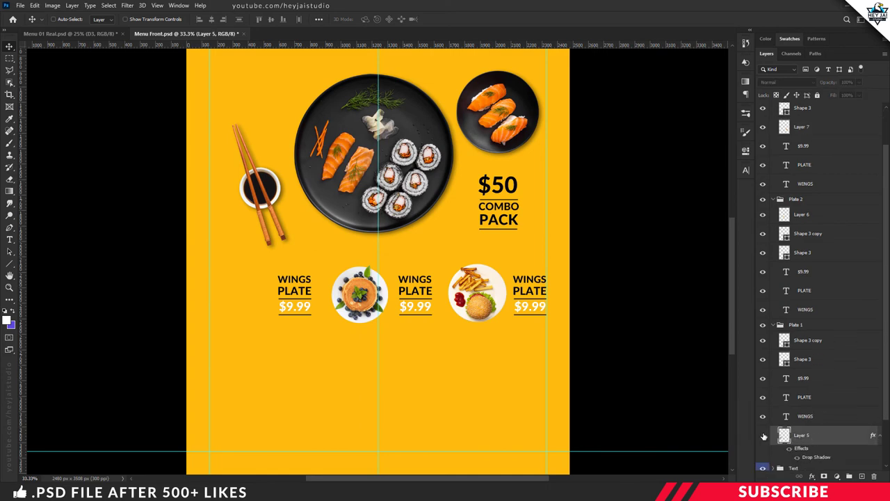
{"action": "left_click", "coordinate": [763, 436]}
{"action": "right_click", "coordinate": [801, 438]}
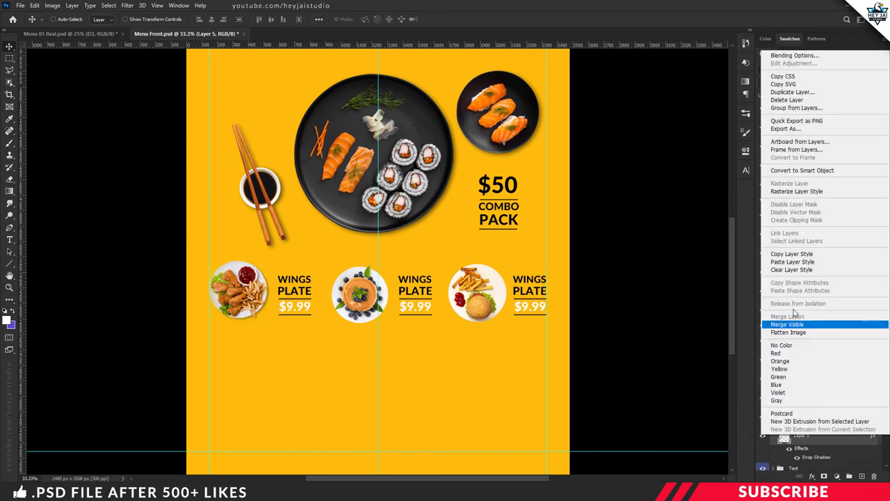
{"action": "left_click", "coordinate": [791, 254]}
{"action": "left_click", "coordinate": [811, 218]}
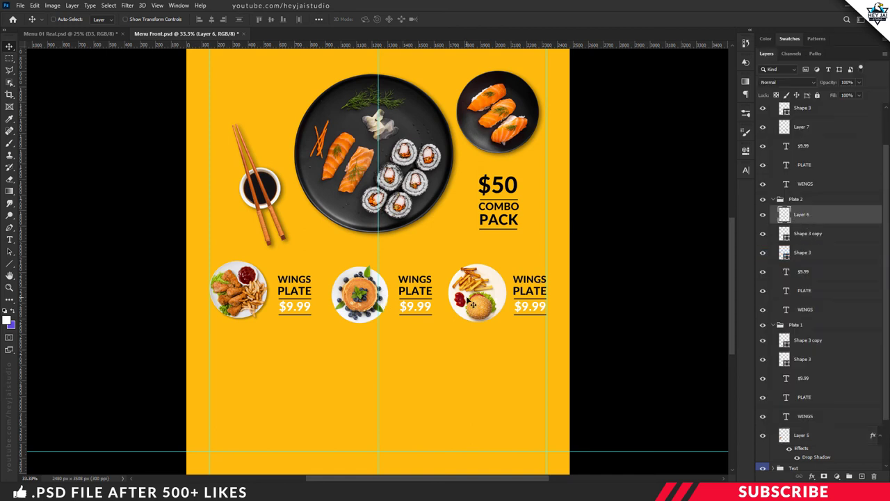
{"action": "right_click", "coordinate": [801, 217]}
{"action": "left_click", "coordinate": [697, 311]}
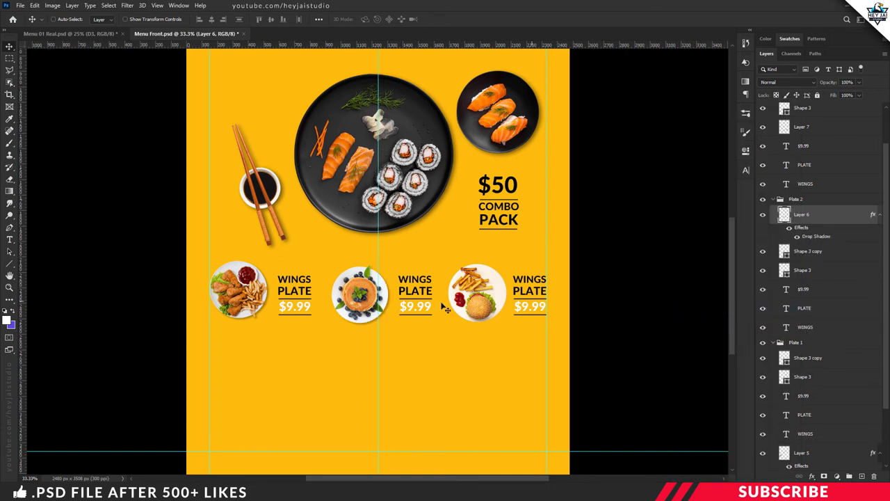
Paste the copied drop shadow style onto the burger plate layer in the Plate 3 group.
{"action": "left_click", "coordinate": [784, 130]}
{"action": "left_click", "coordinate": [763, 127]}
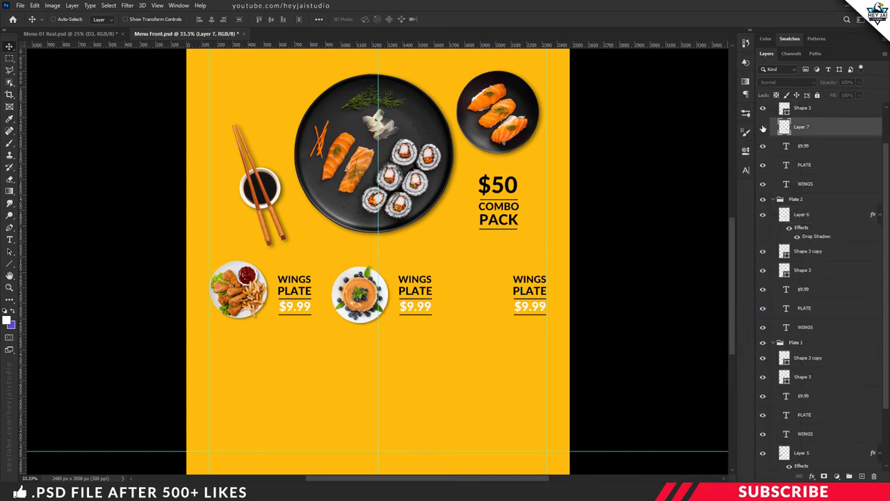
{"action": "left_click", "coordinate": [763, 126]}
{"action": "right_click", "coordinate": [808, 129]}
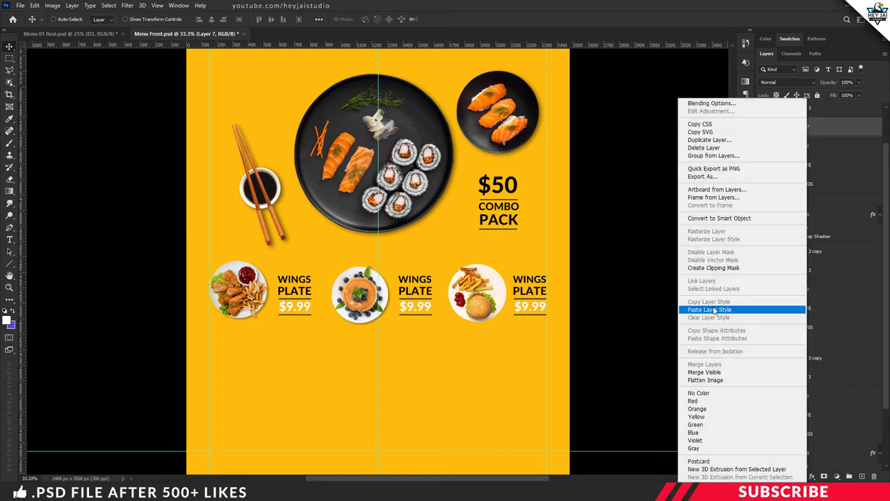
{"action": "left_click", "coordinate": [715, 310]}
Replace WINGS with FISHES in the middle plate's text and with PRAWN in the third plate's text.
{"action": "scroll", "coordinate": [431, 300], "scroll_direction": "up", "scroll_amount": 1}
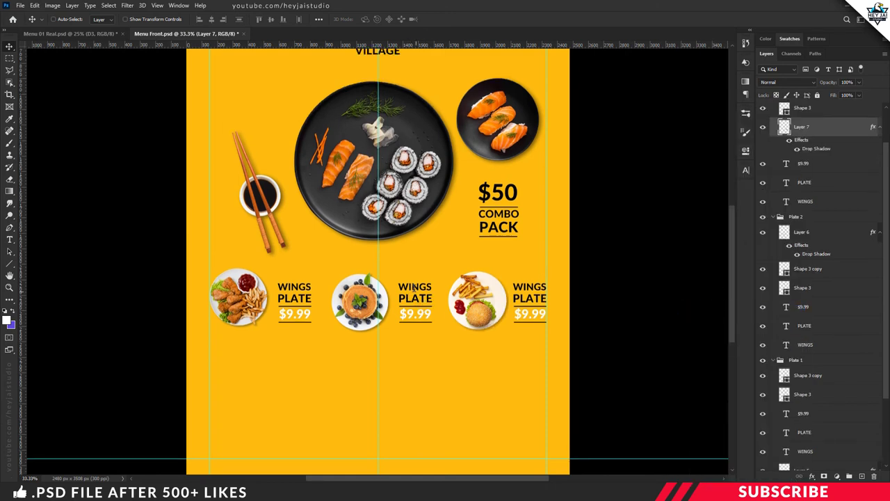
{"action": "key", "text": "t"}
{"action": "left_click", "coordinate": [414, 287]}
{"action": "double_click", "coordinate": [414, 287]}
{"action": "left_click", "coordinate": [415, 286]}
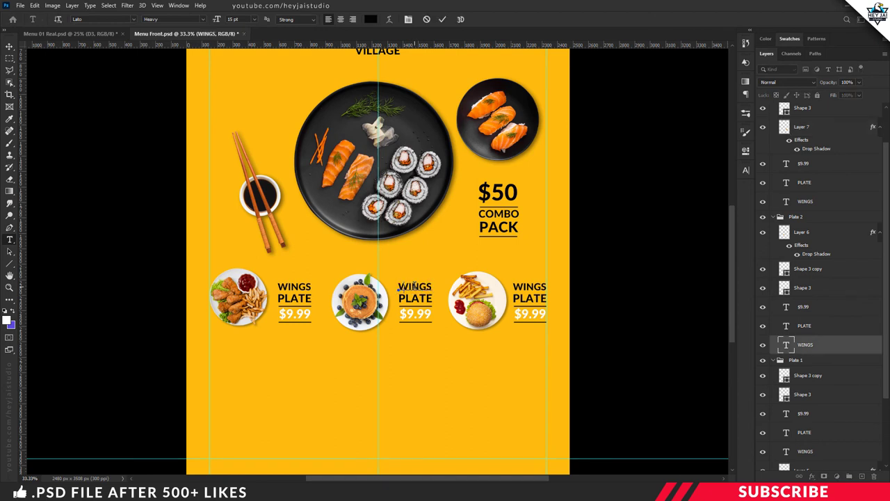
{"action": "double_click", "coordinate": [415, 287]}
{"action": "type", "text": "FISHES"}
{"action": "double_click", "coordinate": [530, 286]}
{"action": "type", "text": "PRAWN"}
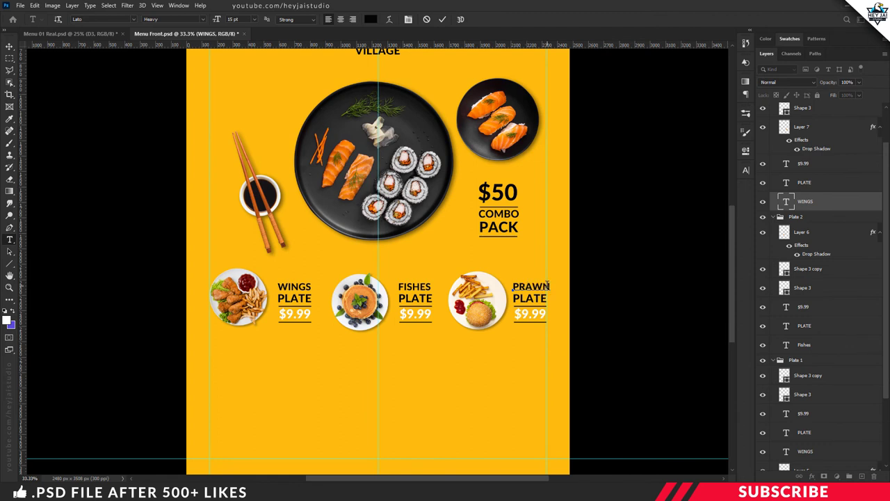
Set the font size of the third plate's PRAWN text to 14.5 pt.
{"action": "double_click", "coordinate": [531, 286]}
{"action": "left_click", "coordinate": [235, 19]}
{"action": "left_click", "coordinate": [665, 292]}
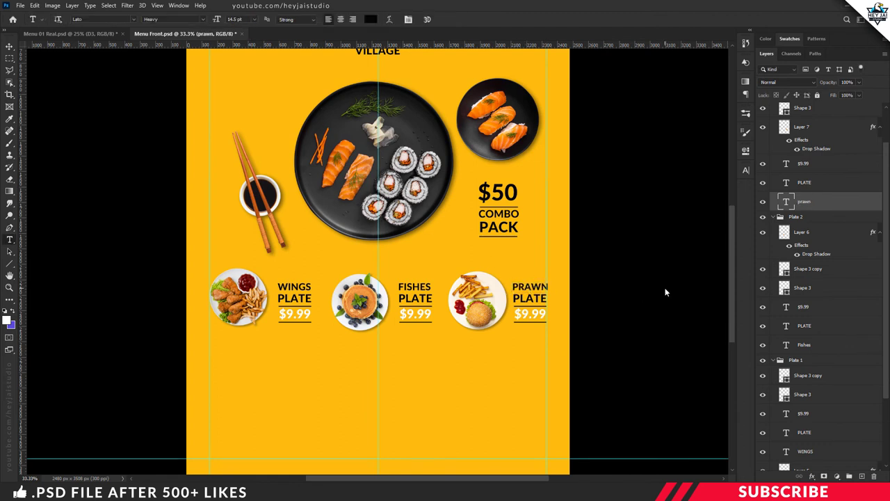
Collapse the layer groups and shift the Plate 3 group slightly left to fit inside the page's right guide.
{"action": "key", "text": "v"}
{"action": "left_click", "coordinate": [780, 216], "text": "alt"}
{"action": "left_click", "coordinate": [793, 121]}
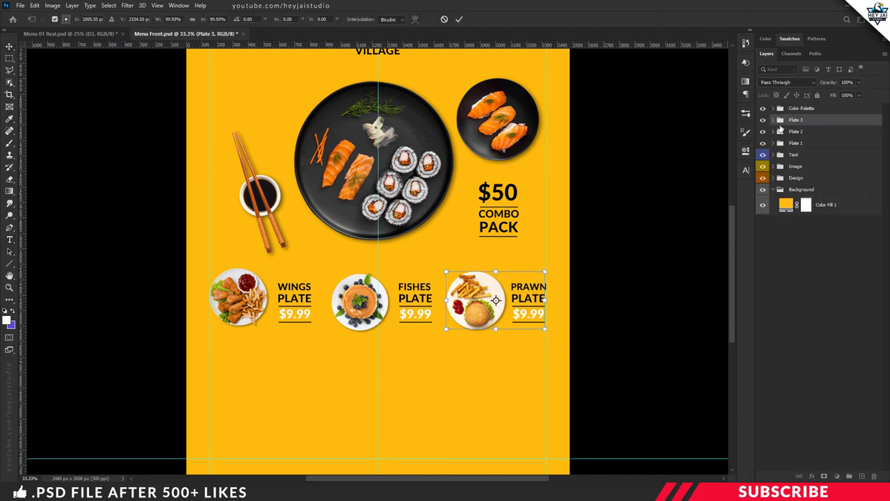
Select the Plate 1, Plate 2 and Plate 3 groups together and nudge the whole row slightly upward.
{"action": "left_click", "coordinate": [786, 143], "text": "shift"}
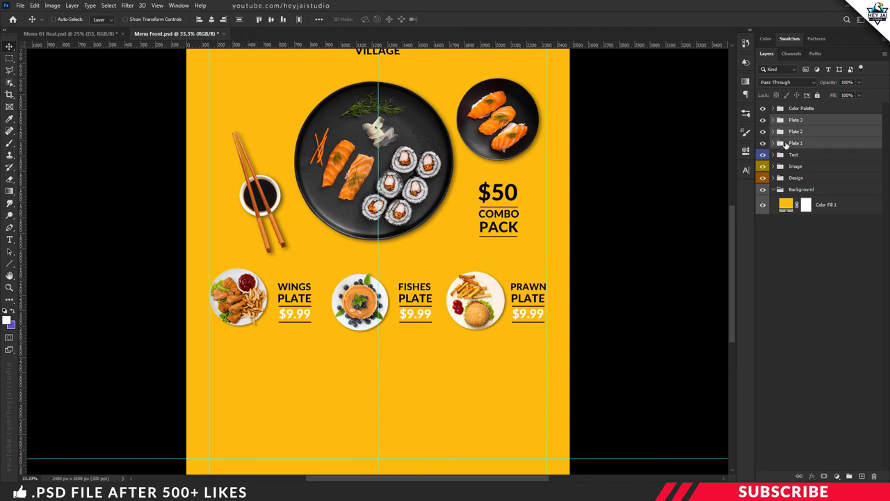
{"action": "key", "text": "Up"}
{"action": "key", "text": "Up"}
{"action": "key", "text": "Up"}
{"action": "key", "text": "Up"}
{"action": "key", "text": "Up"}
{"action": "key", "text": "Up"}
{"action": "key", "text": "Up"}
{"action": "key", "text": "Up"}
{"action": "key", "text": "Up"}
{"action": "key", "text": "Up"}
{"action": "key", "text": "Up"}
{"action": "key", "text": "Up"}
{"action": "key", "text": "Up"}
{"action": "key", "text": "Up"}
{"action": "key", "text": "Up"}
{"action": "key", "text": "Up"}
{"action": "key", "text": "Up"}
{"action": "key", "text": "Up"}
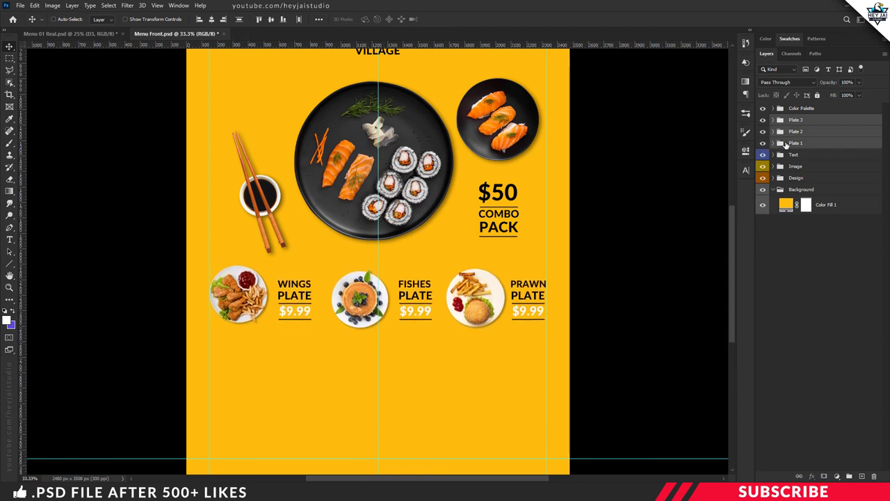
{"action": "key", "text": "Up"}
{"action": "key", "text": "Up"}
{"action": "key", "text": "Up"}
{"action": "key", "text": "Up"}
{"action": "key", "text": "Up"}
{"action": "key", "text": "Up"}
{"action": "key", "text": "Up"}
{"action": "key", "text": "Up"}
{"action": "key", "text": "Up"}
{"action": "key", "text": "Up"}
{"action": "key", "text": "Up"}
{"action": "key", "text": "Up"}
{"action": "key", "text": "Up"}
{"action": "key", "text": "Up"}
{"action": "key", "text": "Up"}
{"action": "key", "text": "Up"}
{"action": "key", "text": "Up"}
{"action": "key", "text": "Up"}
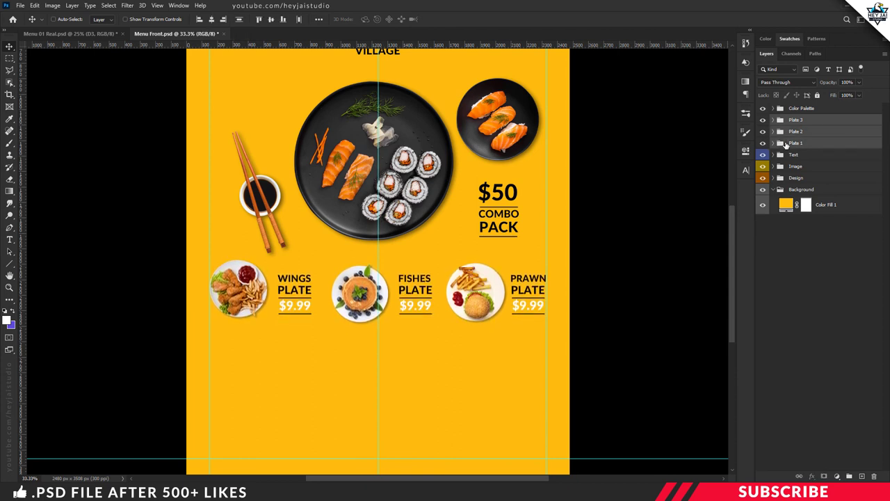
{"action": "left_click", "coordinate": [815, 123]}
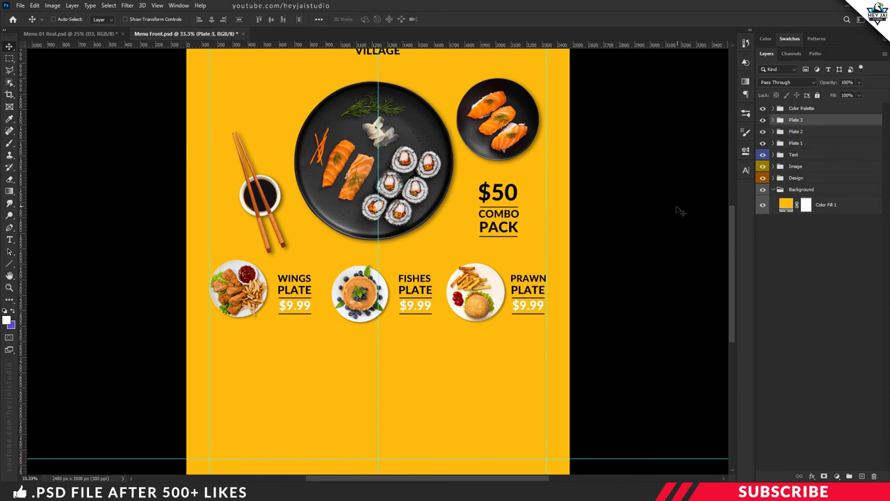
Select the top layer of the Image group and open the Chef image from the Menu Front folder in Photoshop.
{"action": "scroll", "coordinate": [595, 207], "scroll_direction": "down", "scroll_amount": 3}
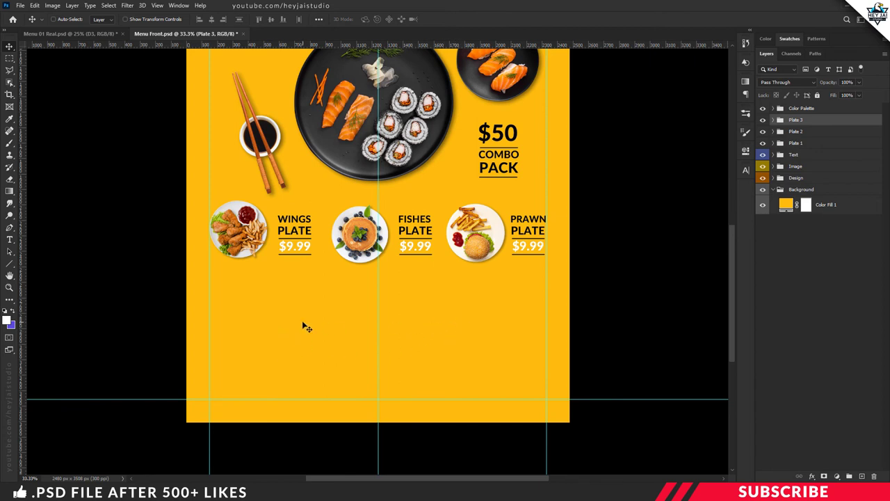
{"action": "left_click", "coordinate": [800, 168]}
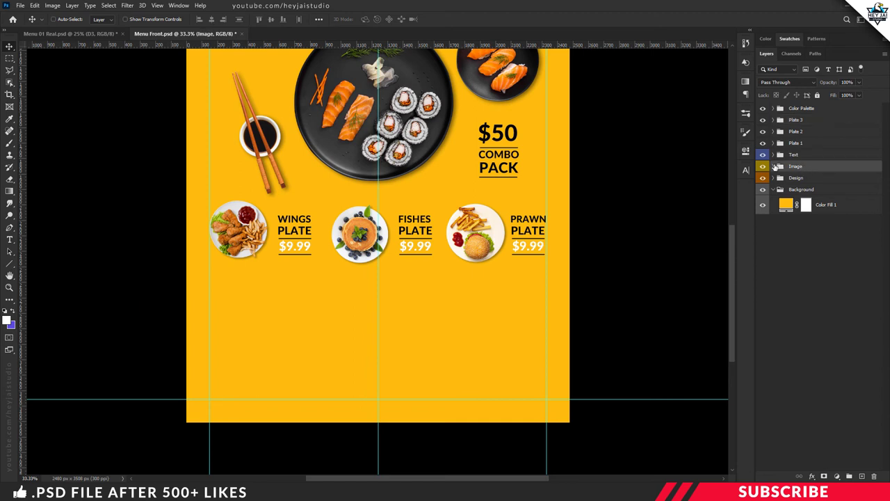
{"action": "left_click", "coordinate": [774, 167]}
{"action": "left_click", "coordinate": [803, 182]}
{"action": "key", "text": "alt+Tab"}
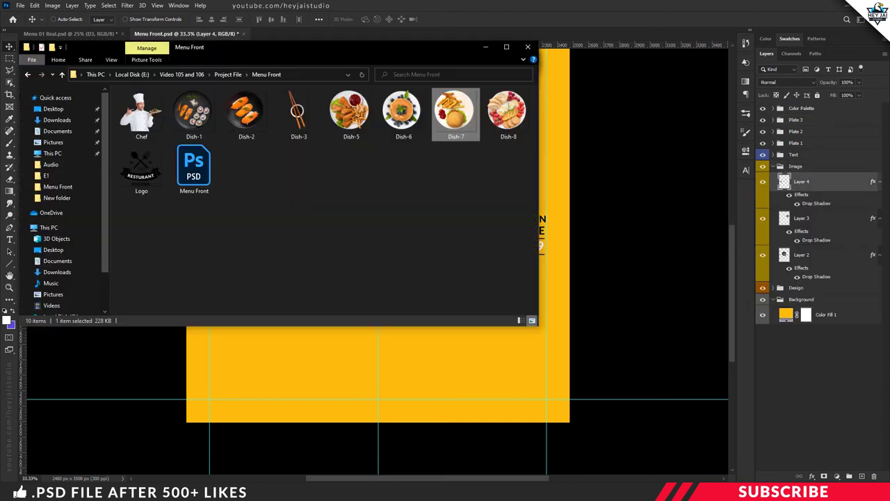
{"action": "left_click", "coordinate": [141, 118]}
{"action": "right_click", "coordinate": [139, 125]}
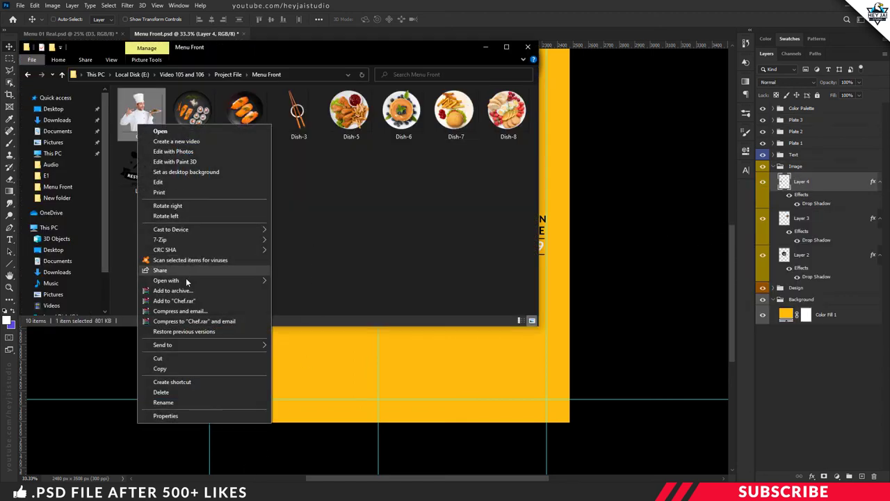
{"action": "mouse_move", "coordinate": [188, 281]}
{"action": "left_click", "coordinate": [306, 281]}
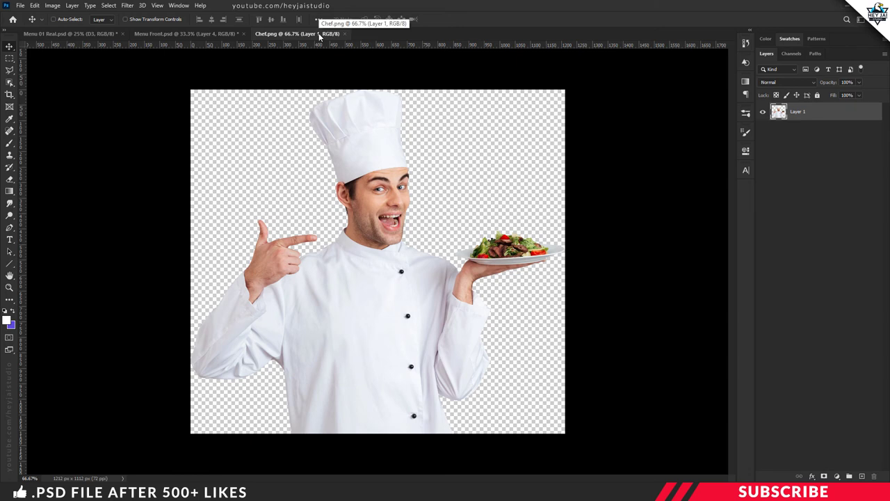
Copy the chef into the menu, close the source file, and place the chef below the row of plates.
{"action": "left_click_drag", "start_coordinate": [319, 36], "coordinate": [338, 87]}
{"action": "left_click_drag", "start_coordinate": [400, 247], "coordinate": [240, 345]}
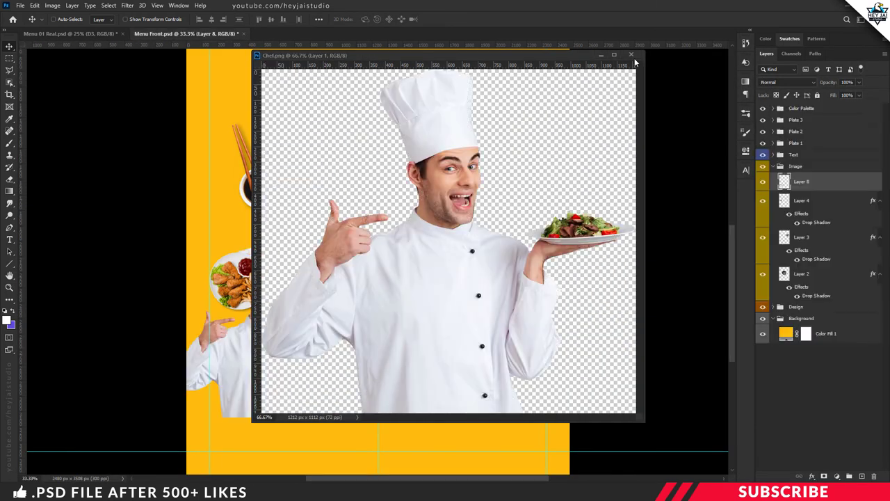
{"action": "left_click", "coordinate": [631, 55]}
{"action": "left_click_drag", "start_coordinate": [309, 379], "coordinate": [304, 432]}
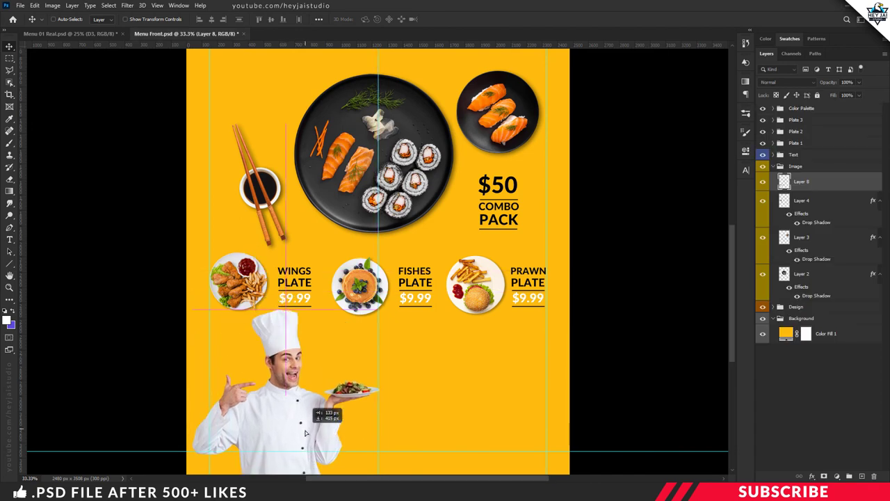
Scale the chef down slightly and align him with the left guide, his body running off the page's bottom edge.
{"action": "key", "text": "ctrl+t"}
{"action": "key", "text": "ctrl+minus"}
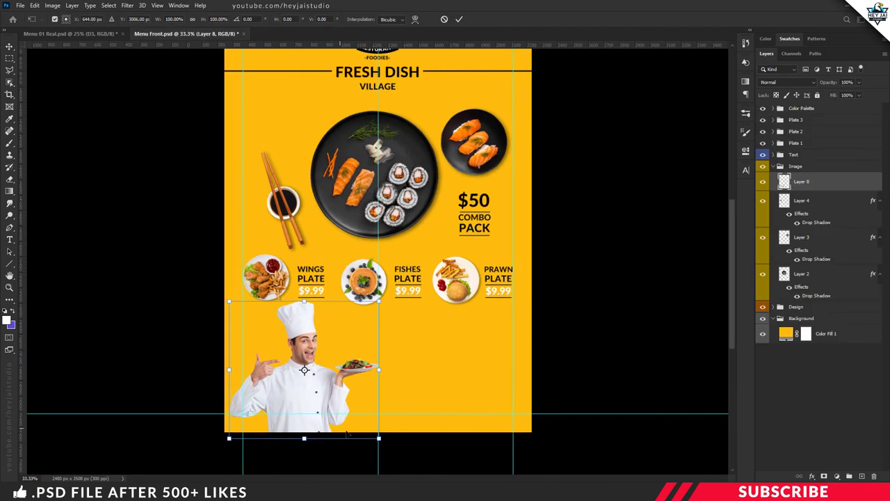
{"action": "key", "text": "ctrl+minus"}
{"action": "left_click_drag", "start_coordinate": [378, 471], "coordinate": [374, 466]}
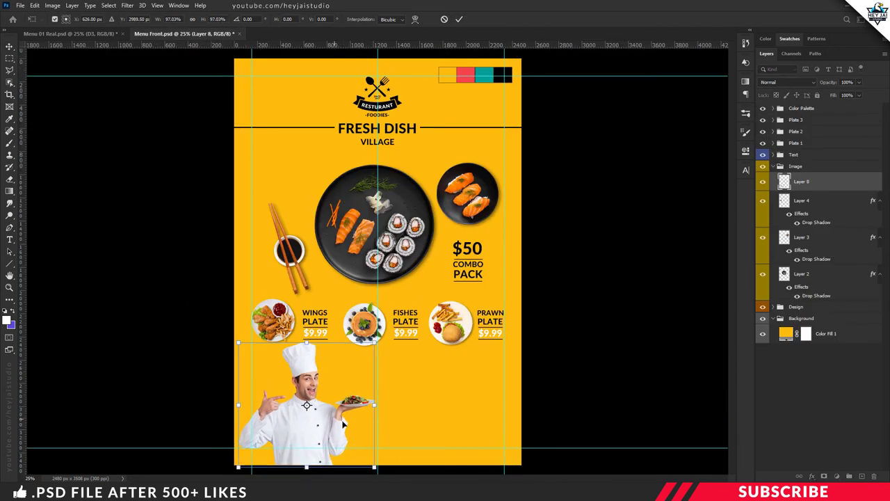
{"action": "left_click_drag", "start_coordinate": [342, 423], "coordinate": [356, 428]}
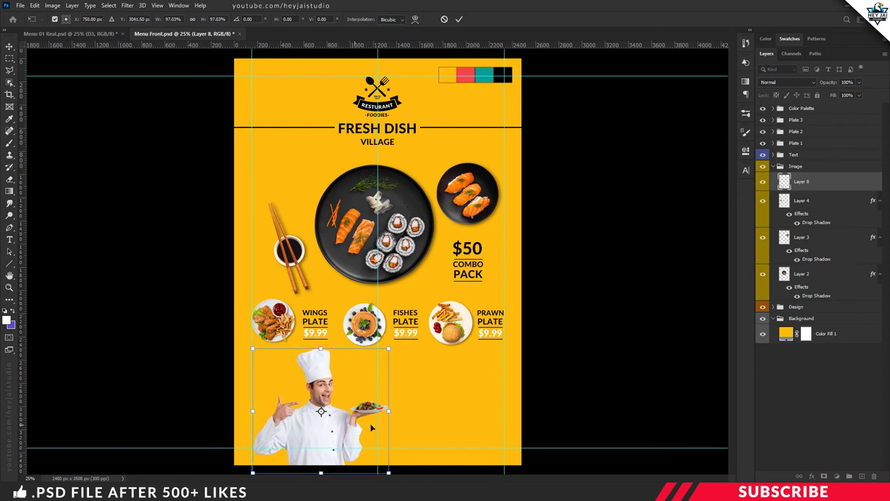
{"action": "key", "text": "Up"}
{"action": "key", "text": "Up"}
{"action": "key", "text": "Up"}
{"action": "key", "text": "Up"}
{"action": "key", "text": "Up"}
{"action": "key", "text": "Up"}
{"action": "key", "text": "Up"}
{"action": "key", "text": "Up"}
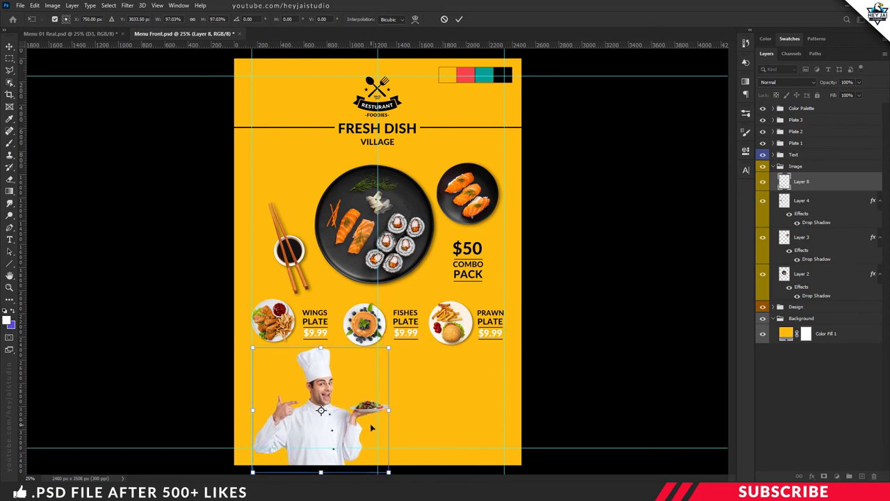
{"action": "left_click_drag", "start_coordinate": [389, 476], "coordinate": [379, 470]}
{"action": "key", "text": "Return"}
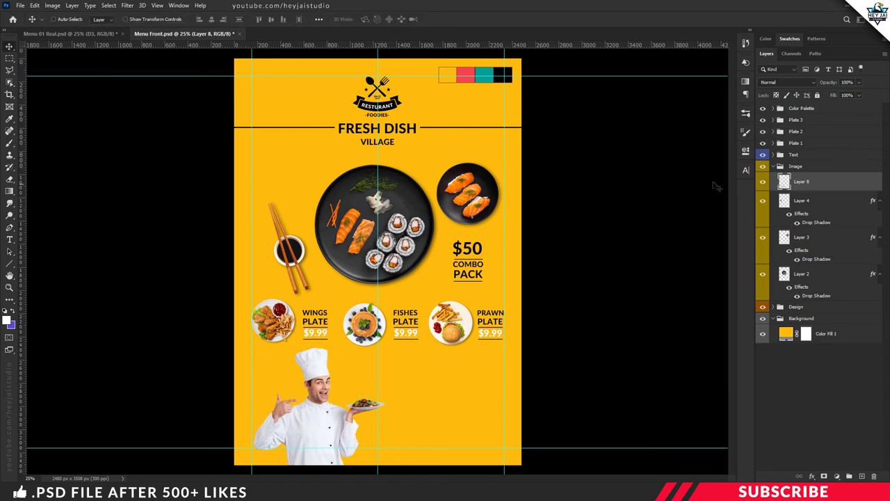
Collapse the Image group and create a new layer group named Plate 4 above Plate 3.
{"action": "key", "text": "ctrl+plus"}
{"action": "left_click_drag", "start_coordinate": [732, 209], "coordinate": [731, 245]}
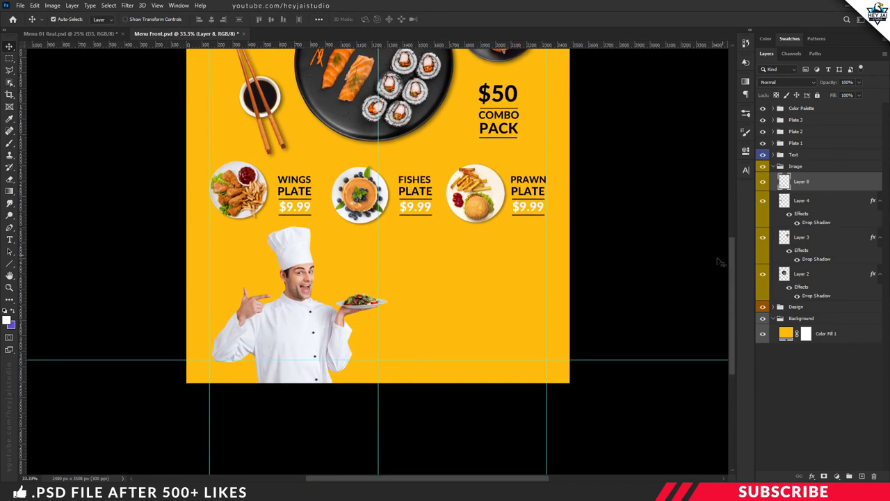
{"action": "key", "text": "ctrl+plus"}
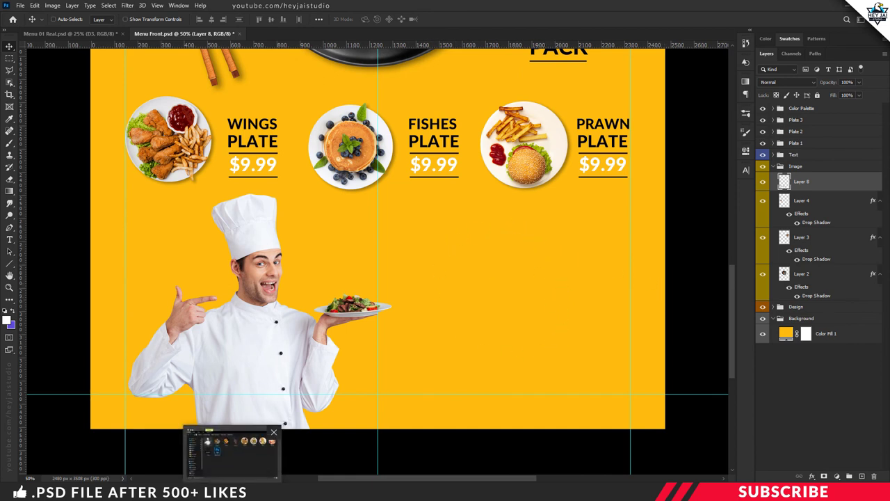
{"action": "left_click", "coordinate": [778, 166]}
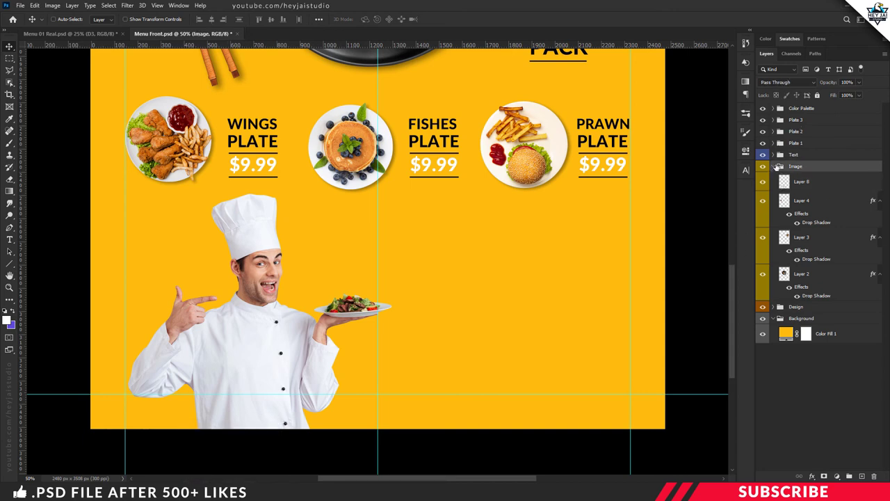
{"action": "left_click", "coordinate": [777, 167]}
{"action": "left_click", "coordinate": [796, 121]}
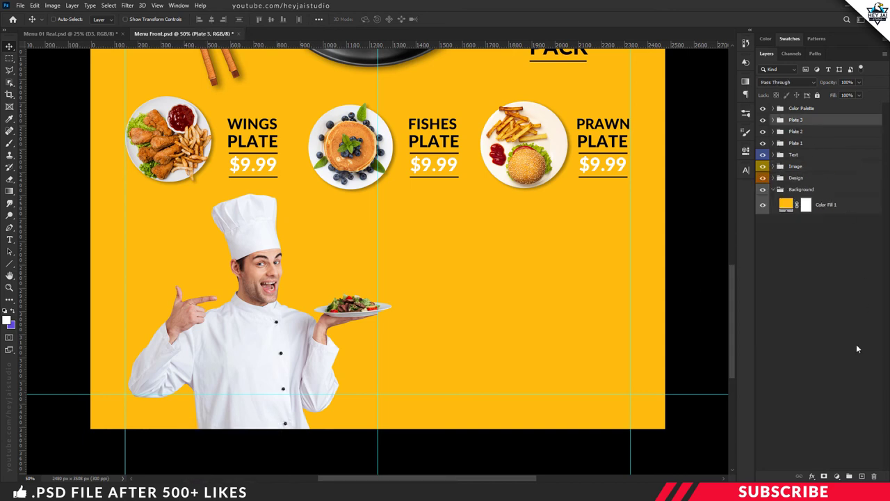
{"action": "left_click", "coordinate": [849, 477]}
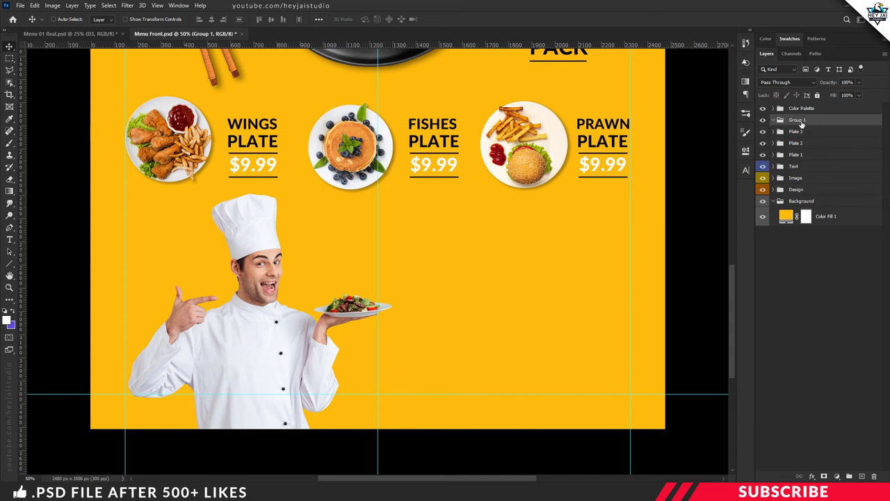
{"action": "double_click", "coordinate": [799, 120]}
{"action": "key", "text": "Return"}
Open the Dish-8 image from the Menu Front folder in Photoshop.
{"action": "key", "text": "alt+Tab"}
{"action": "right_click", "coordinate": [495, 123]}
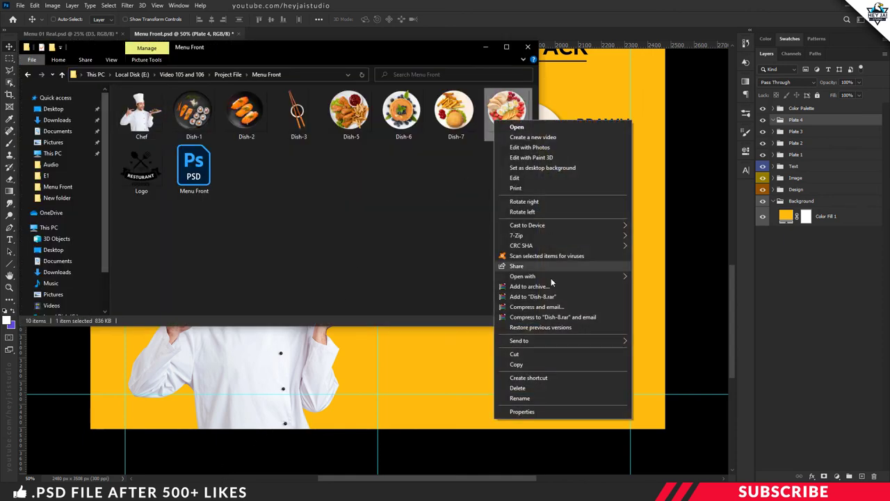
{"action": "mouse_move", "coordinate": [550, 277]}
{"action": "left_click", "coordinate": [671, 278]}
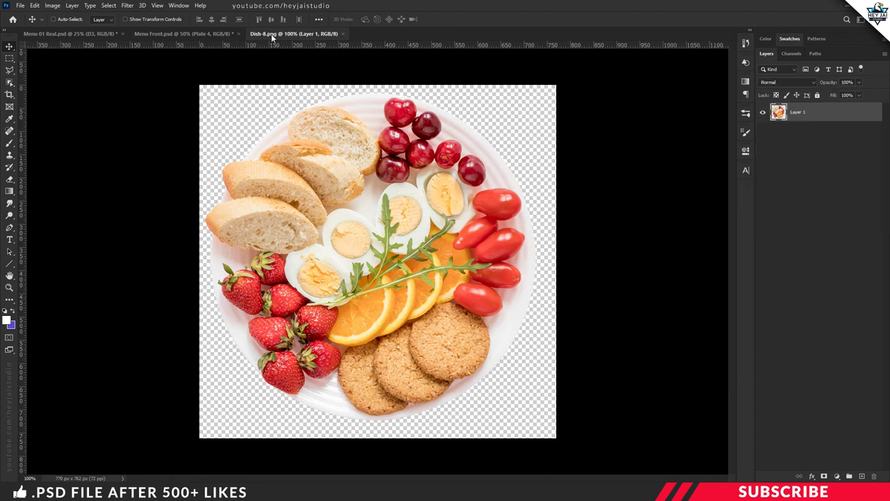
Copy the Dish-8 plate into the menu's Plate 4 group, scale it down slightly, and place it beside the chef below the prawn plate.
{"action": "mouse_move", "coordinate": [272, 37]}
{"action": "left_mouse_down"}
{"action": "mouse_move", "coordinate": [389, 170]}
{"action": "mouse_move", "coordinate": [273, 55]}
{"action": "left_mouse_up"}
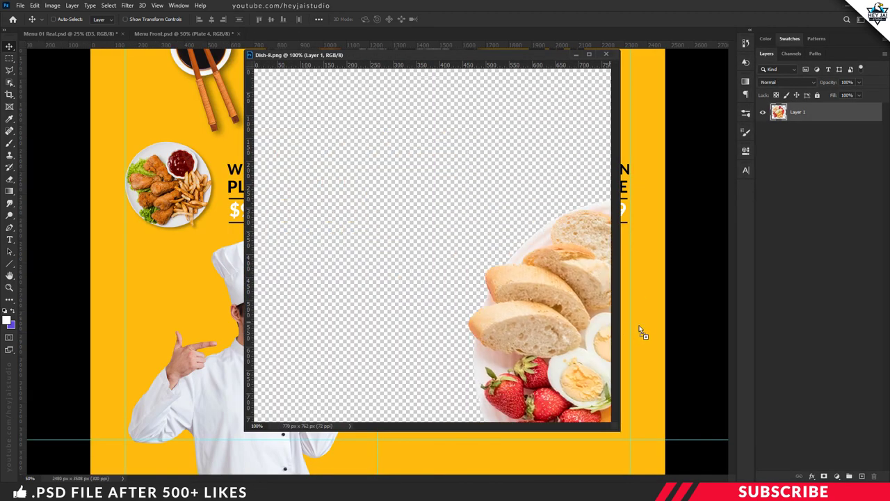
{"action": "left_click_drag", "start_coordinate": [371, 216], "coordinate": [537, 334]}
{"action": "key", "text": "ctrl+t"}
{"action": "left_click_drag", "start_coordinate": [597, 419], "coordinate": [588, 406]}
{"action": "mouse_move", "coordinate": [552, 328]}
{"action": "left_mouse_down"}
{"action": "mouse_move", "coordinate": [564, 328]}
{"action": "mouse_move", "coordinate": [554, 338]}
{"action": "left_mouse_up"}
{"action": "key", "text": "Return"}
{"action": "scroll", "coordinate": [483, 399], "scroll_direction": "down", "scroll_amount": 2}
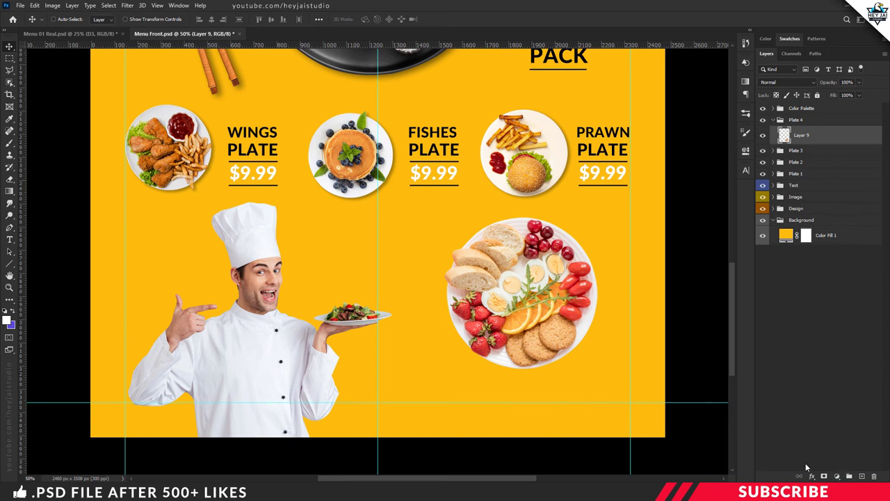
Add a new layer in the Plate 4 group and enter the text MEALS PACK $25 in black below the plate.
{"action": "left_click", "coordinate": [861, 476]}
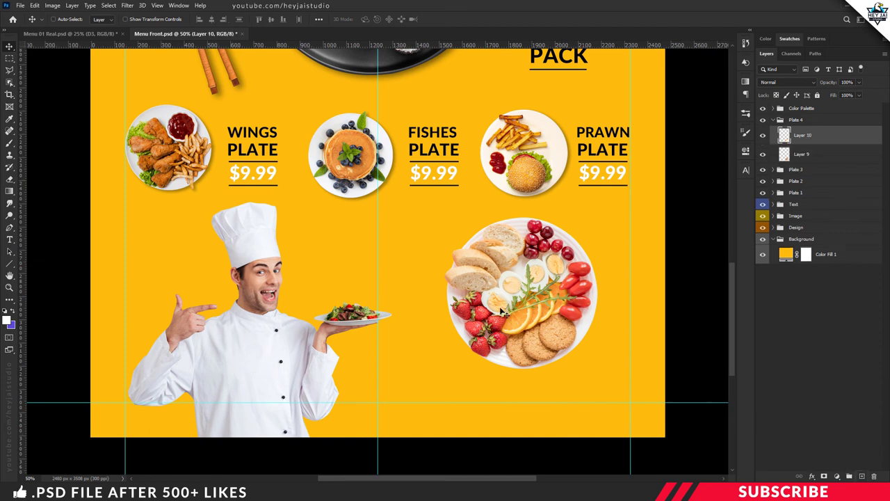
{"action": "left_click", "coordinate": [8, 321]}
{"action": "left_click_drag", "start_coordinate": [640, 334], "coordinate": [698, 393]}
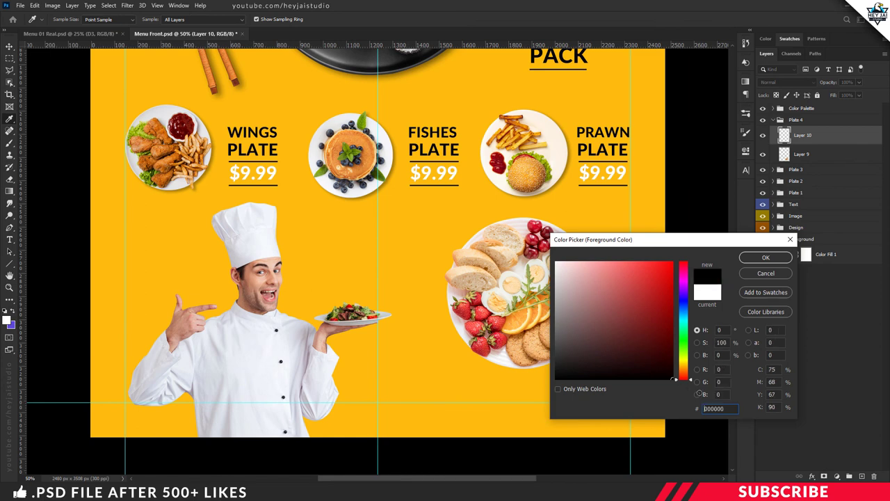
{"action": "left_click", "coordinate": [766, 258]}
{"action": "key", "text": "t"}
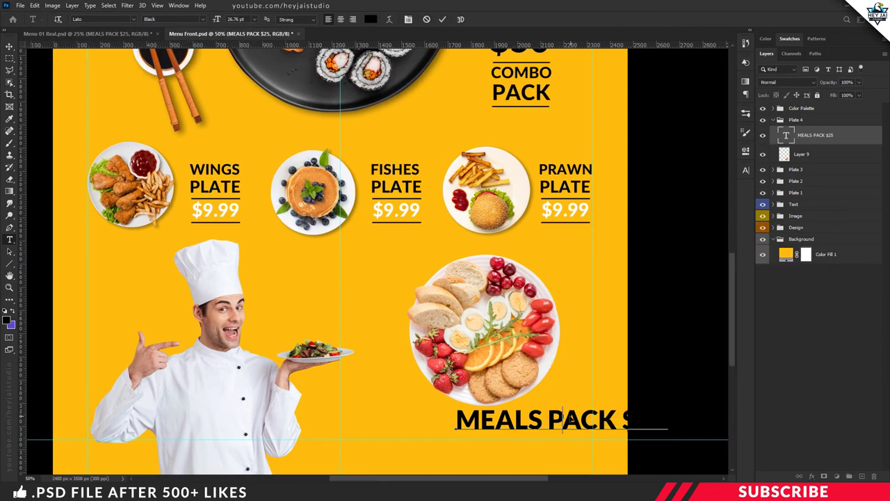
Scale the MEALS PACK $25 text down to about 589 px wide and centre it beneath the fourth plate.
{"action": "key", "text": "ctrl+a"}
{"action": "key", "text": "ctrl+Return"}
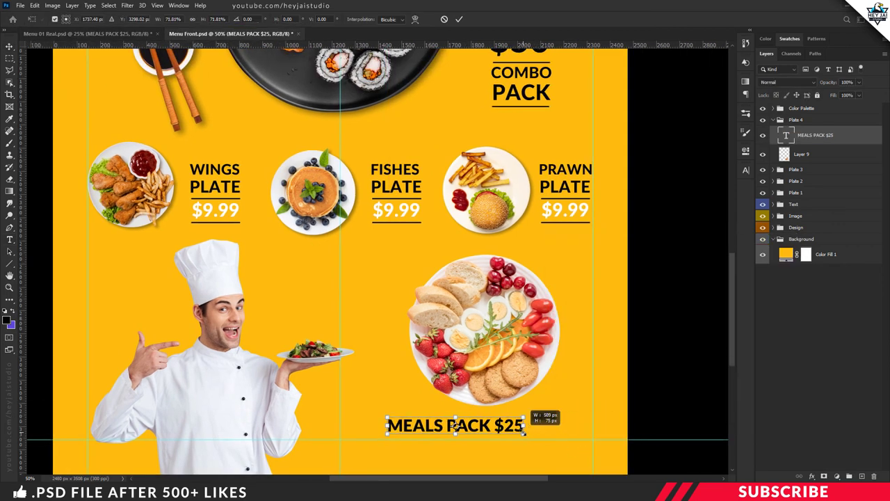
{"action": "left_click_drag", "start_coordinate": [501, 427], "coordinate": [531, 427]}
{"action": "key", "text": "v"}
Recolour only the $25 in the meals pack text with the palette's teal, 069f96.
{"action": "scroll", "coordinate": [531, 370], "scroll_direction": "down", "scroll_amount": 2}
{"action": "key", "text": "ctrl+minus"}
{"action": "key", "text": "ctrl+minus"}
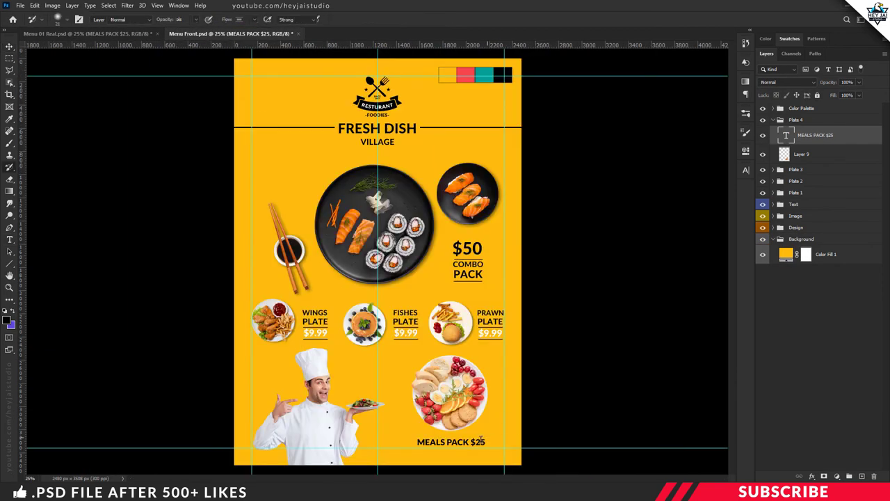
{"action": "key", "text": "t"}
{"action": "left_click", "coordinate": [473, 441]}
{"action": "mouse_move", "coordinate": [474, 440]}
{"action": "left_mouse_down"}
{"action": "mouse_move", "coordinate": [496, 438]}
{"action": "mouse_move", "coordinate": [488, 441]}
{"action": "left_mouse_up"}
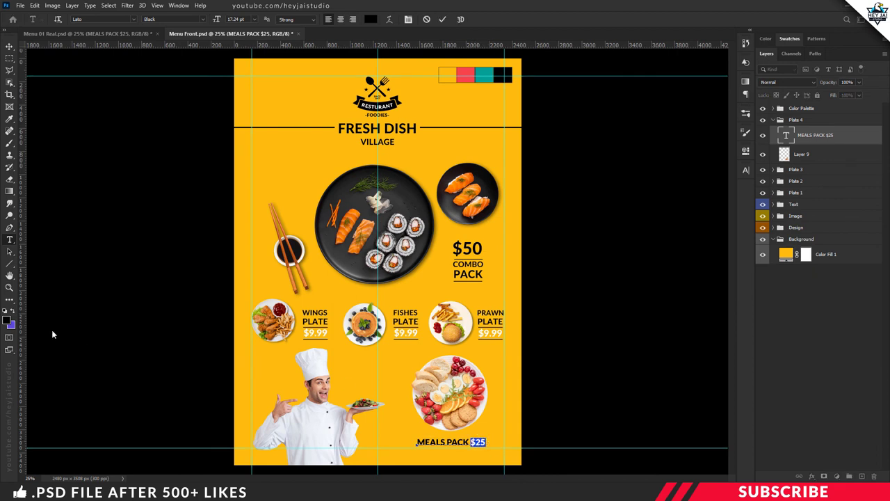
{"action": "left_click", "coordinate": [7, 322]}
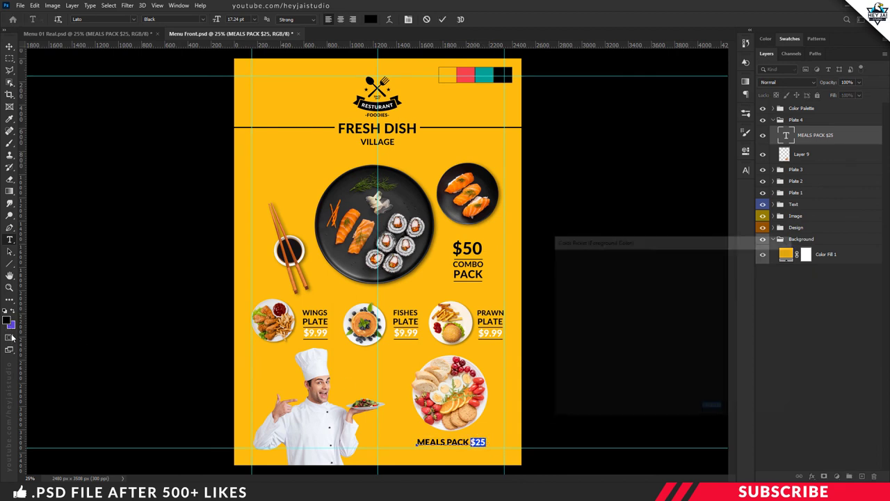
{"action": "left_click", "coordinate": [488, 71]}
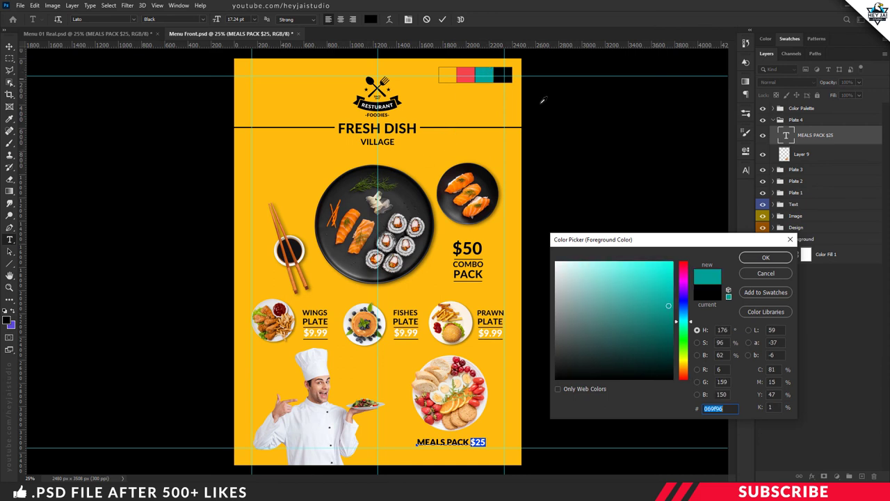
{"action": "left_click", "coordinate": [765, 256]}
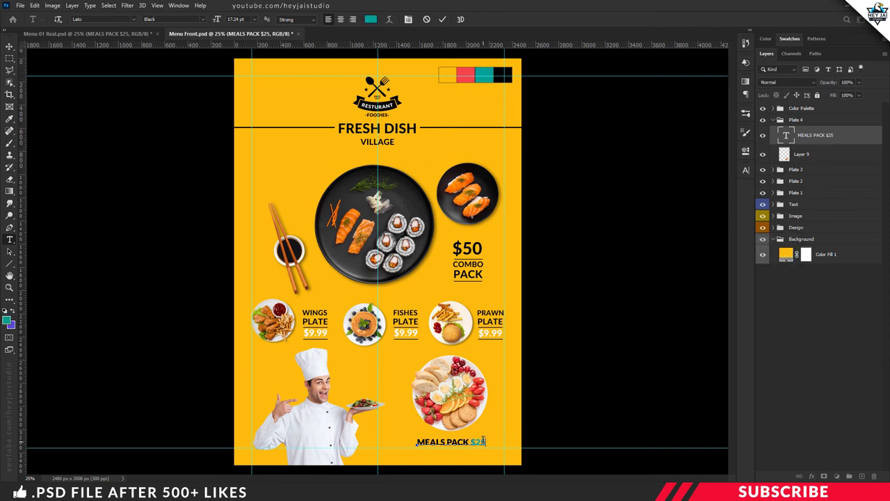
{"action": "key", "text": "ctrl+Return"}
Draw a black 5 px line about 584 px long above the MEALS PACK $25 text, on a new layer.
{"action": "key", "text": "ctrl+plus"}
{"action": "scroll", "coordinate": [584, 335], "scroll_direction": "down", "scroll_amount": 3}
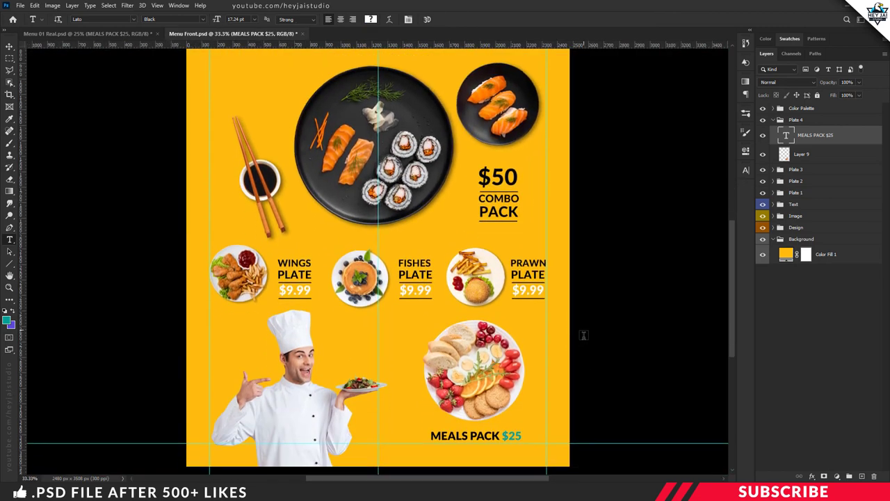
{"action": "key", "text": "ctrl+plus"}
{"action": "left_click", "coordinate": [10, 46]}
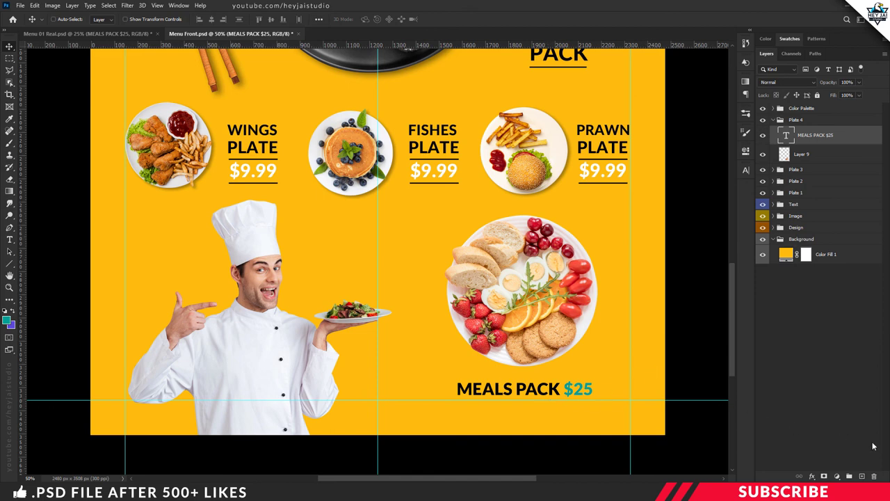
{"action": "left_click", "coordinate": [862, 476]}
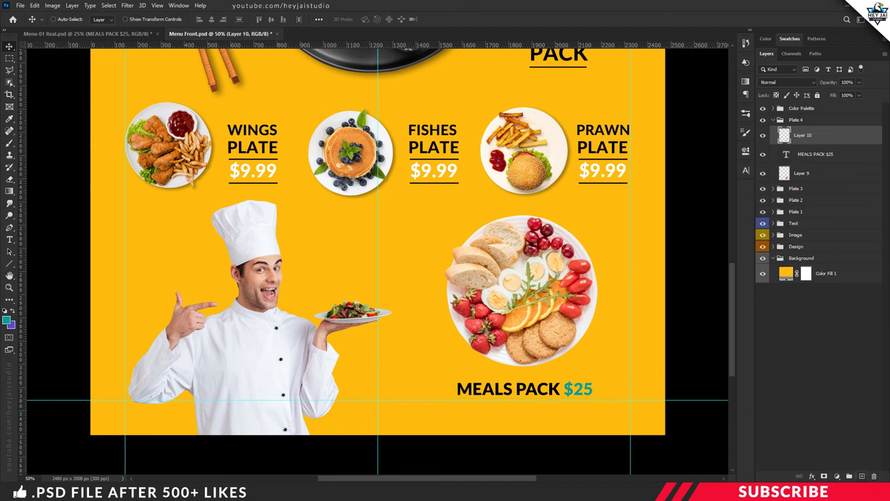
{"action": "left_click", "coordinate": [8, 319]}
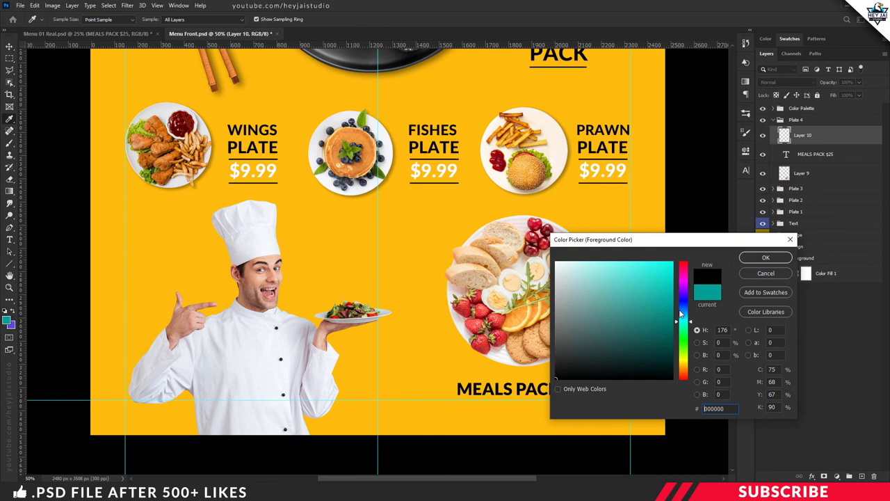
{"action": "left_click", "coordinate": [765, 258]}
{"action": "left_click", "coordinate": [9, 267]}
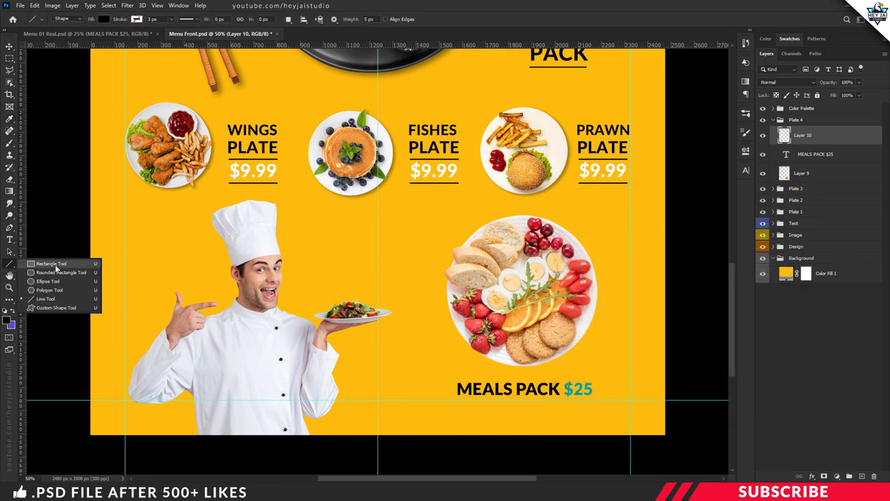
{"action": "left_click", "coordinate": [55, 299]}
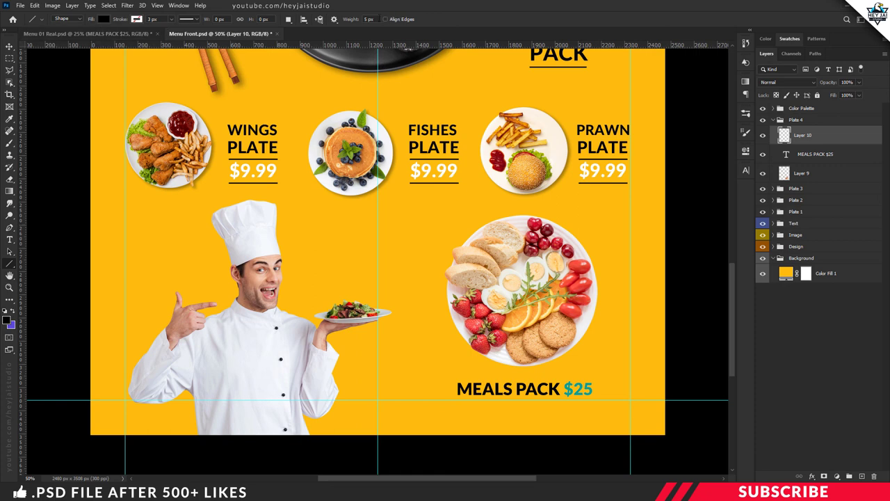
{"action": "left_click", "coordinate": [368, 19]}
{"action": "key", "text": "Return"}
{"action": "left_click_drag", "start_coordinate": [457, 378], "coordinate": [592, 376]}
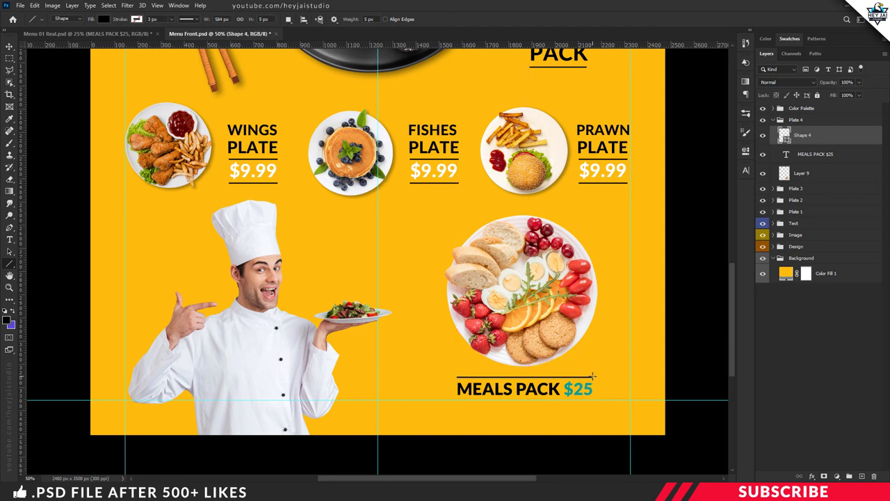
Duplicate the line and place the copy just below the MEALS PACK $25 text.
{"action": "key", "text": "ctrl+j"}
{"action": "key", "text": "v"}
{"action": "left_click_drag", "start_coordinate": [544, 395], "coordinate": [545, 403]}
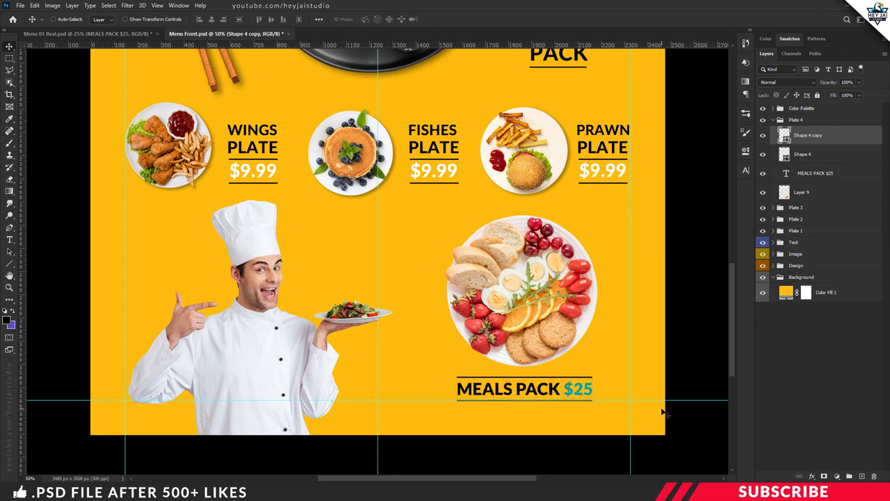
Nudge the whole Plate 4 group up slightly so its lower line clears the bottom guide, and collapse the group.
{"action": "left_click", "coordinate": [793, 121]}
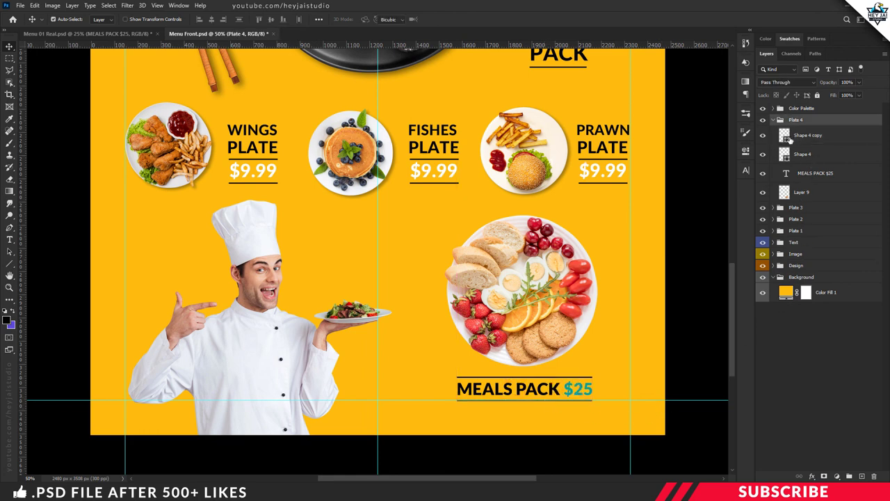
{"action": "key", "text": "ctrl+t"}
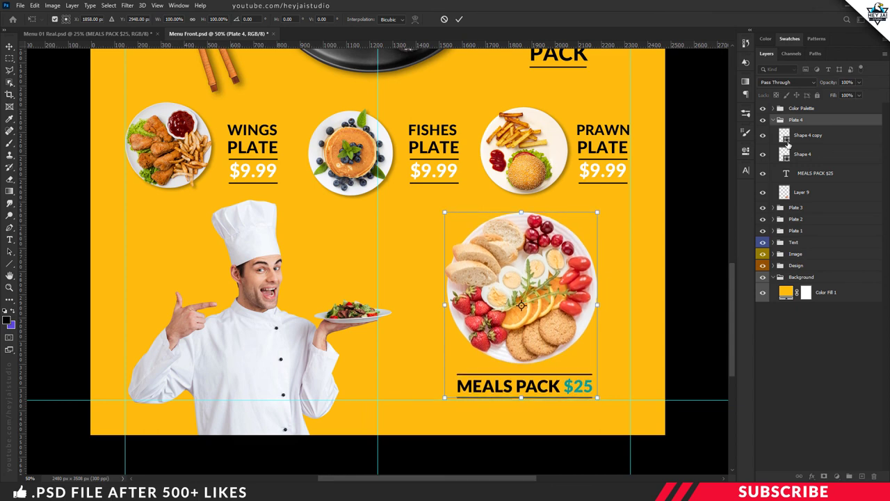
{"action": "key", "text": "Up"}
{"action": "key", "text": "Up"}
{"action": "key", "text": "Return"}
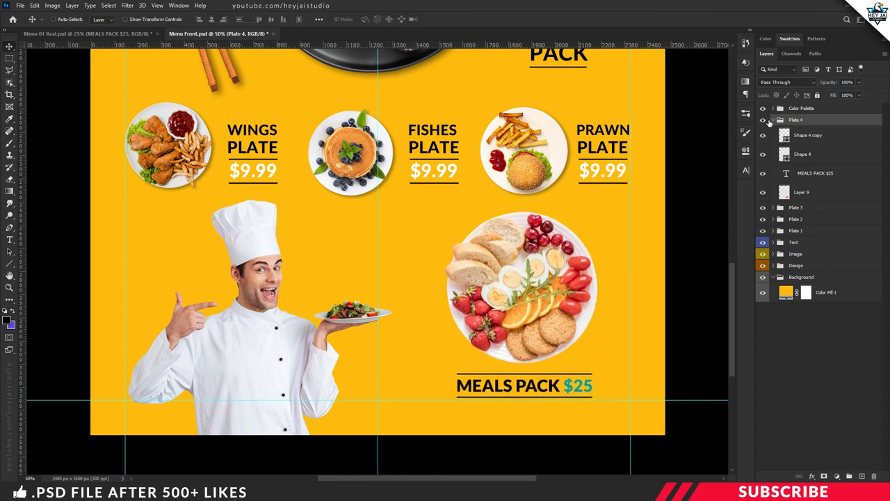
{"action": "left_click", "coordinate": [774, 120]}
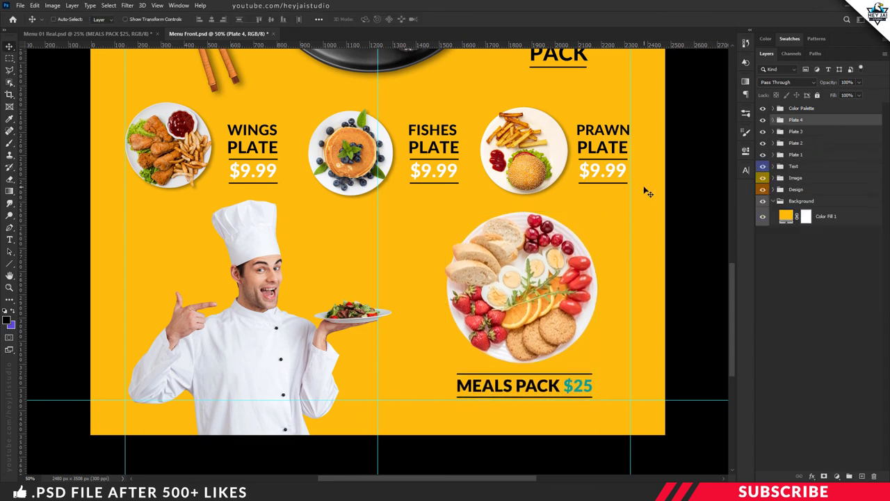
Hide the Color Palette group so the swatches no longer show on the page.
{"action": "key", "text": "ctrl+minus"}
{"action": "key", "text": "ctrl+minus"}
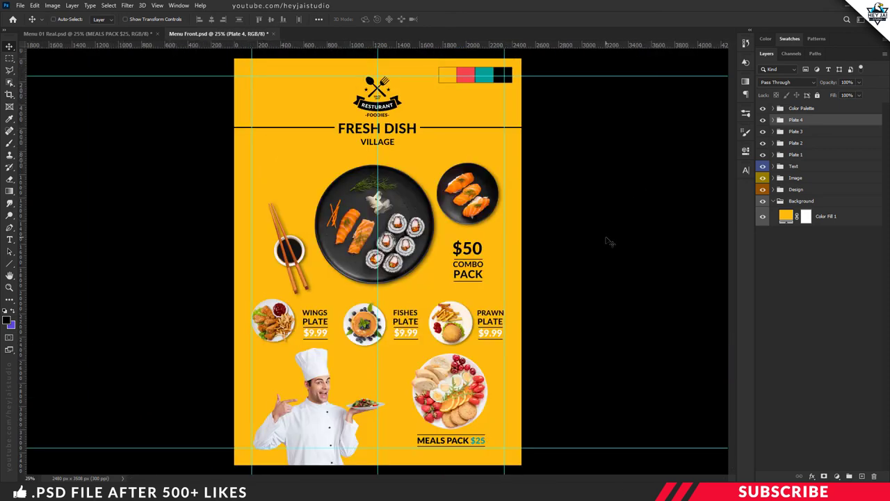
{"action": "left_click", "coordinate": [763, 109]}
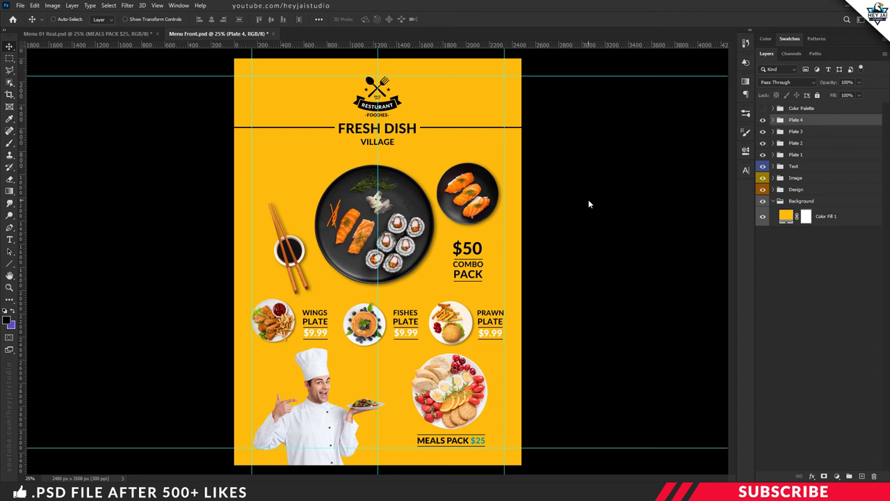